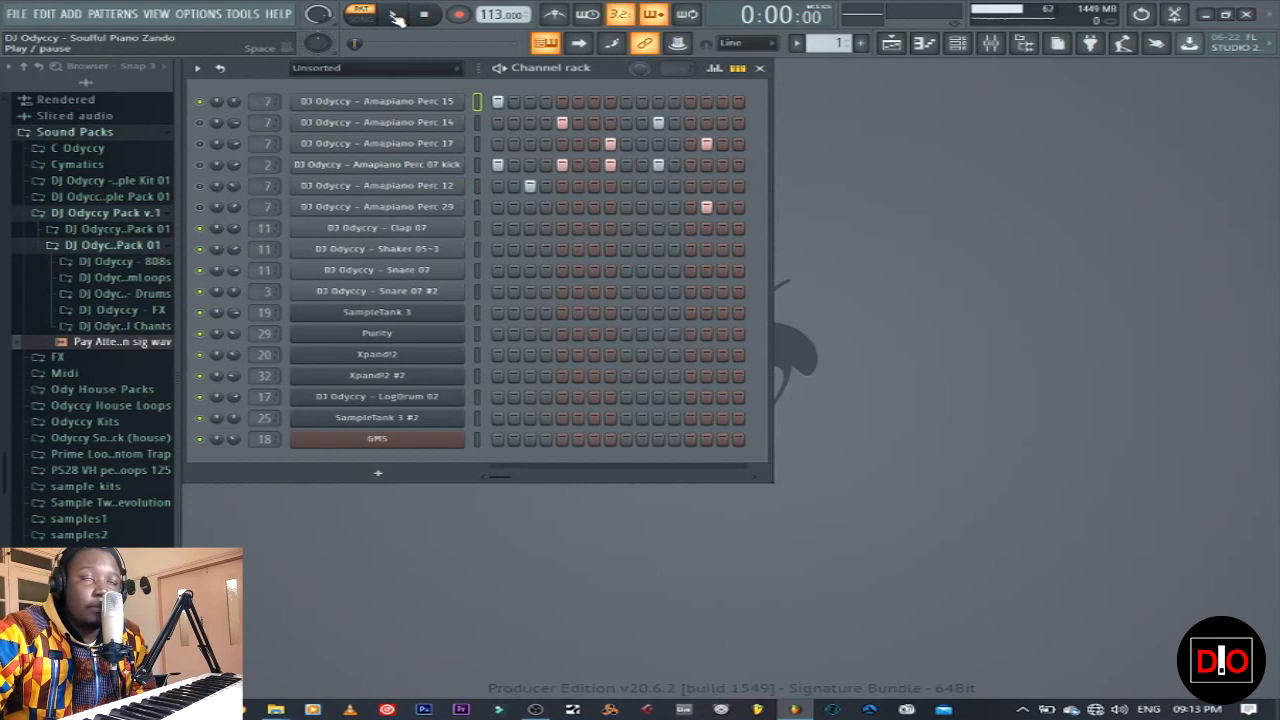
Step: Play pattern 1 with Amapiano Perc 15 alone, and again with Amapiano Perc 14 unmuted
left_click(395, 16)
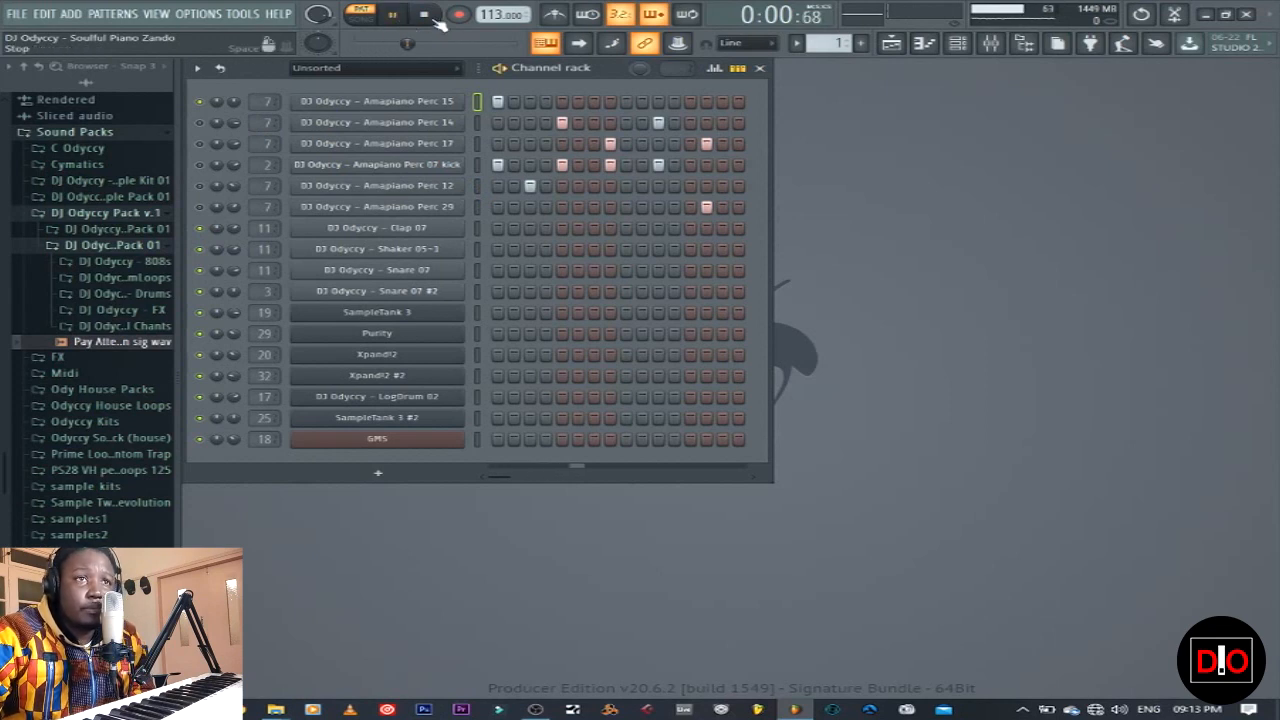
left_click(424, 14)
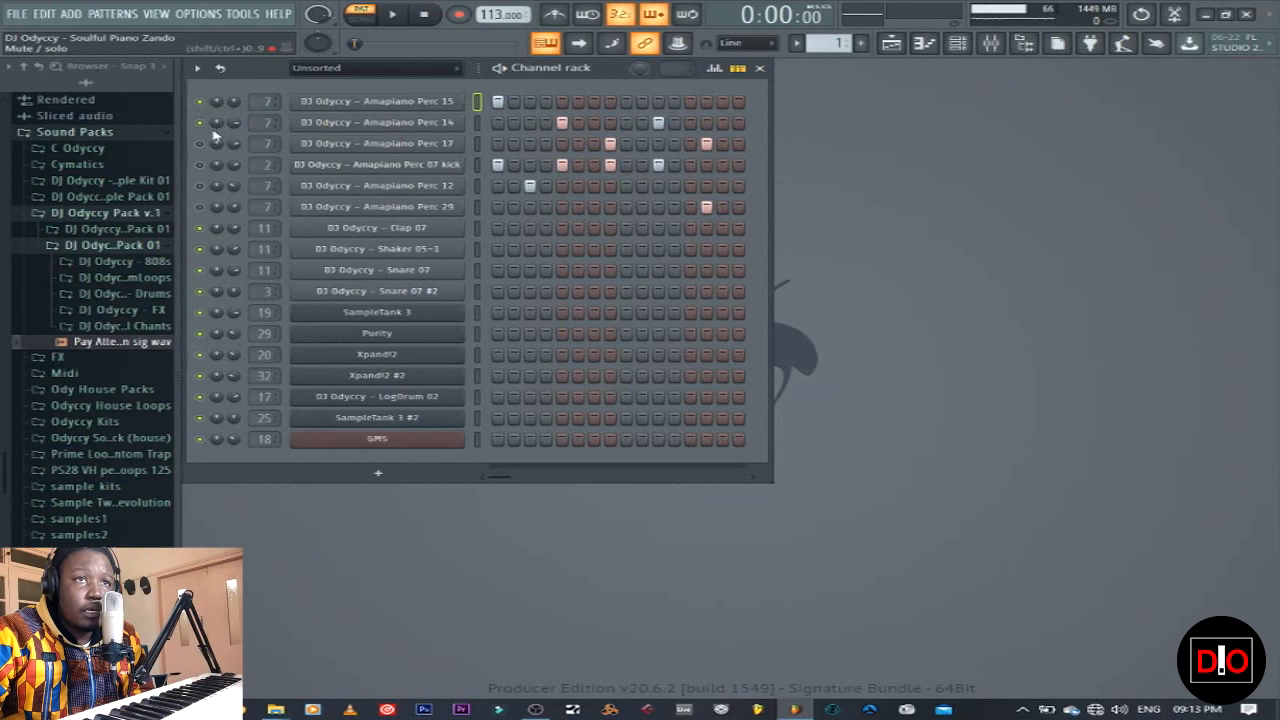
left_click(392, 14)
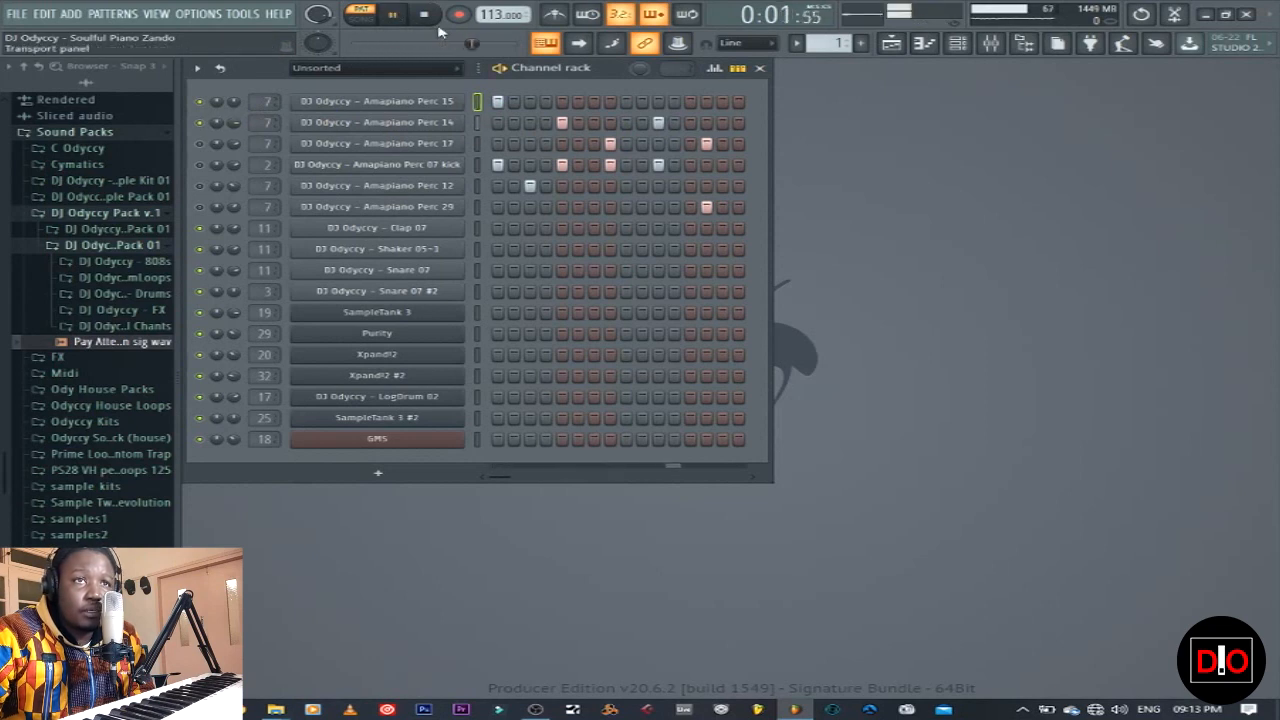
key("space")
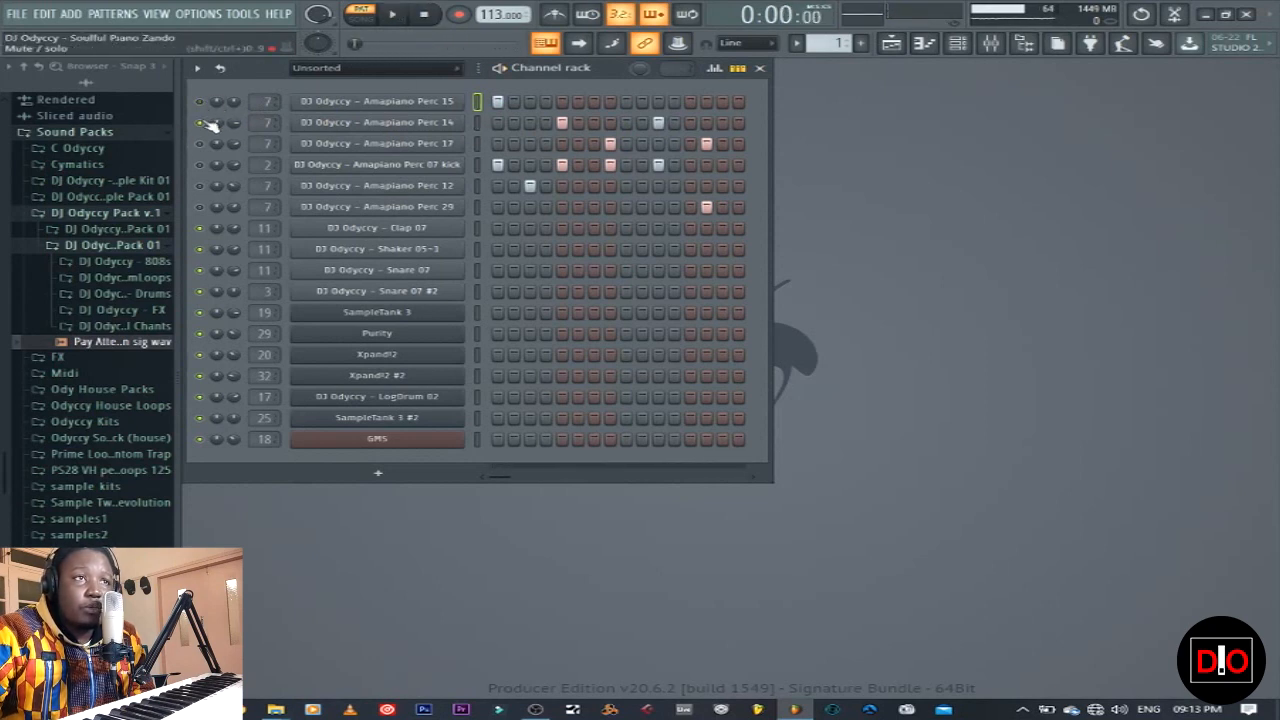
Step: Mute Amapiano Perc 15 and 14, unmute the Amapiano Perc 07 kick, and play the kick alone
left_click(201, 165)
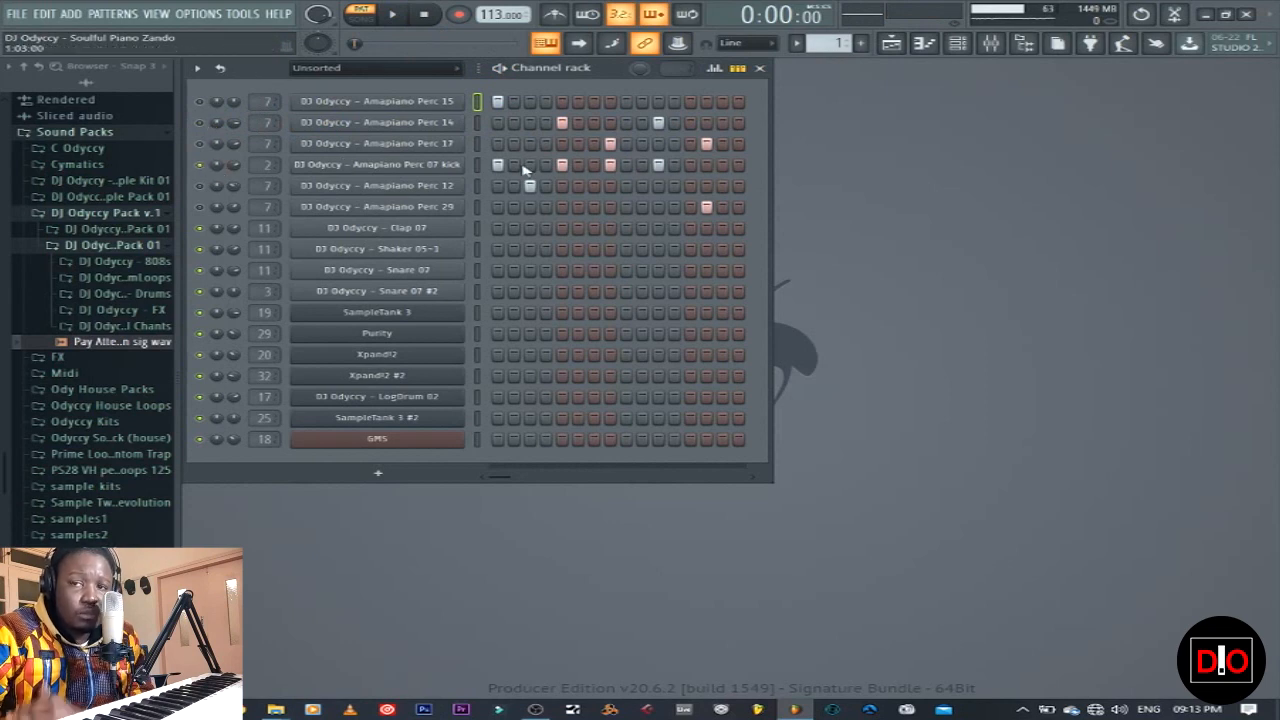
left_click(399, 17)
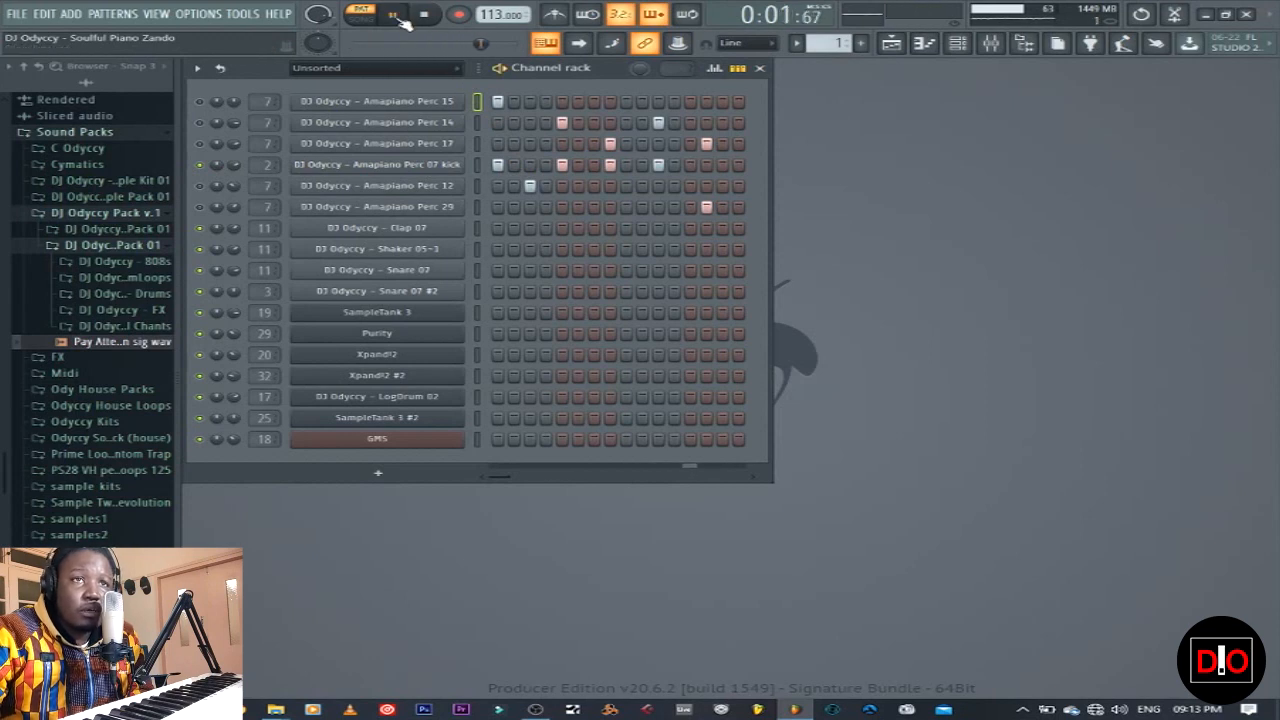
left_click(422, 14)
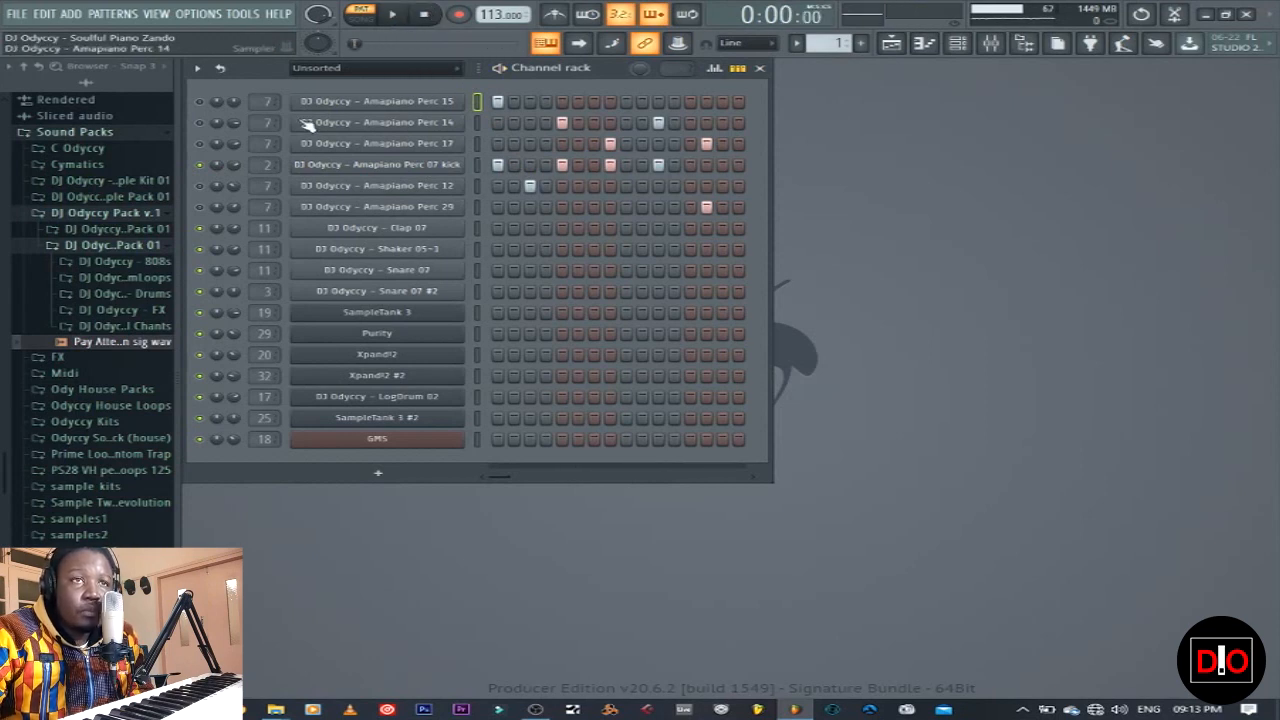
Step: Unmute all the remaining Amapiano Perc channels and play the complete percussion pattern
left_click(201, 102)
left_click(201, 123)
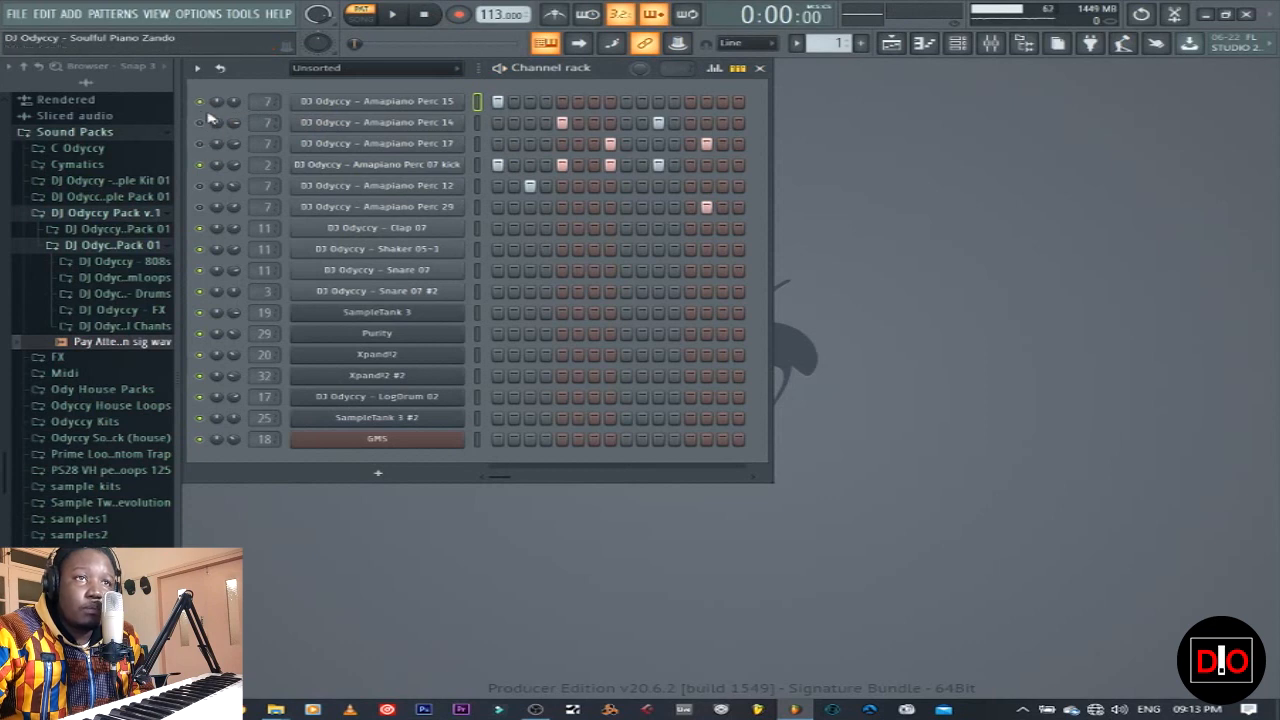
left_click(397, 18)
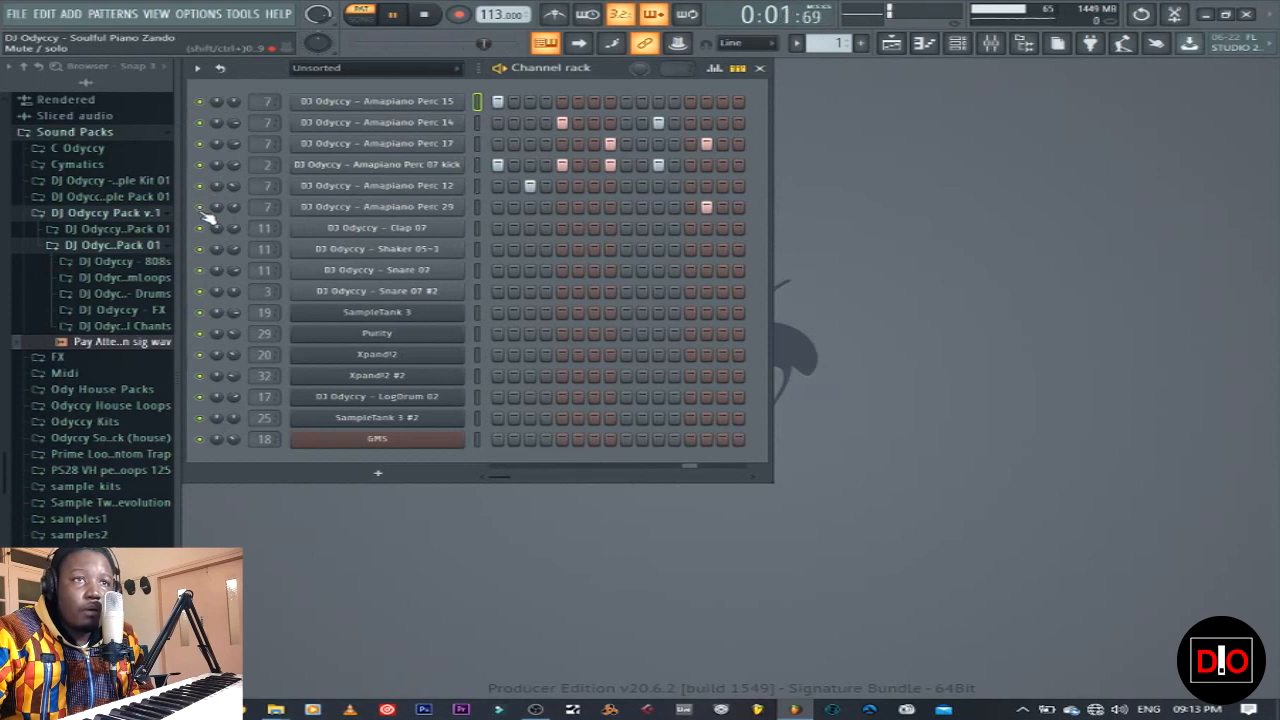
key("space")
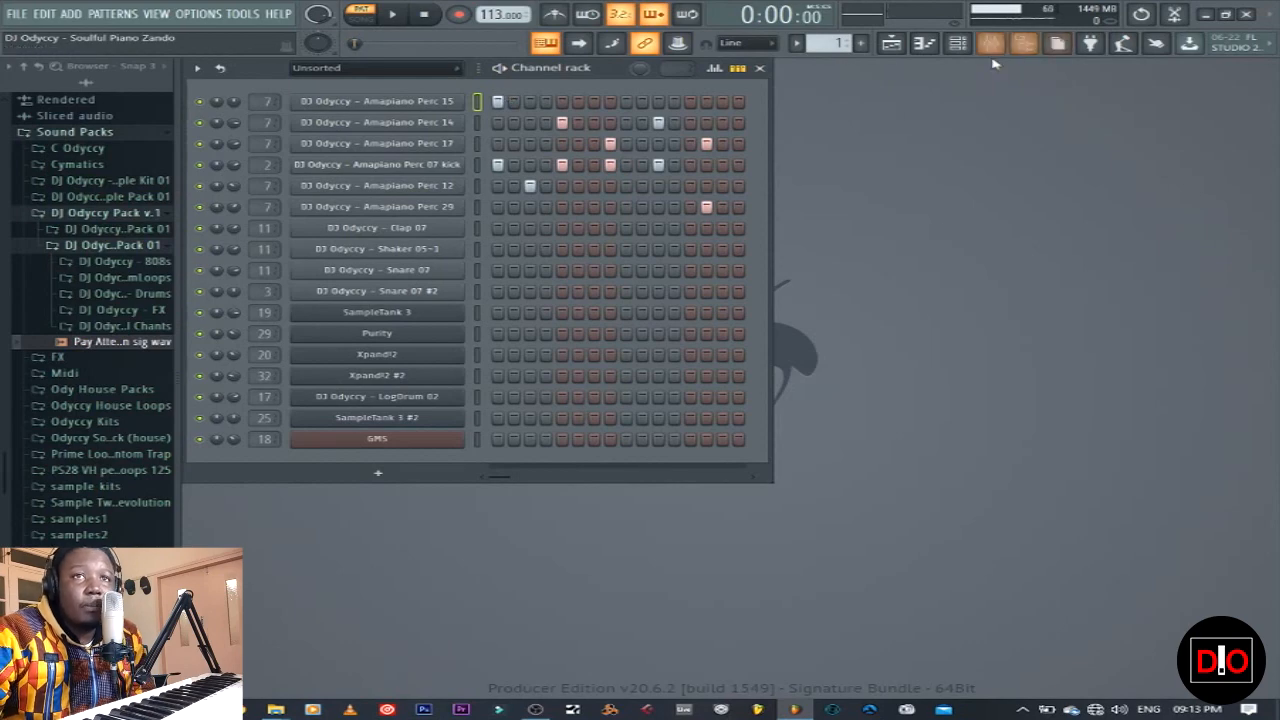
Step: Show the mixer and select the Perc track to examine its sends and levels while the pattern plays
key("F9")
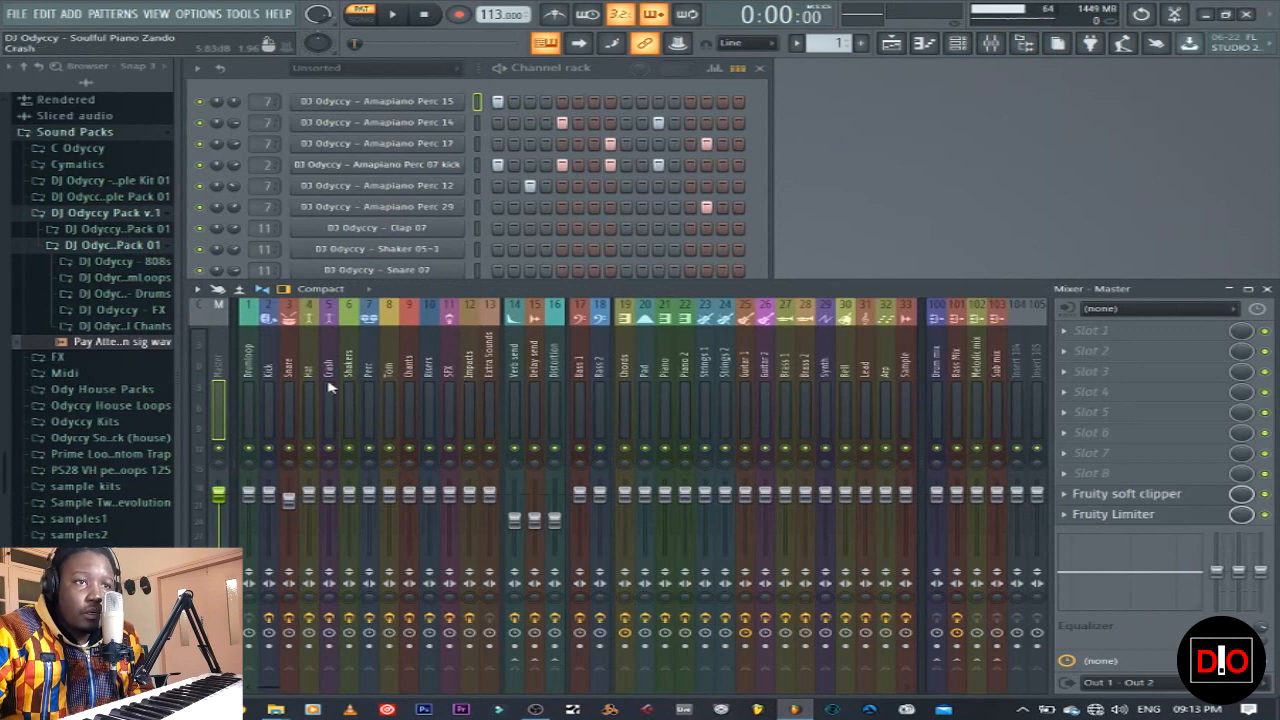
left_click(370, 405)
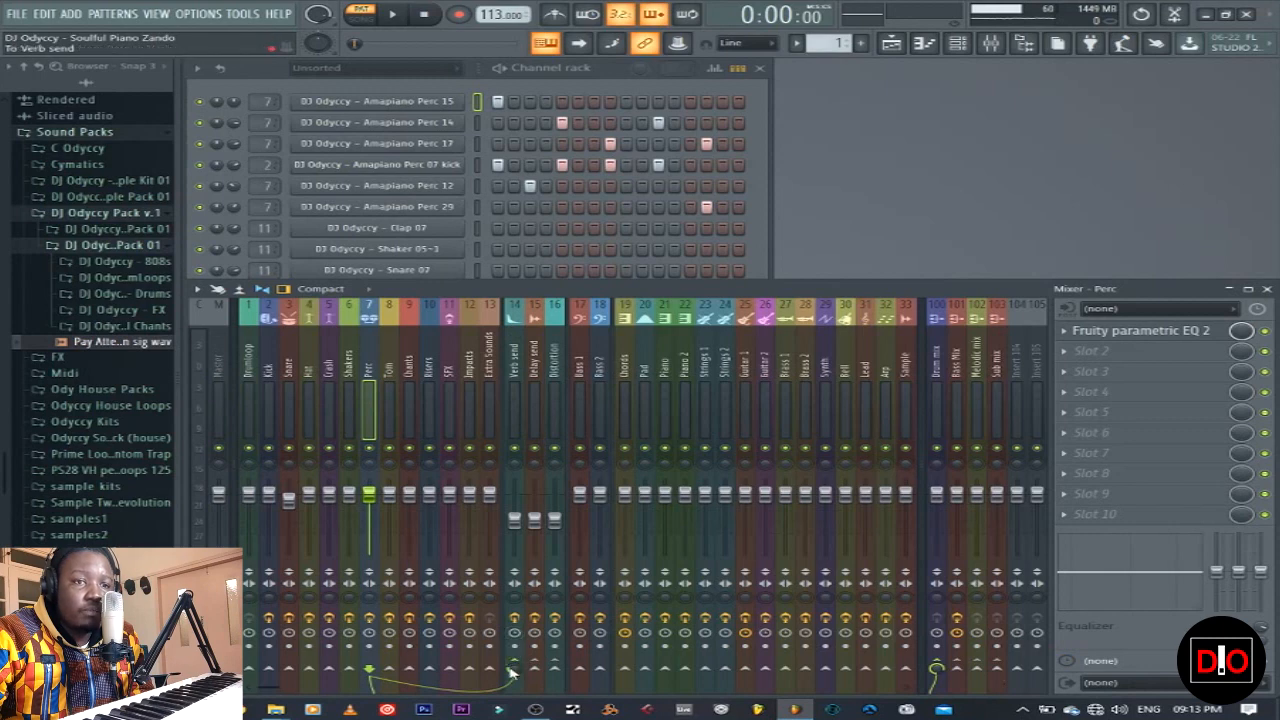
key("space")
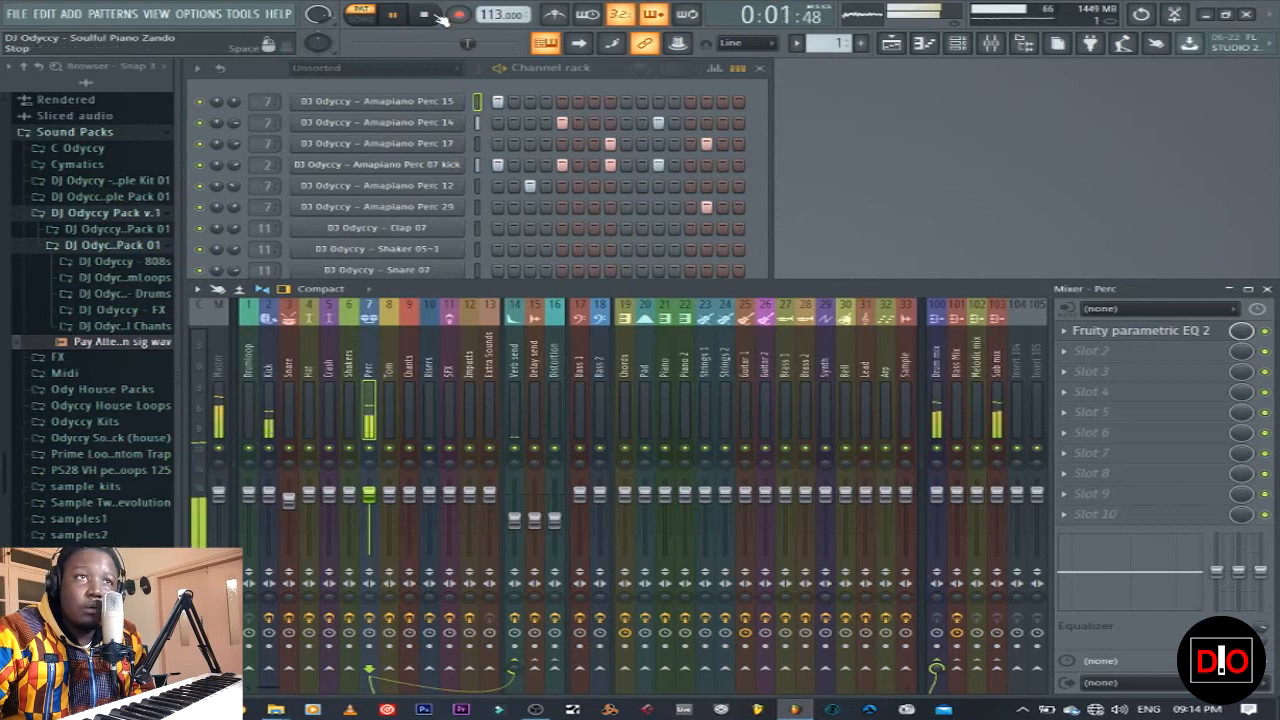
left_click(436, 15)
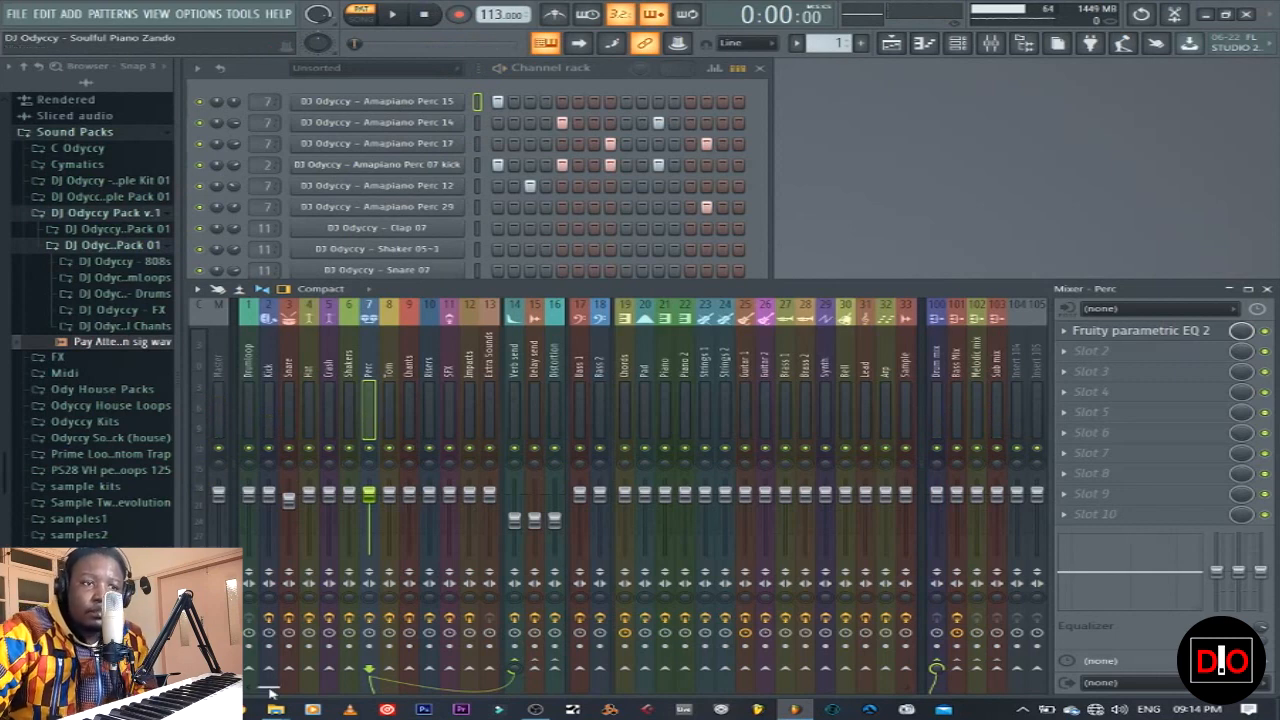
mouse_move(272, 688)
left_mouse_down()
mouse_move(424, 681)
mouse_move(269, 685)
left_mouse_up()
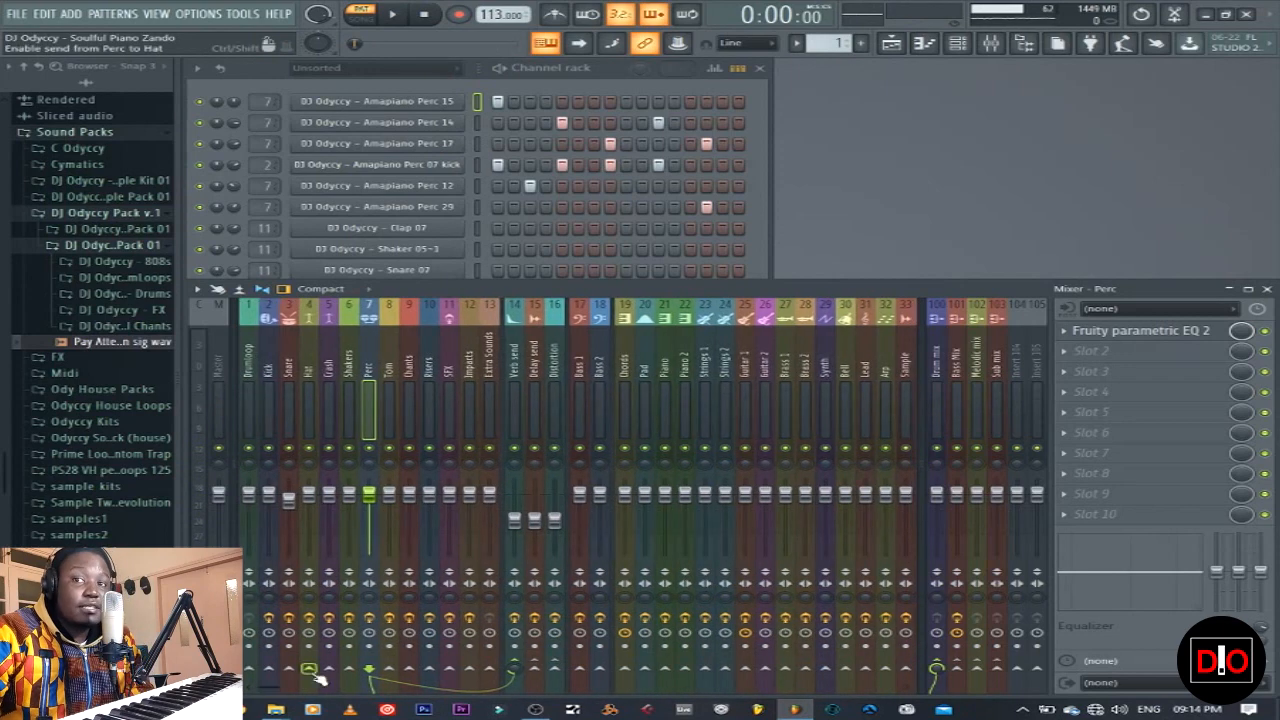
Step: Adjust the stereo separation of the Perc mixer track while listening to the pattern
left_click(398, 18)
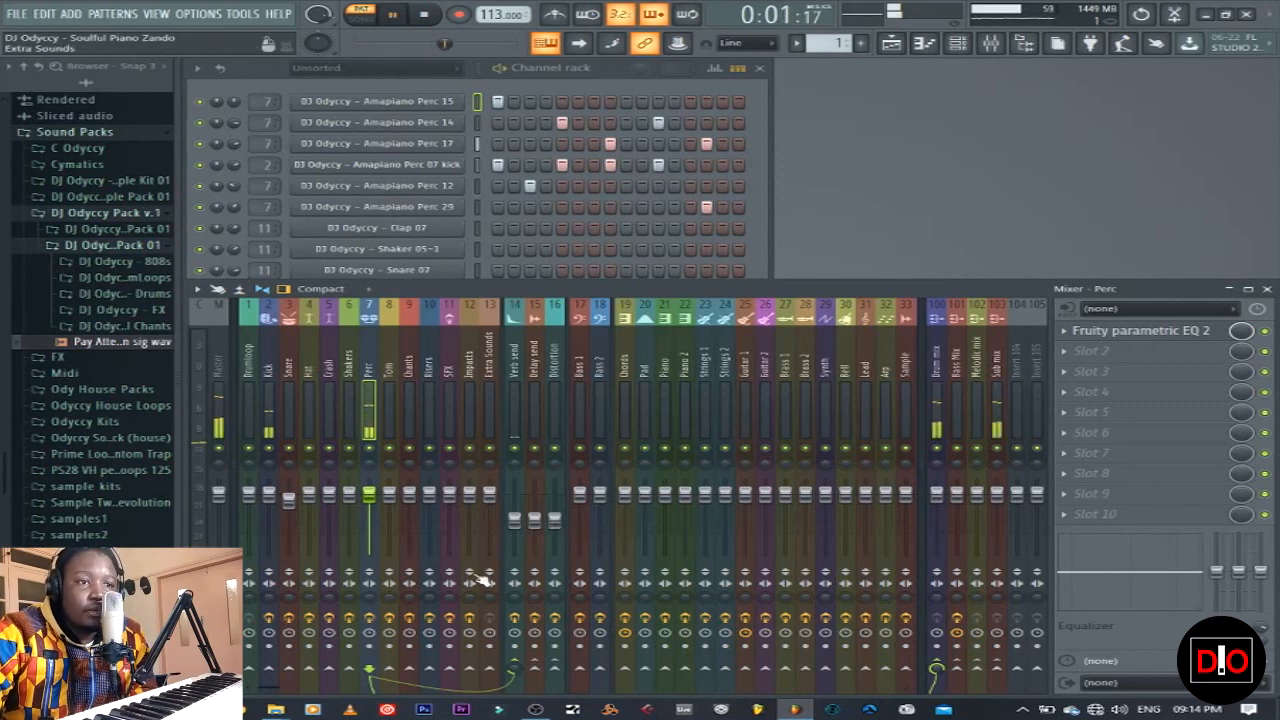
left_click_drag(368, 596, 368, 606)
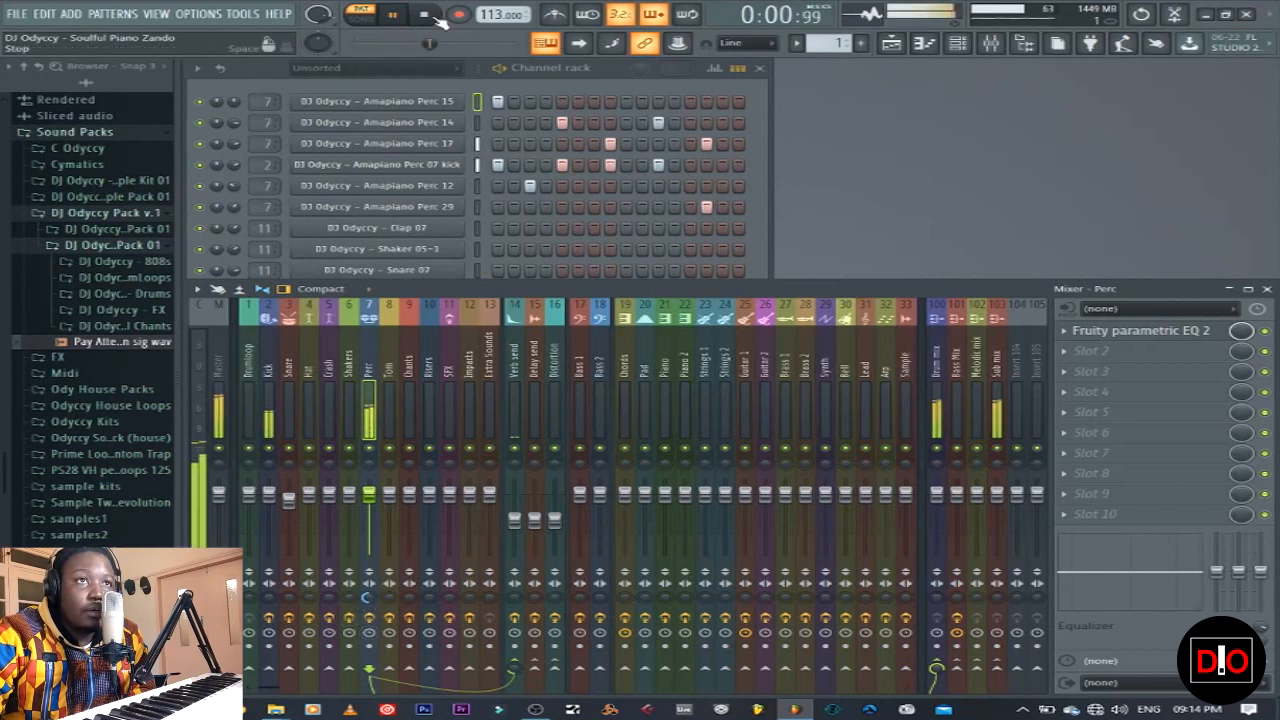
left_click(437, 17)
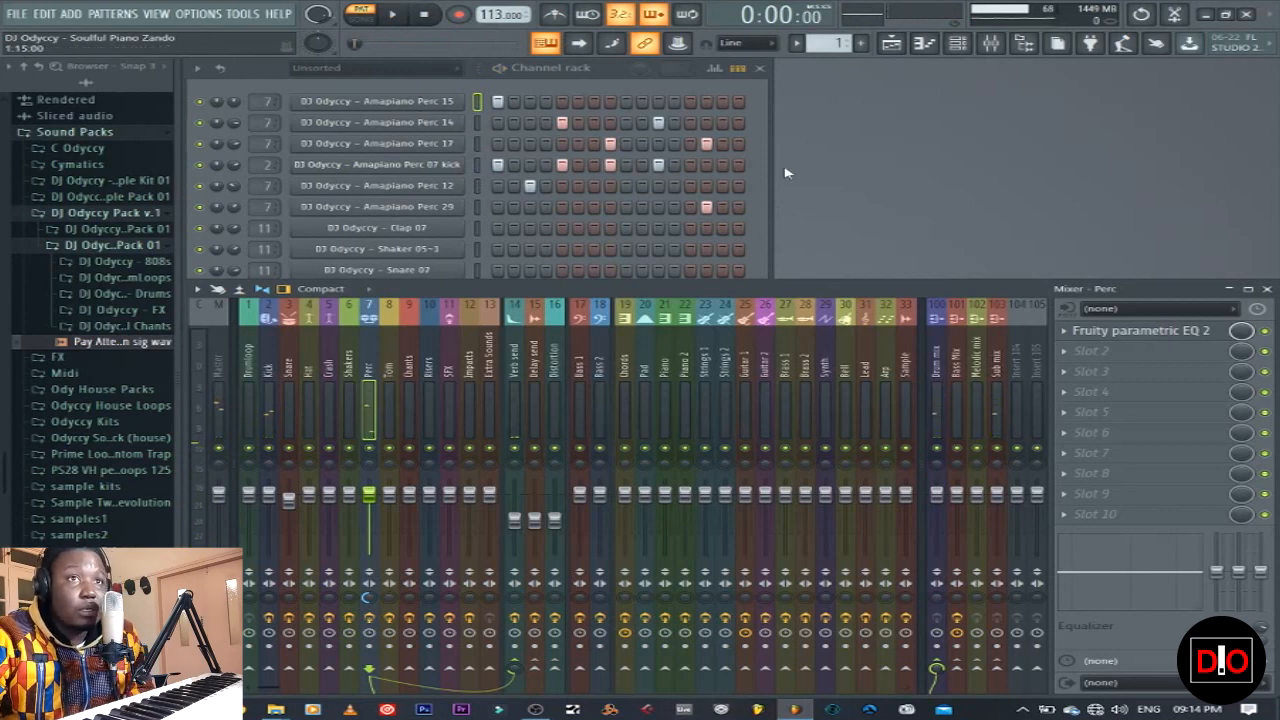
Step: Bring the channel rack forward, switch to pattern 2 and select the Clap 07 channel
left_click(763, 205)
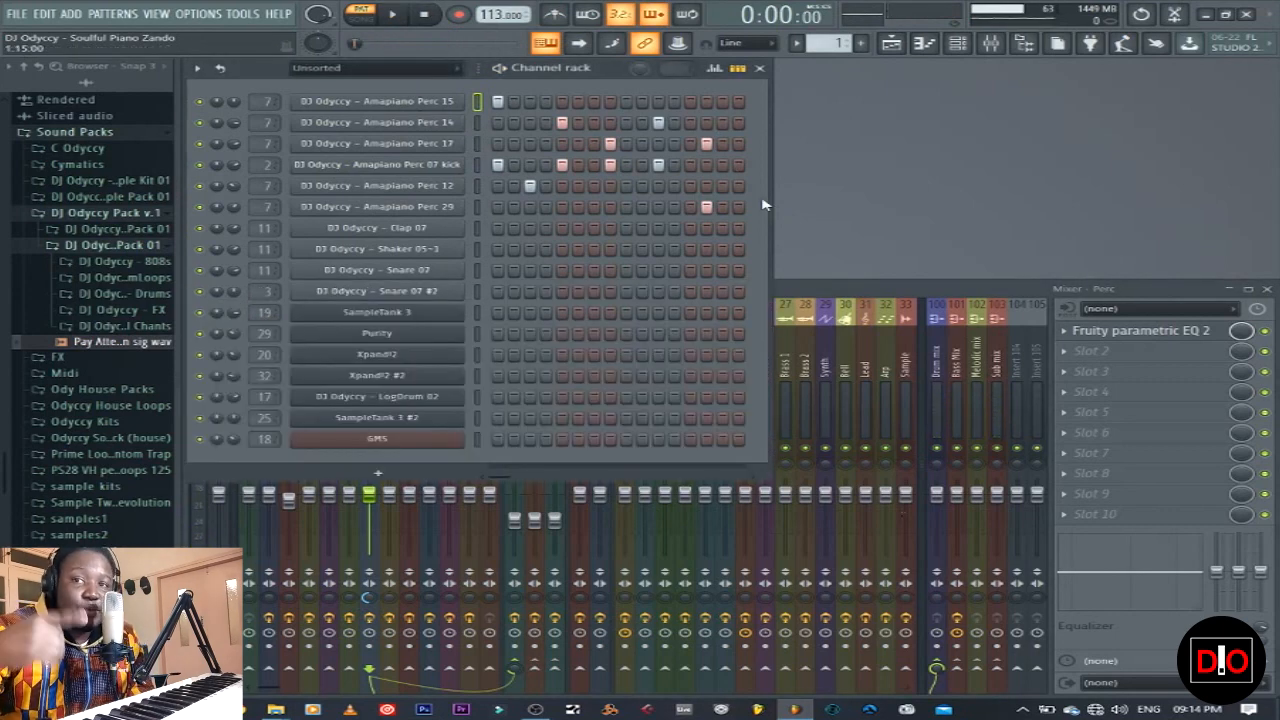
key("KP_Add")
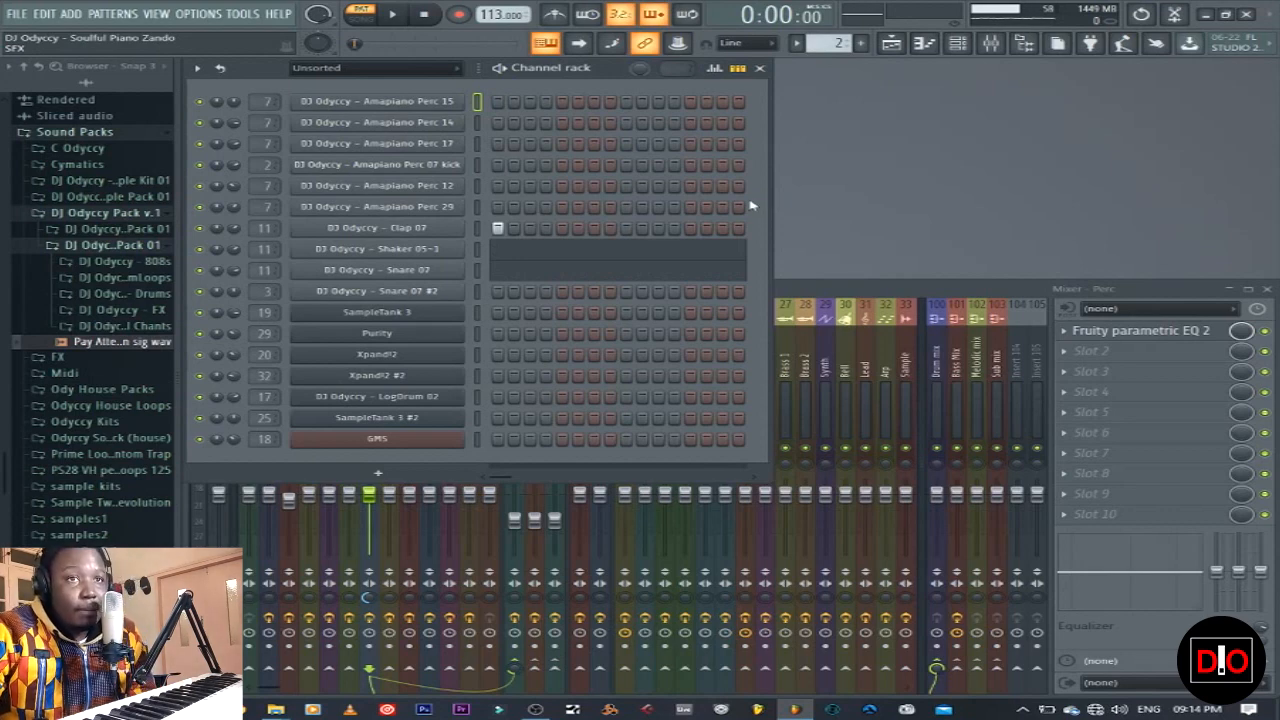
left_click(478, 228)
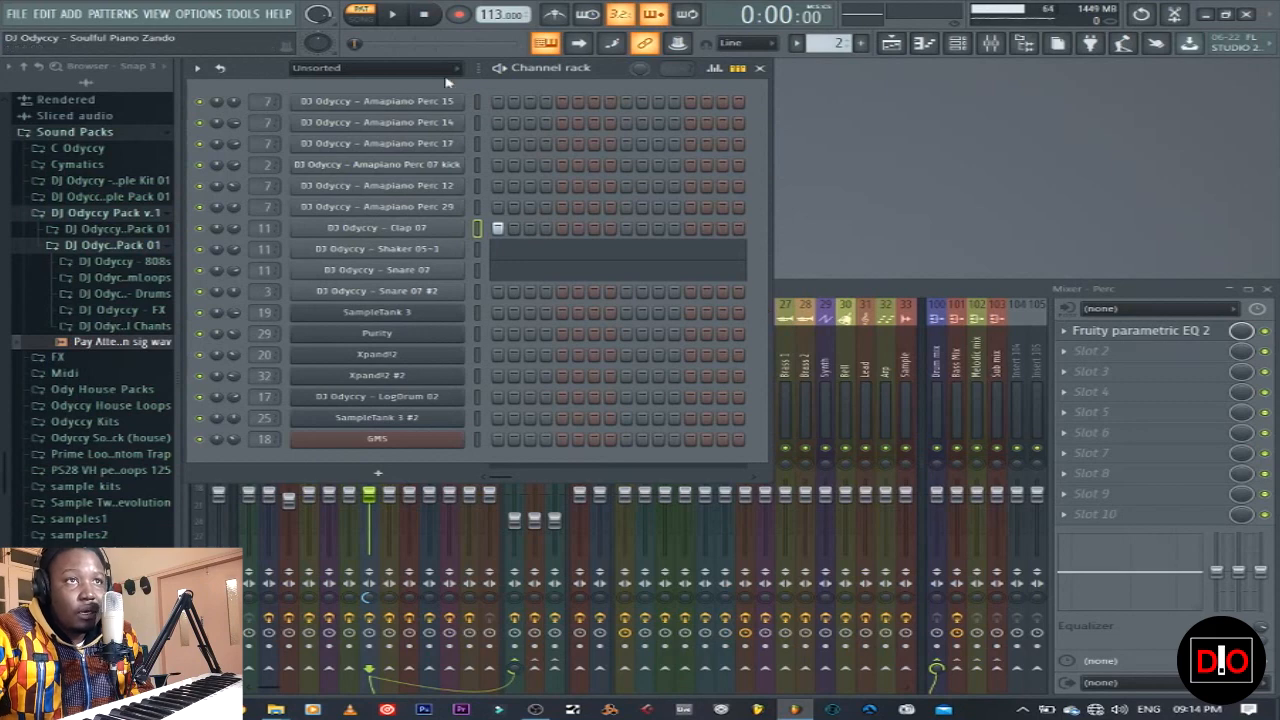
Step: Examine the Fruity Reeverb 2 settings on the SFX mixer track and close the plugin
left_click(800, 292)
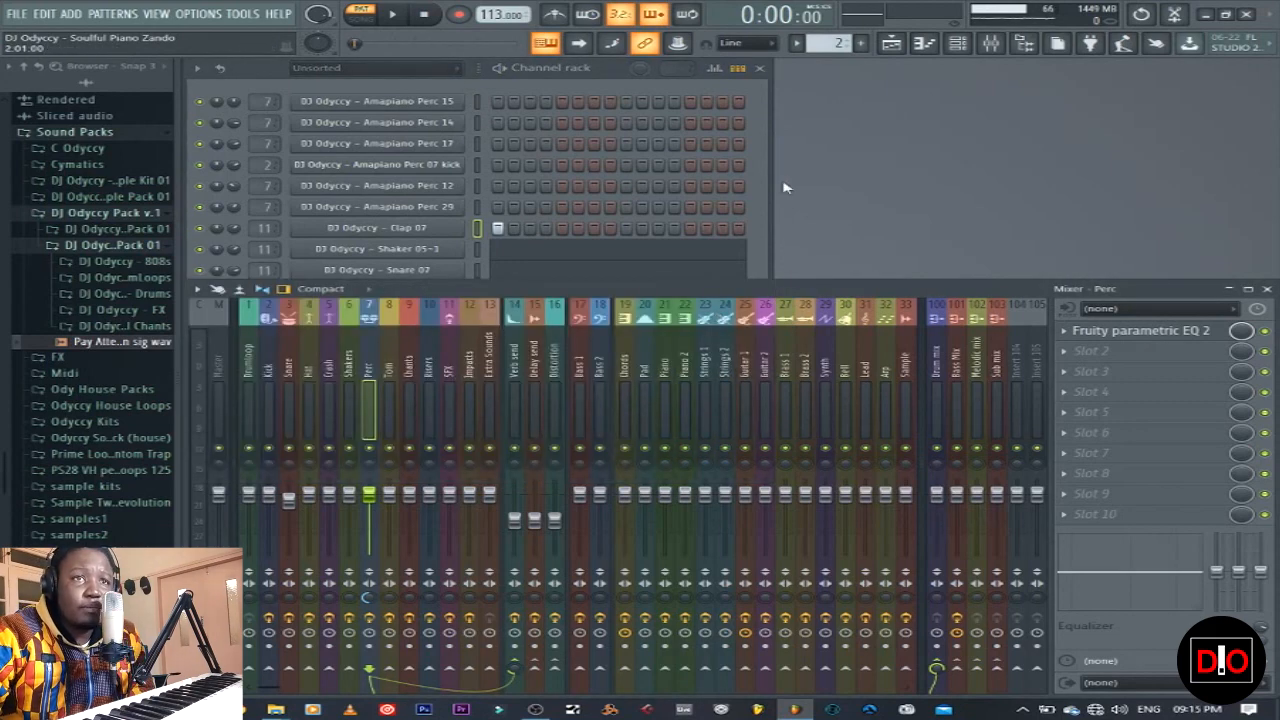
left_click(446, 395)
left_click(1183, 494)
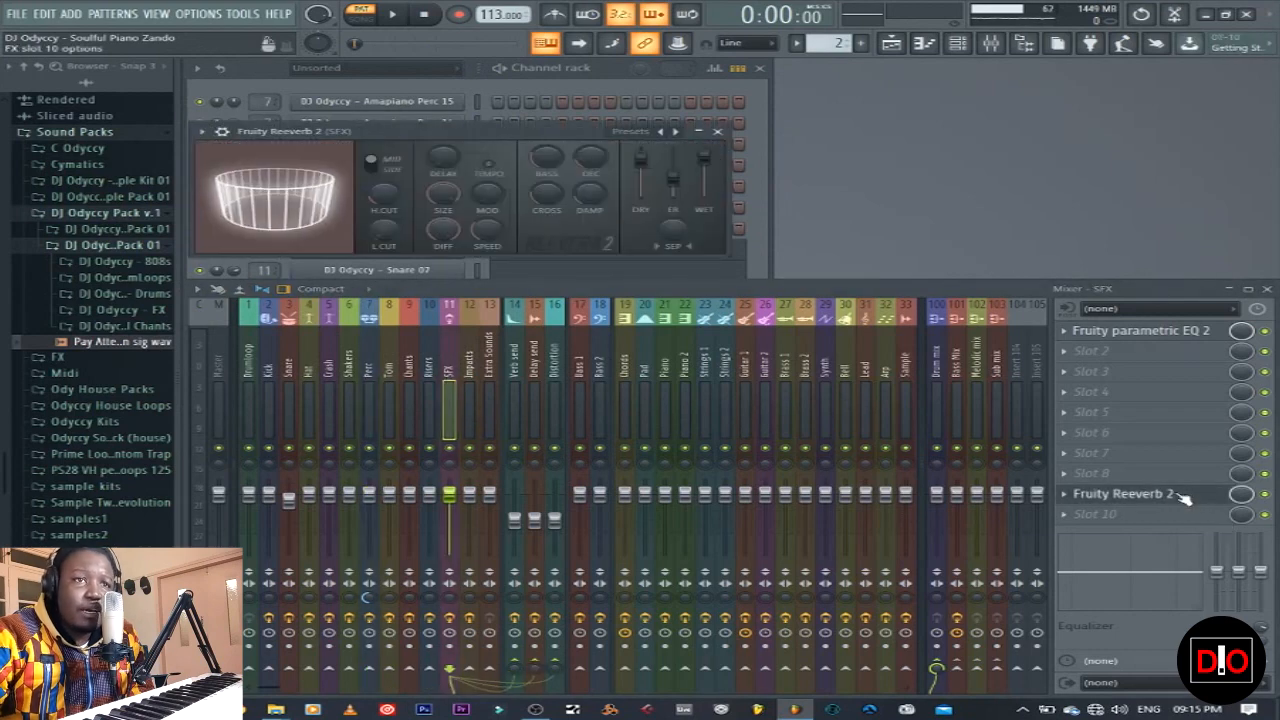
left_click(728, 131)
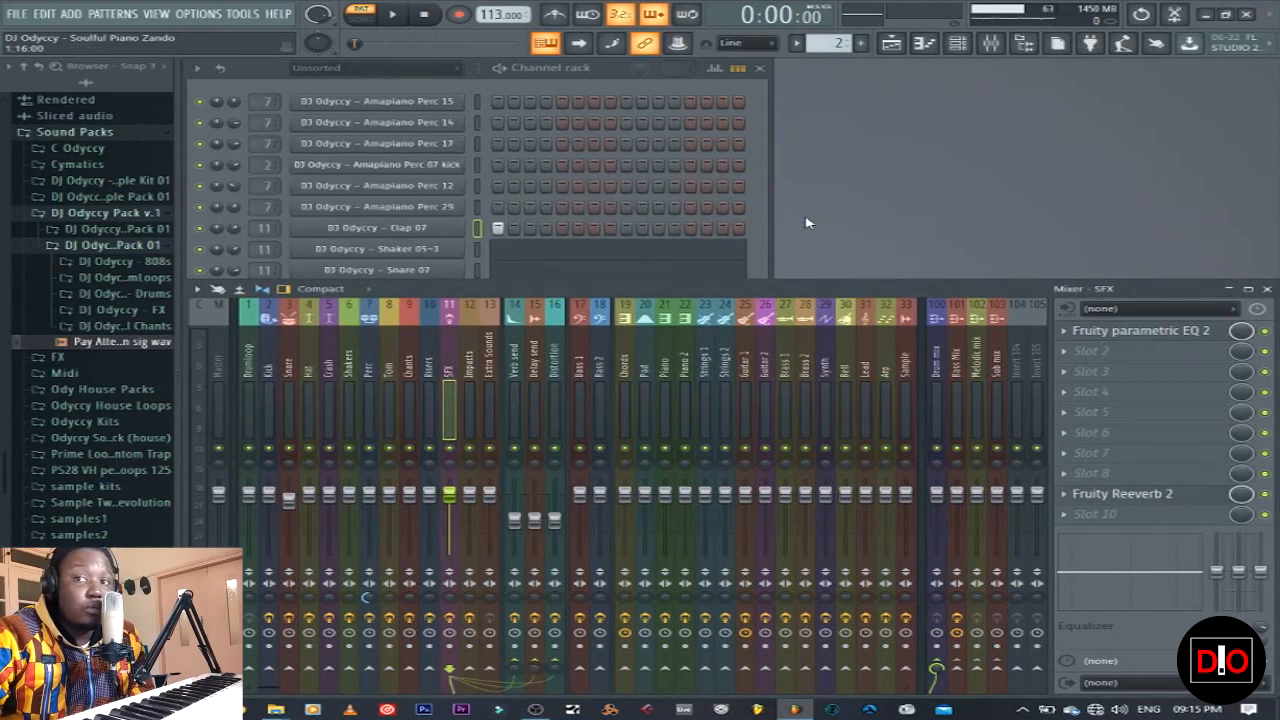
Step: Return to the channel rack and play pattern 2 to hear the Clap 07 with its reverb
left_click(766, 196)
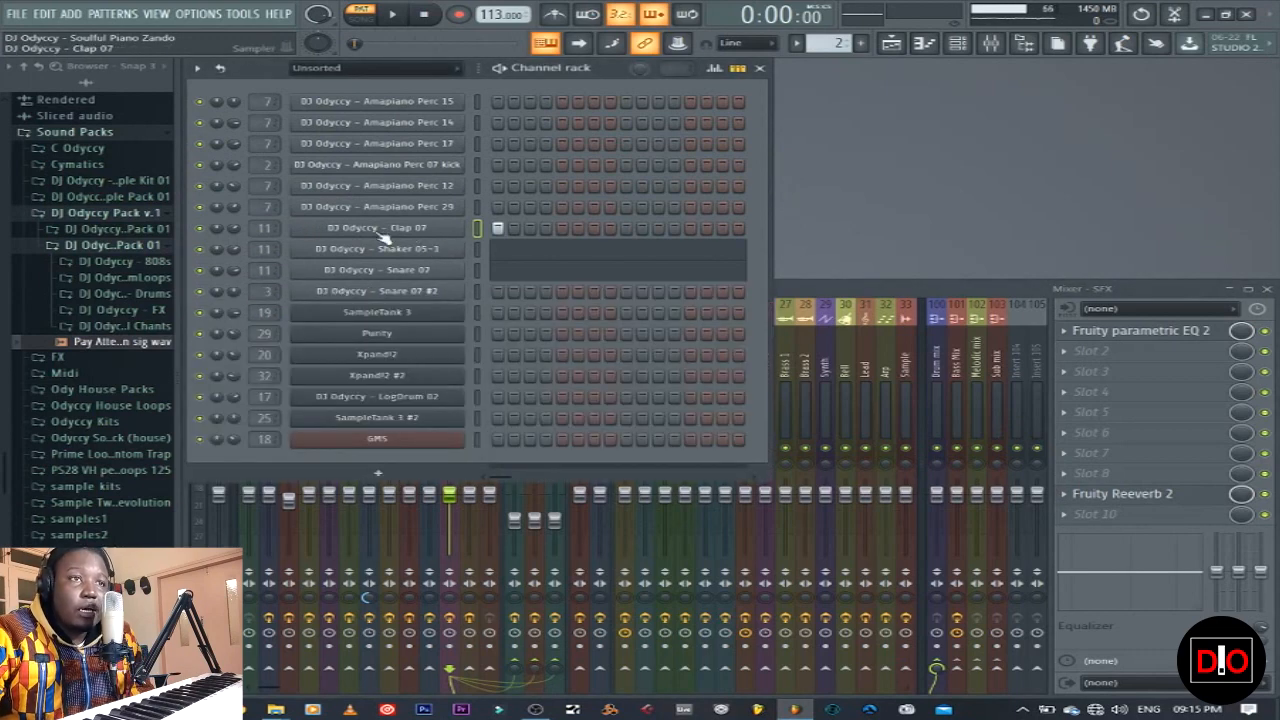
left_click(392, 14)
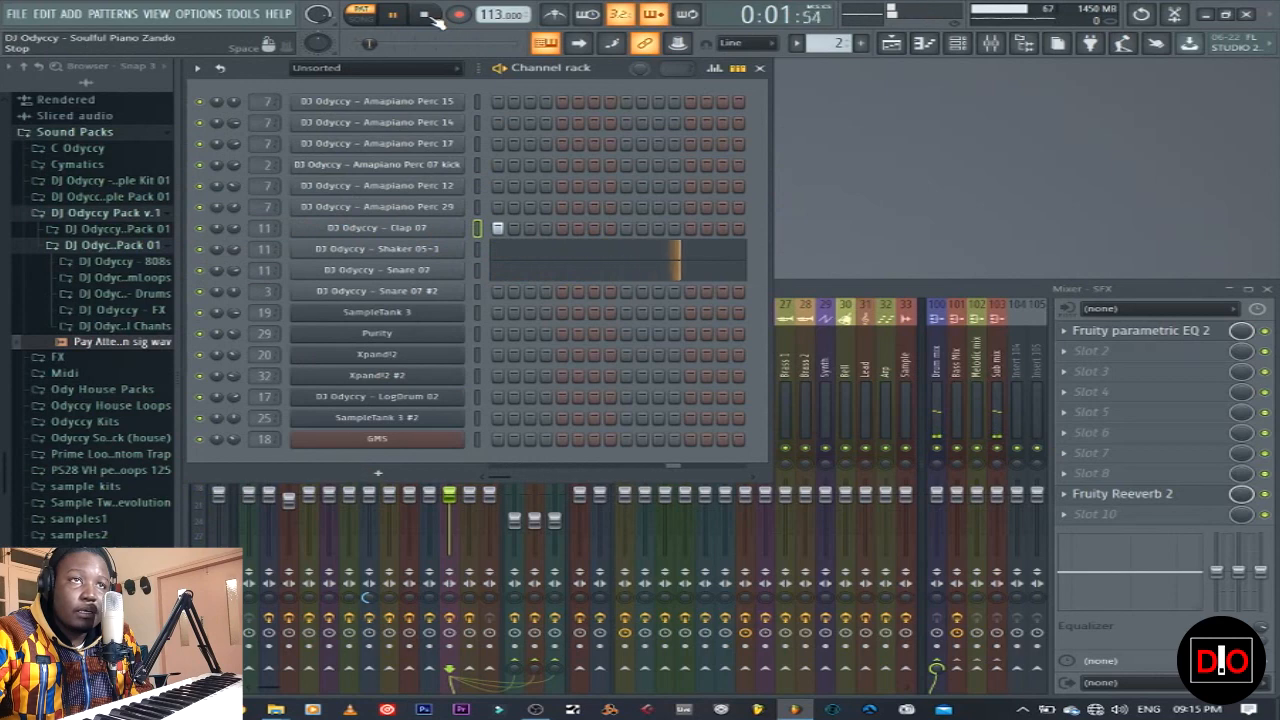
left_click(428, 15)
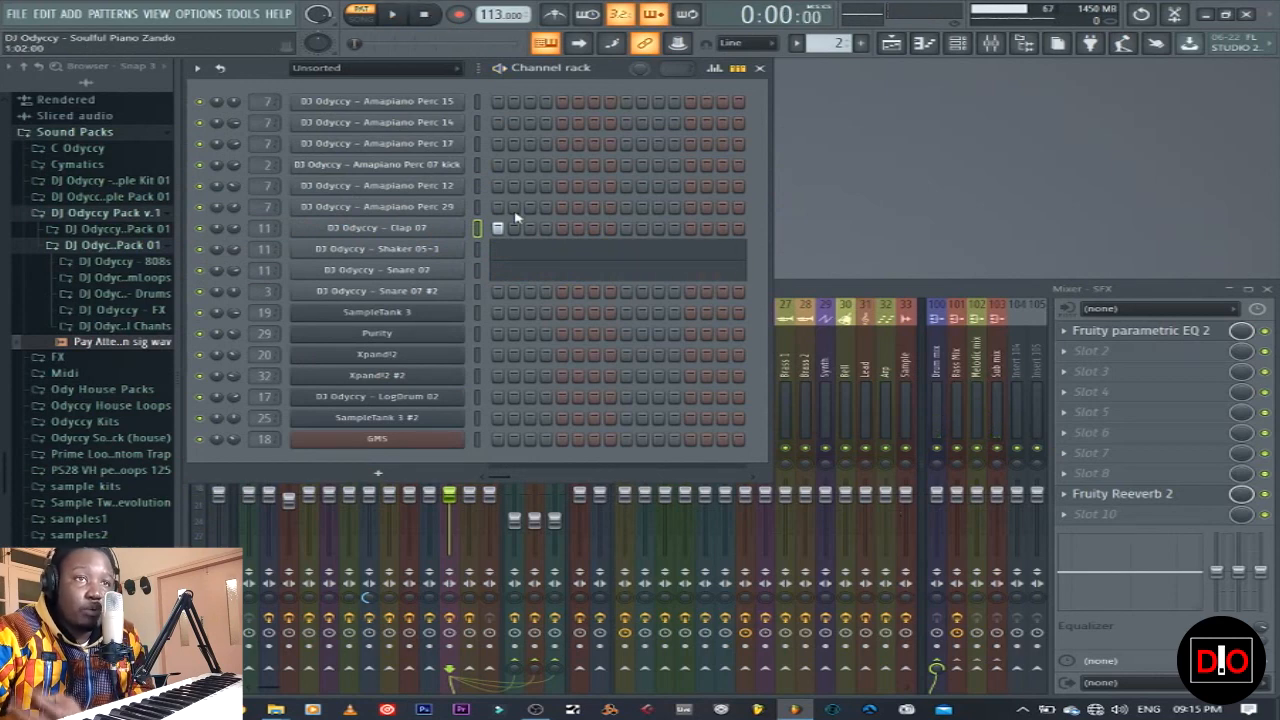
Step: Set the room size of Fruity Reeverb 2 on the SFX track to 100 and close the plugin
left_click(1130, 494)
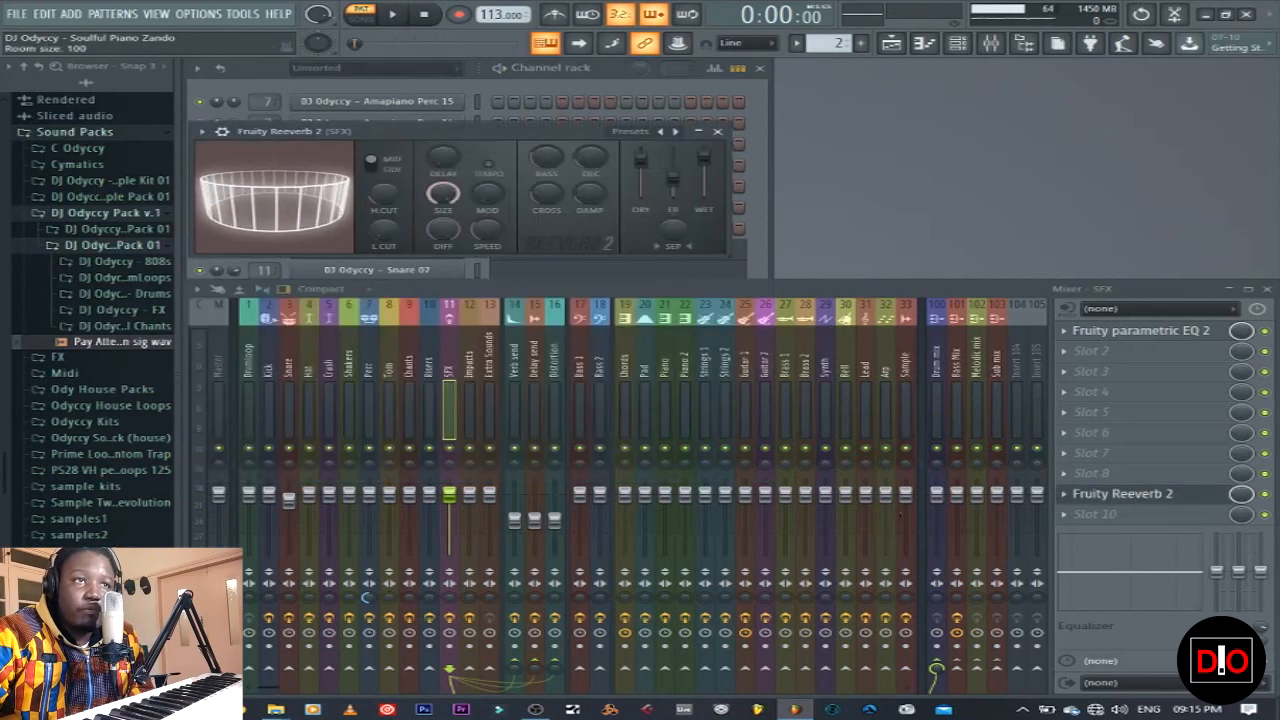
mouse_move(316, 218)
left_mouse_down()
mouse_move(316, 290)
mouse_move(316, 218)
left_mouse_up()
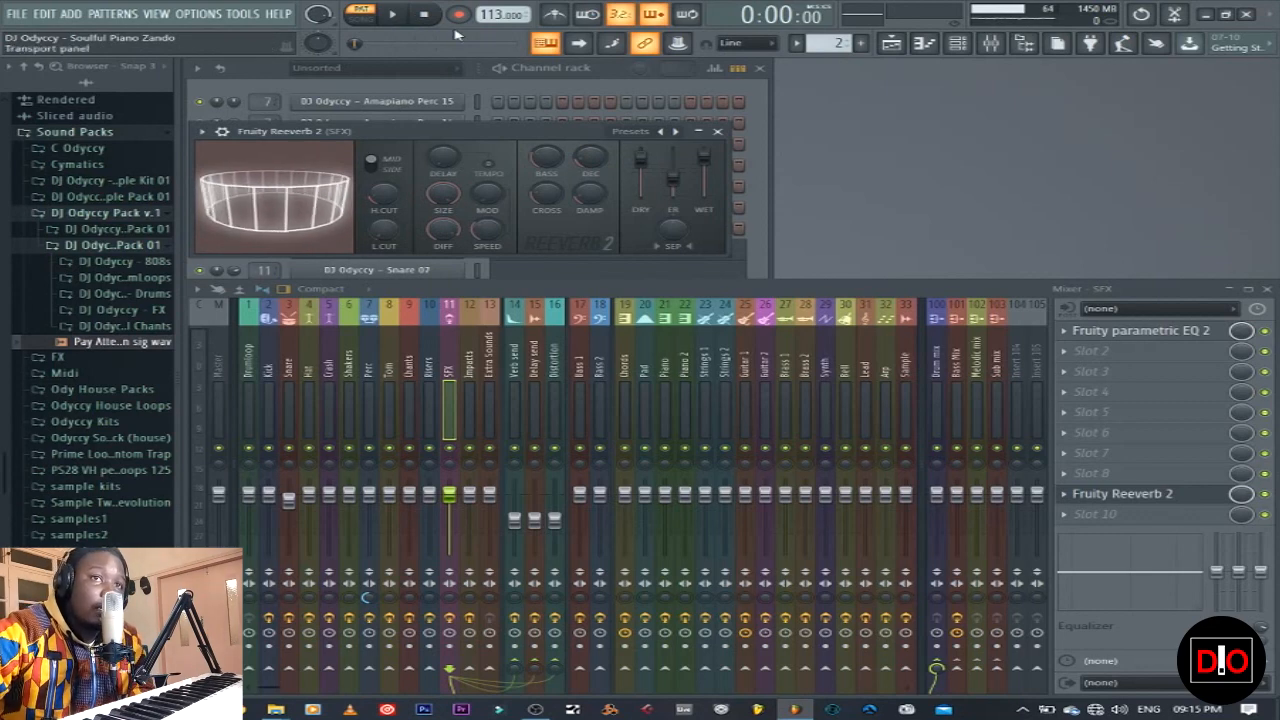
left_click(717, 132)
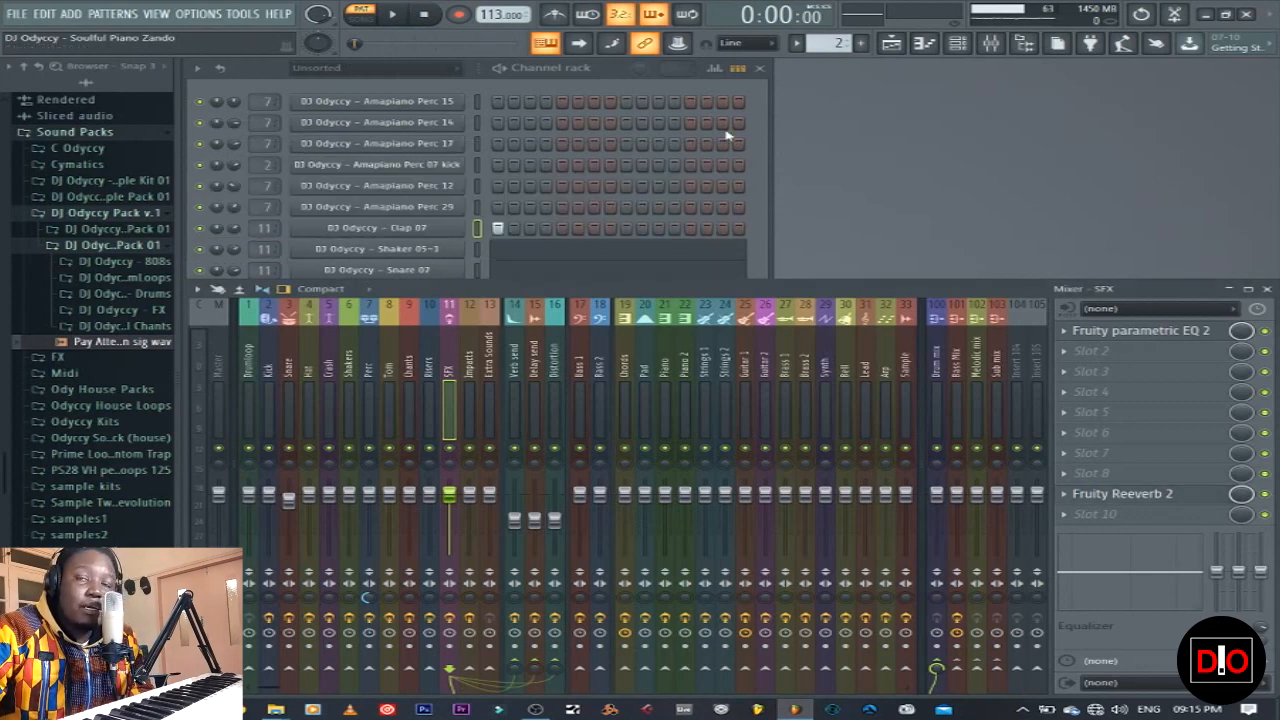
Step: Open the Shaker 05-1 notes in the piano roll and play pattern 2 from bar 4 to hear the first shaker hit
left_click(648, 252)
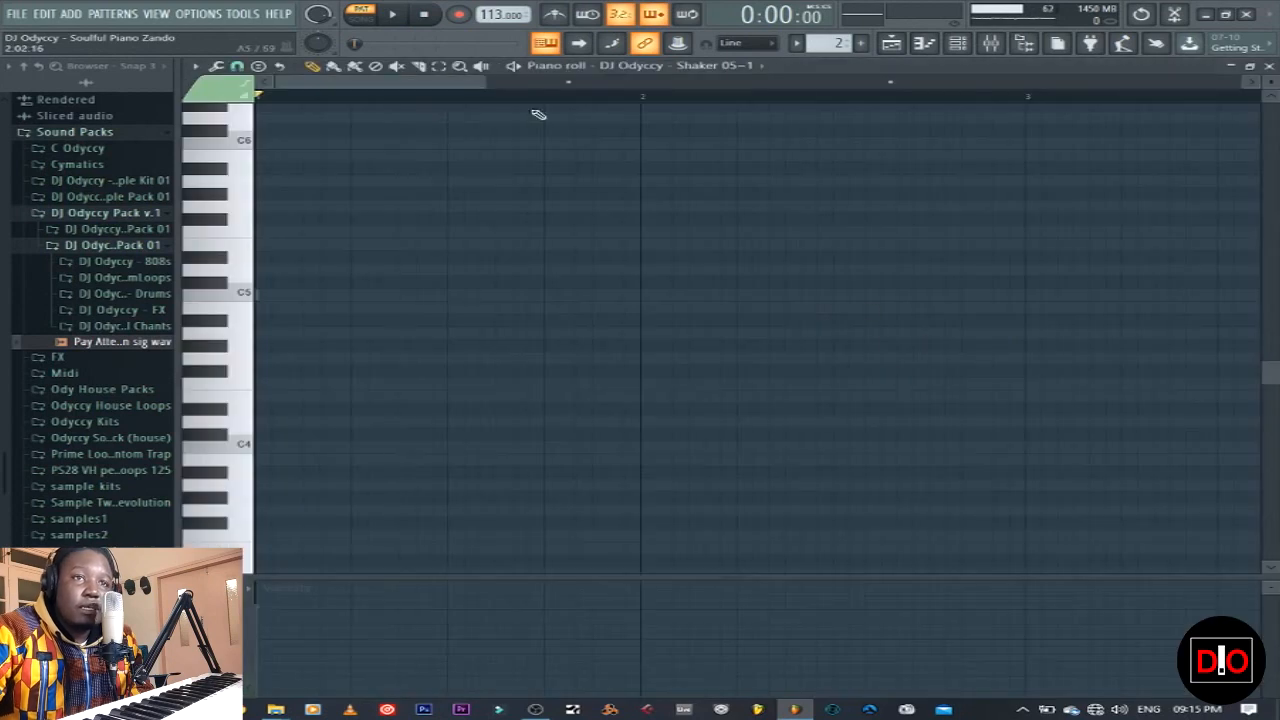
left_click_drag(488, 83, 1236, 98)
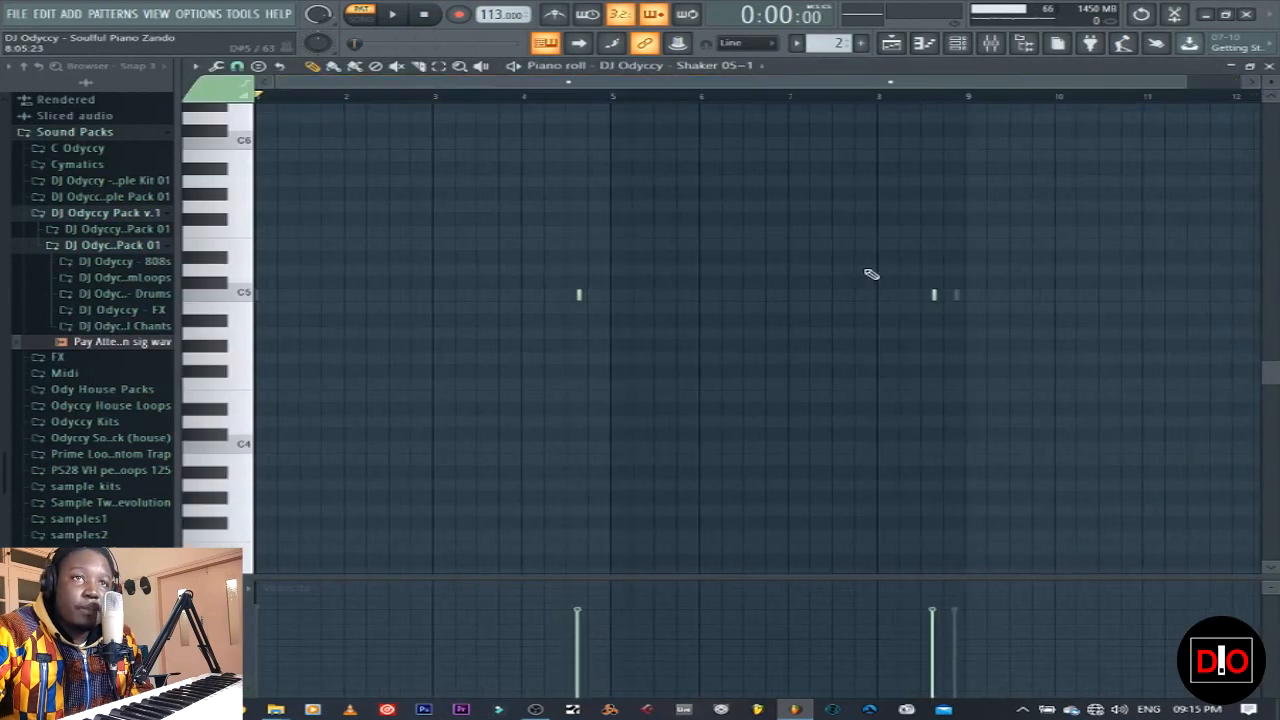
left_click(525, 96)
key("space")
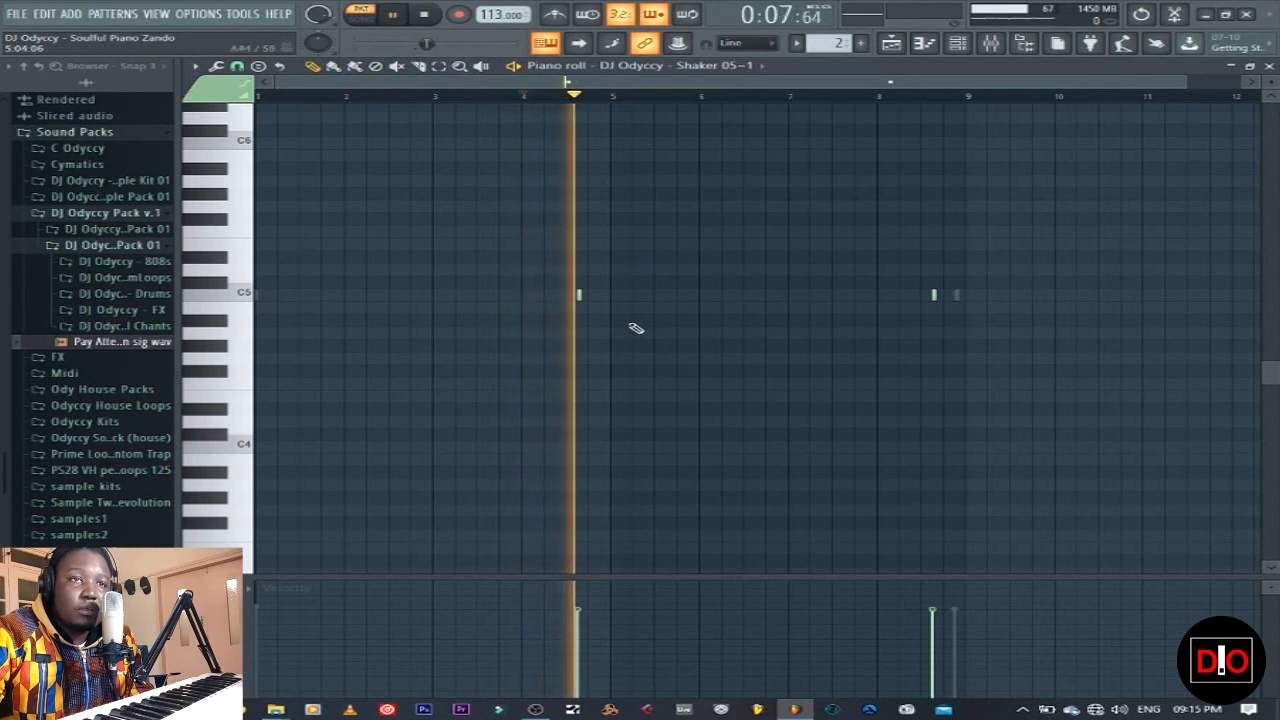
left_click(438, 15)
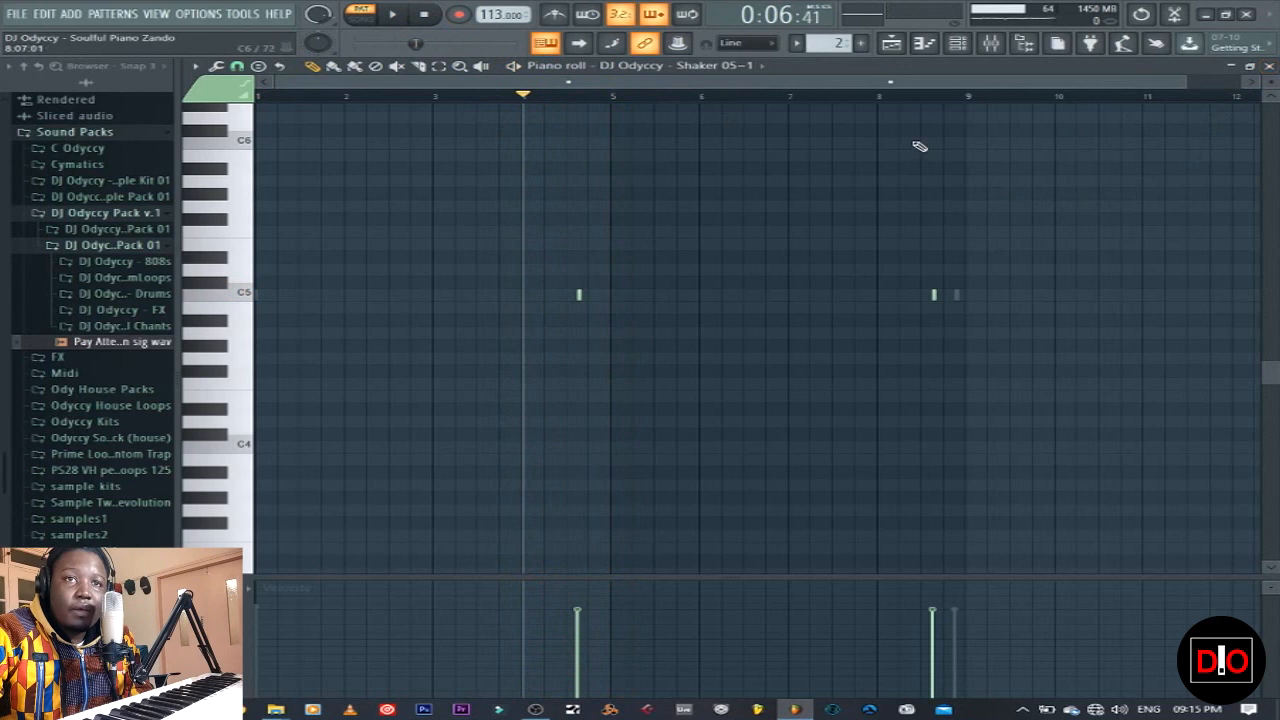
Step: Play the second Shaker 05-1 hit from bar 8 and close the piano roll
left_click(906, 95)
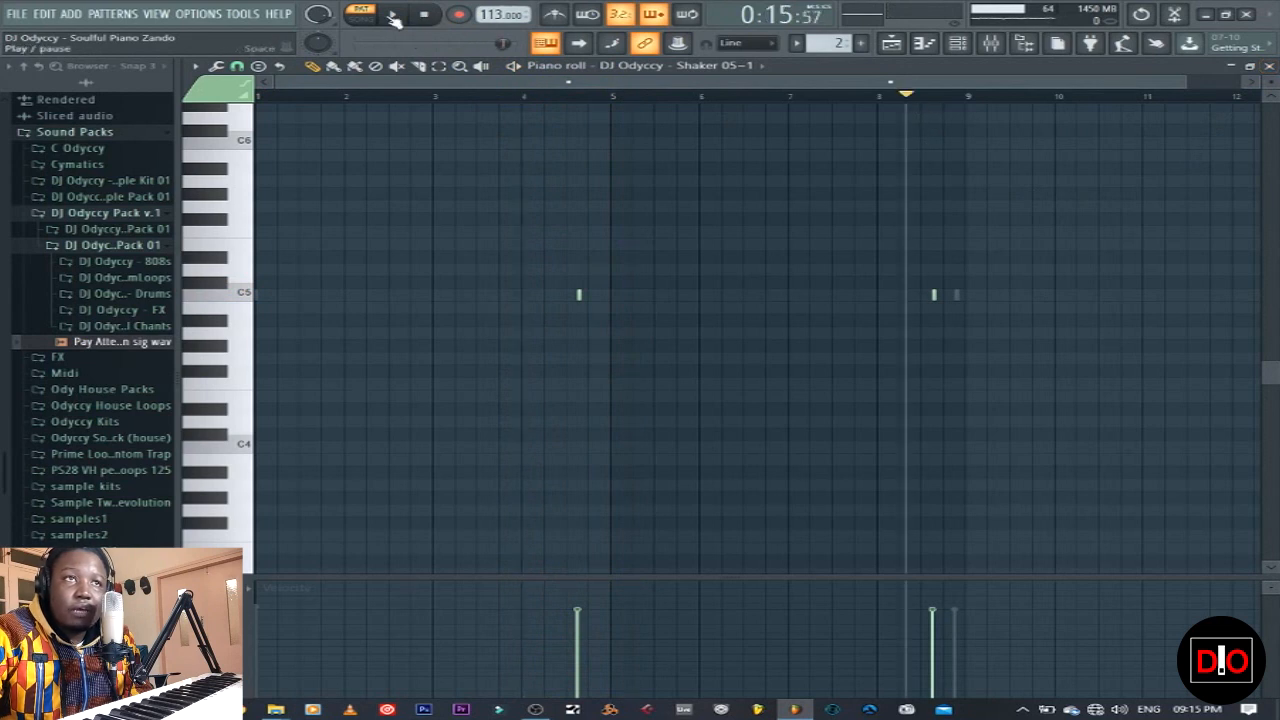
left_click(394, 18)
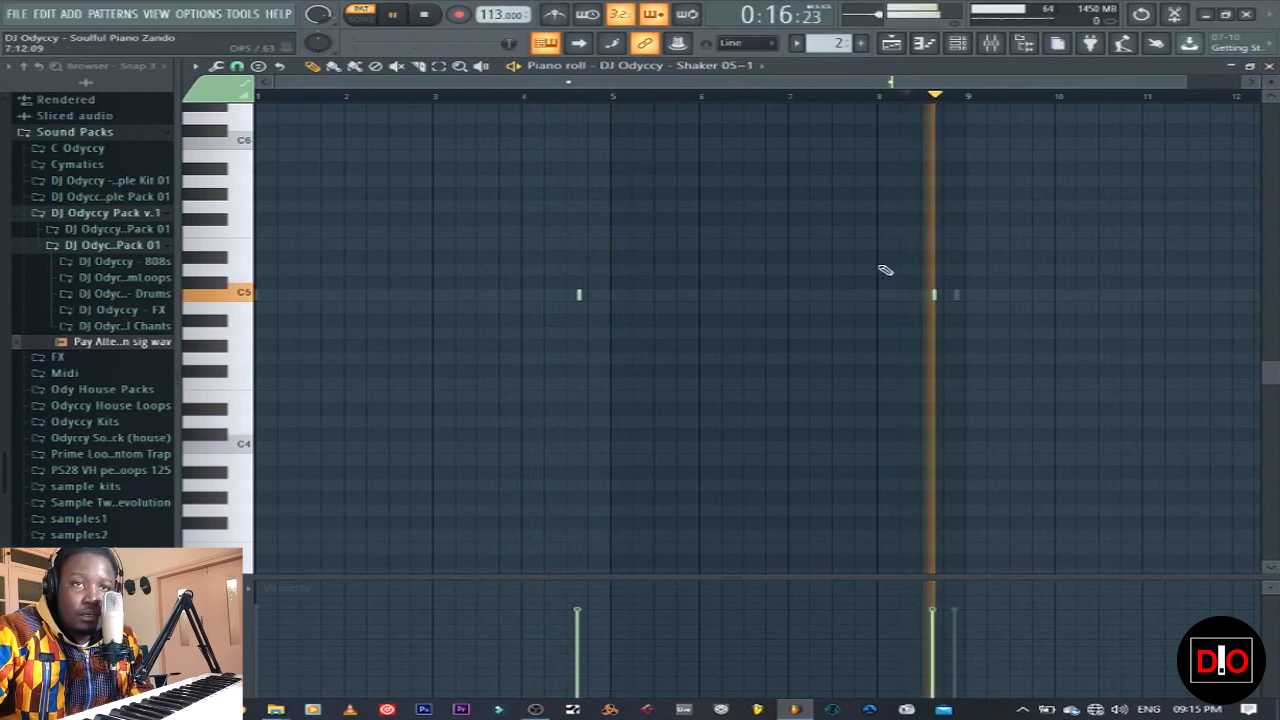
key("space")
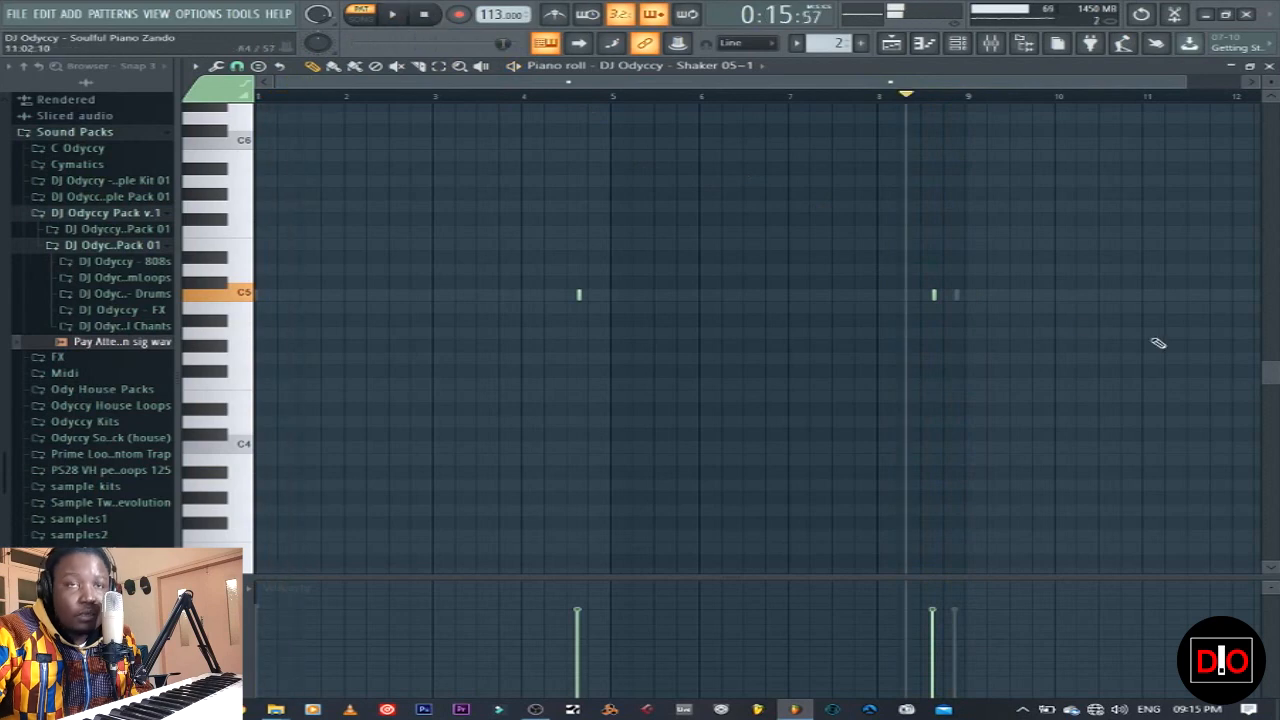
left_click(1268, 66)
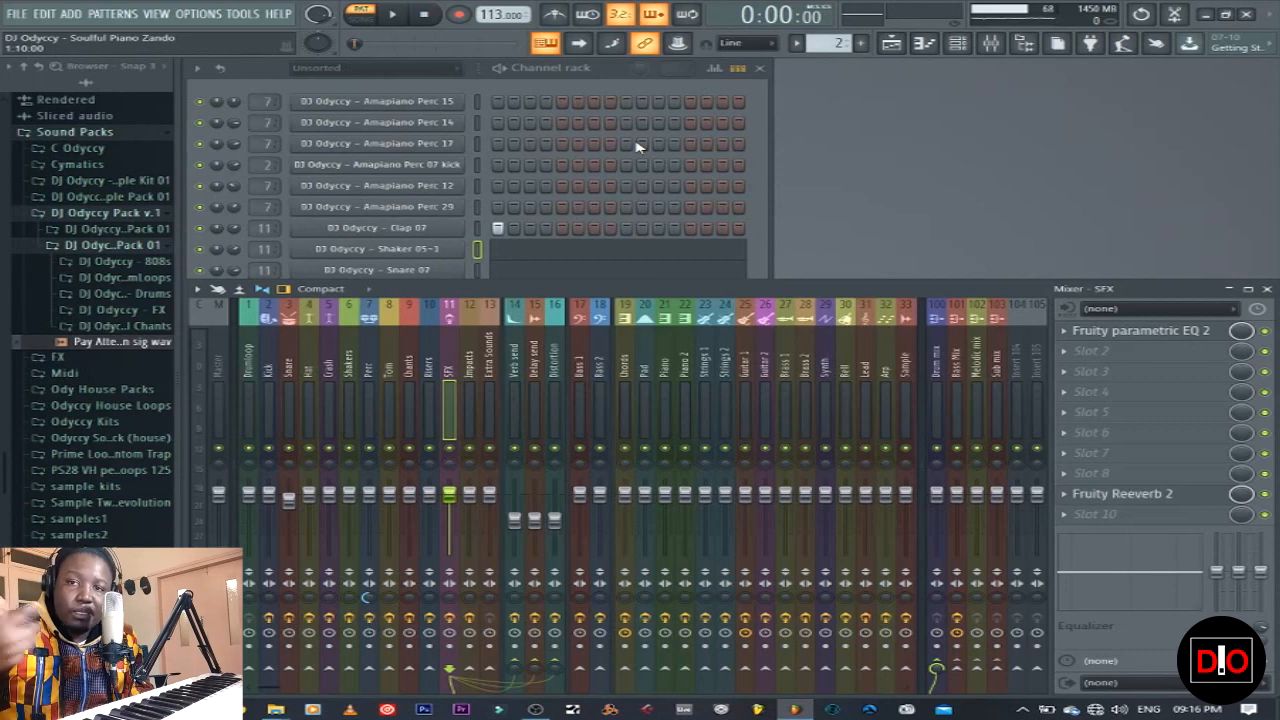
Step: Play the Snare 07 #2 channel of pattern 3 with its notes open in the piano roll
left_click(765, 203)
key("Right")
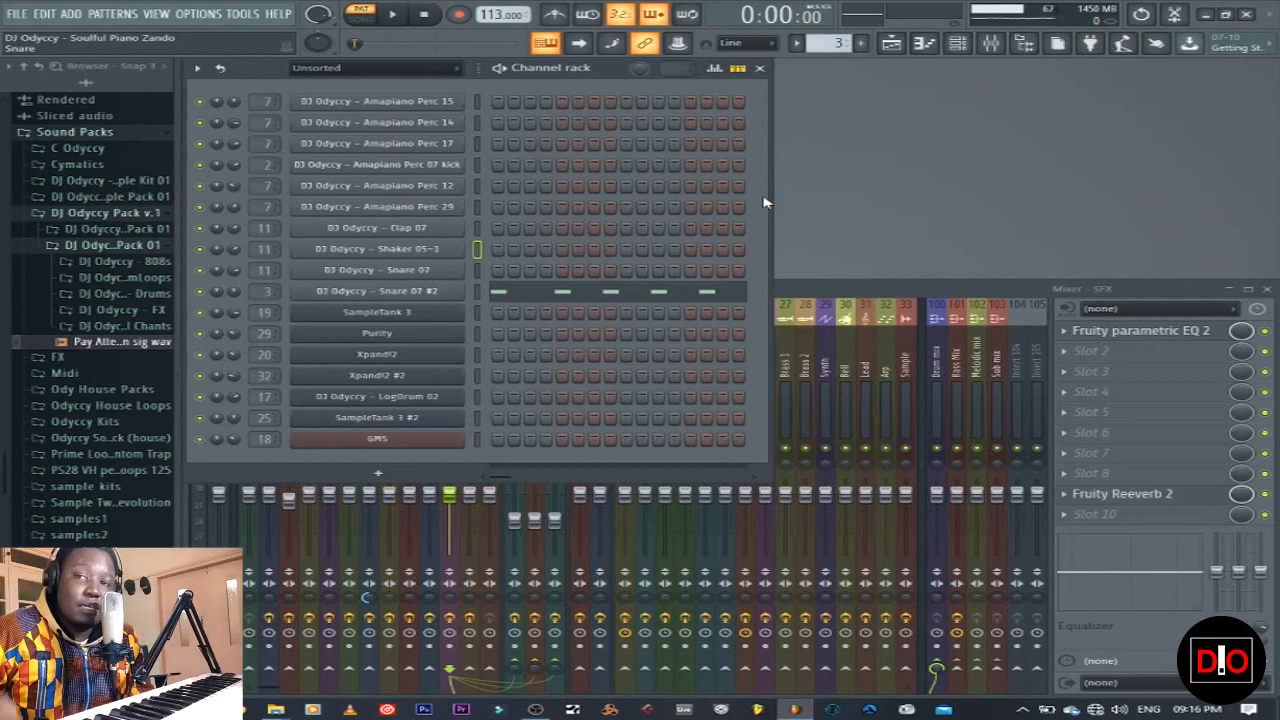
left_click(477, 291)
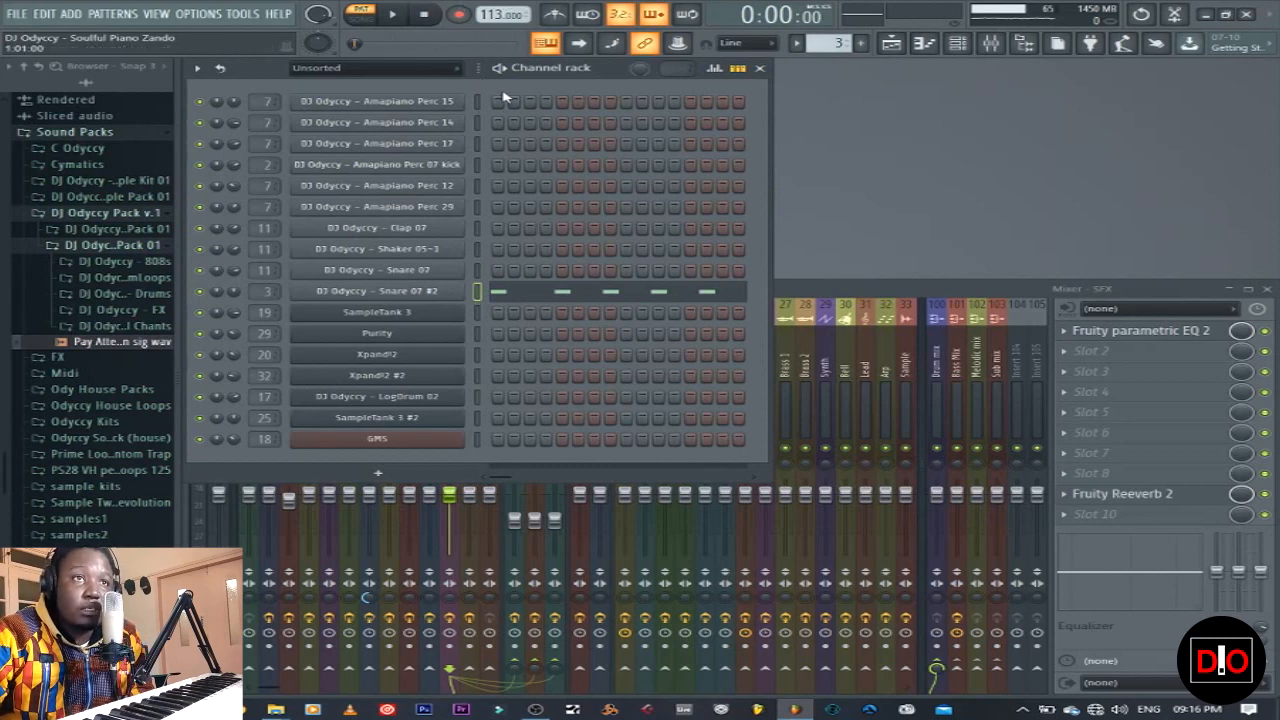
key("space")
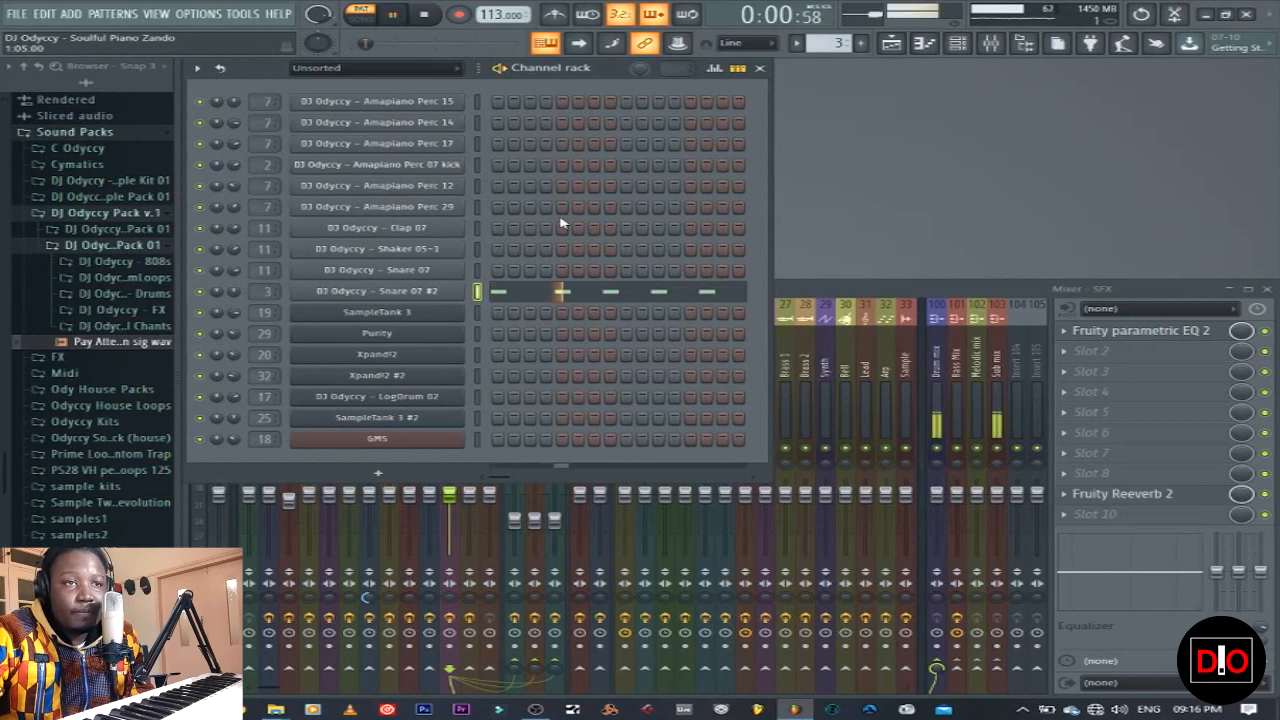
left_click(563, 294)
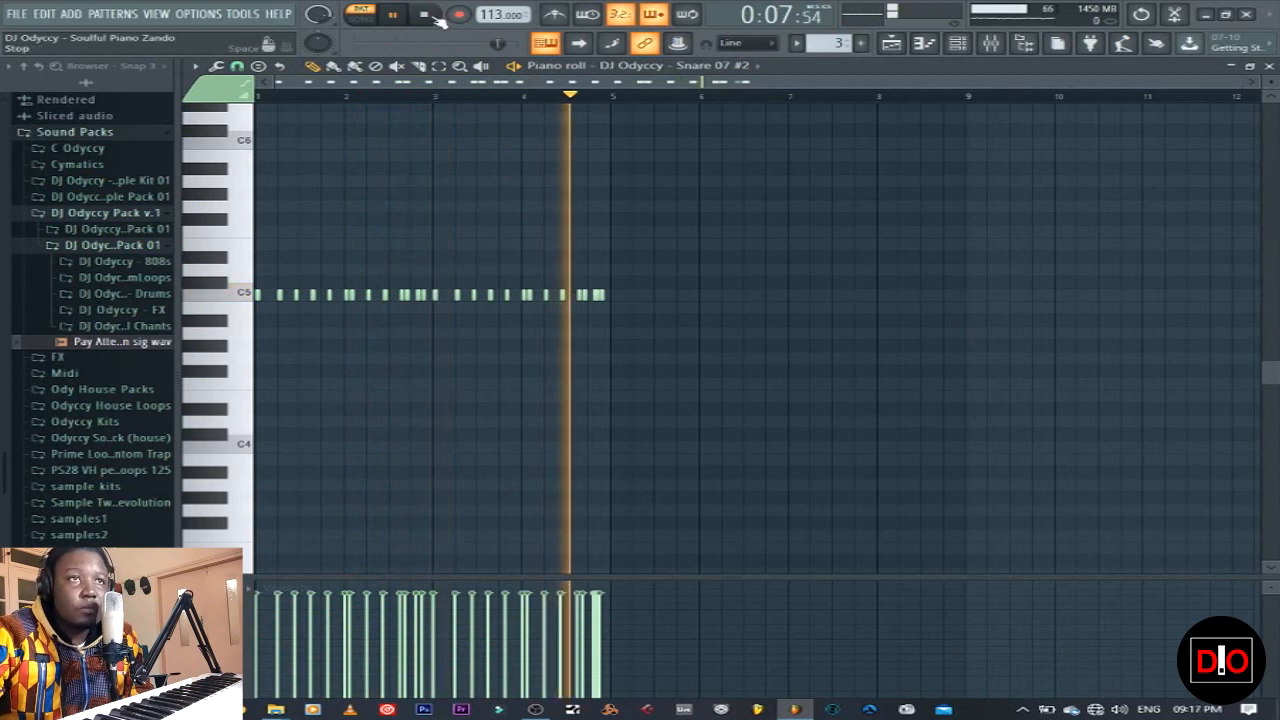
left_click(425, 14)
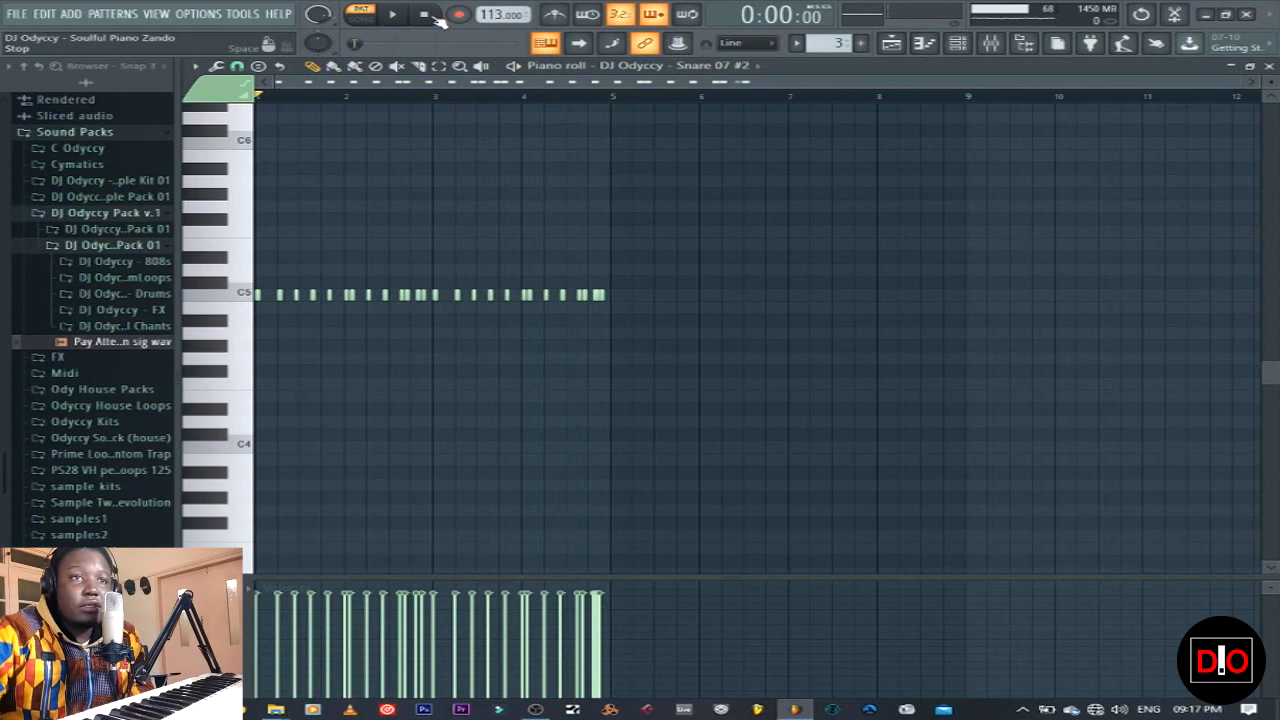
Step: Inspect the Snare 07 #2 notes up close and set the piano roll's snap to Step
left_click_drag(1240, 83, 697, 83)
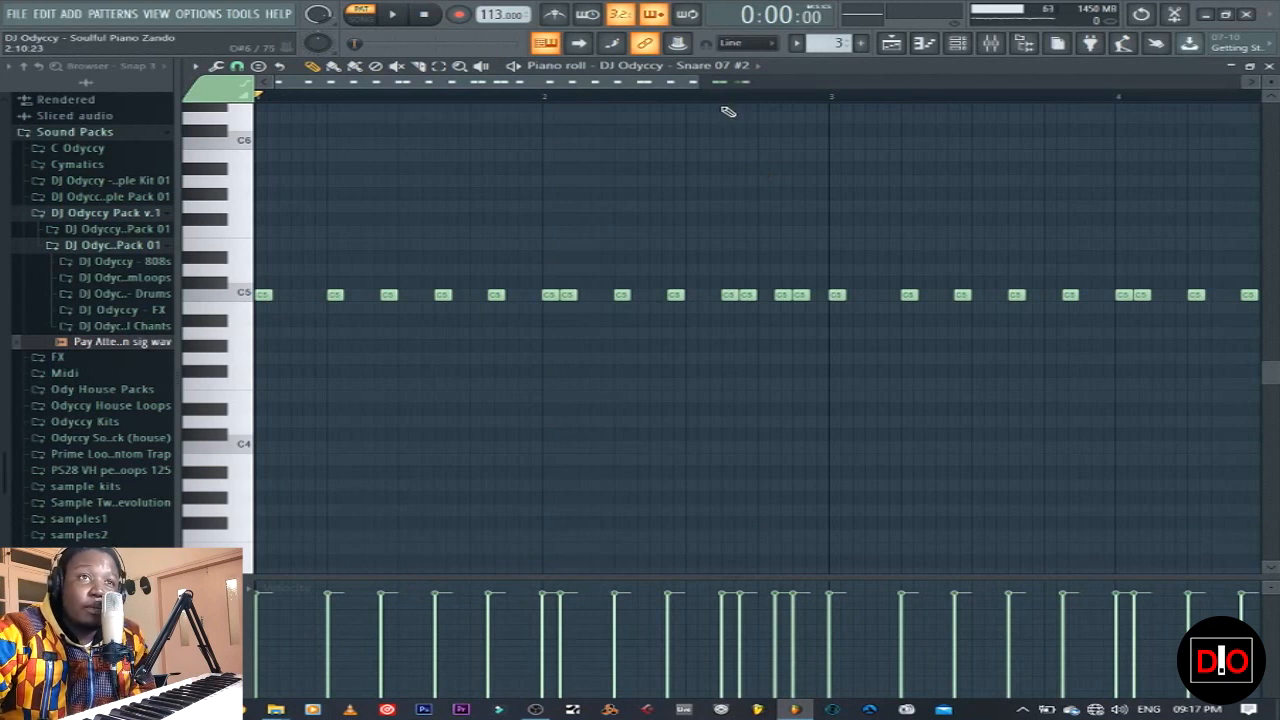
left_click_drag(700, 84, 1000, 84)
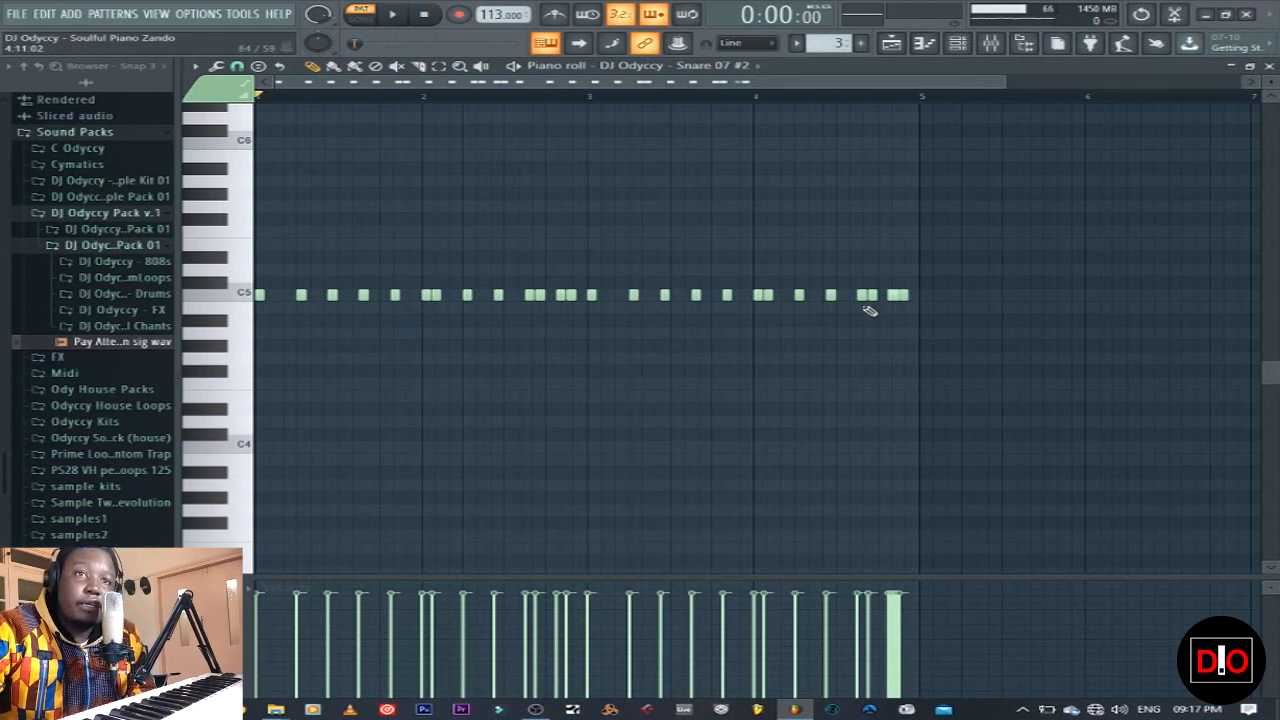
left_click(238, 66)
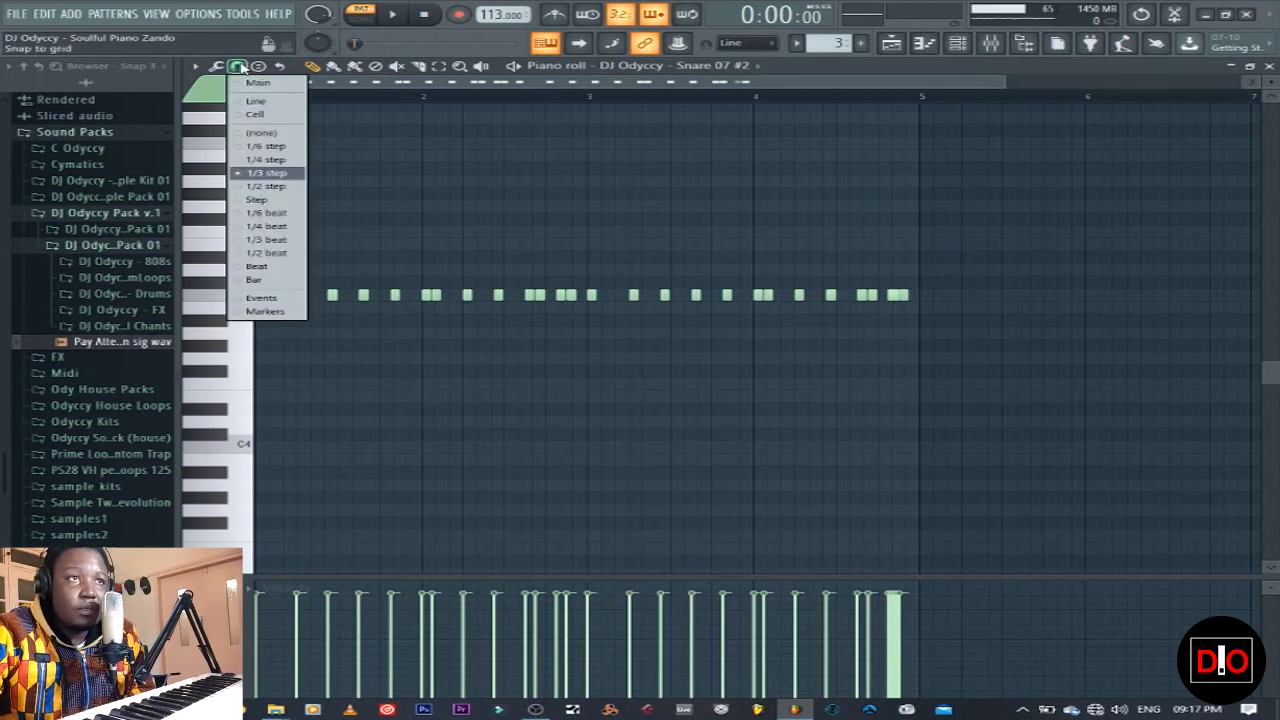
left_click(256, 199)
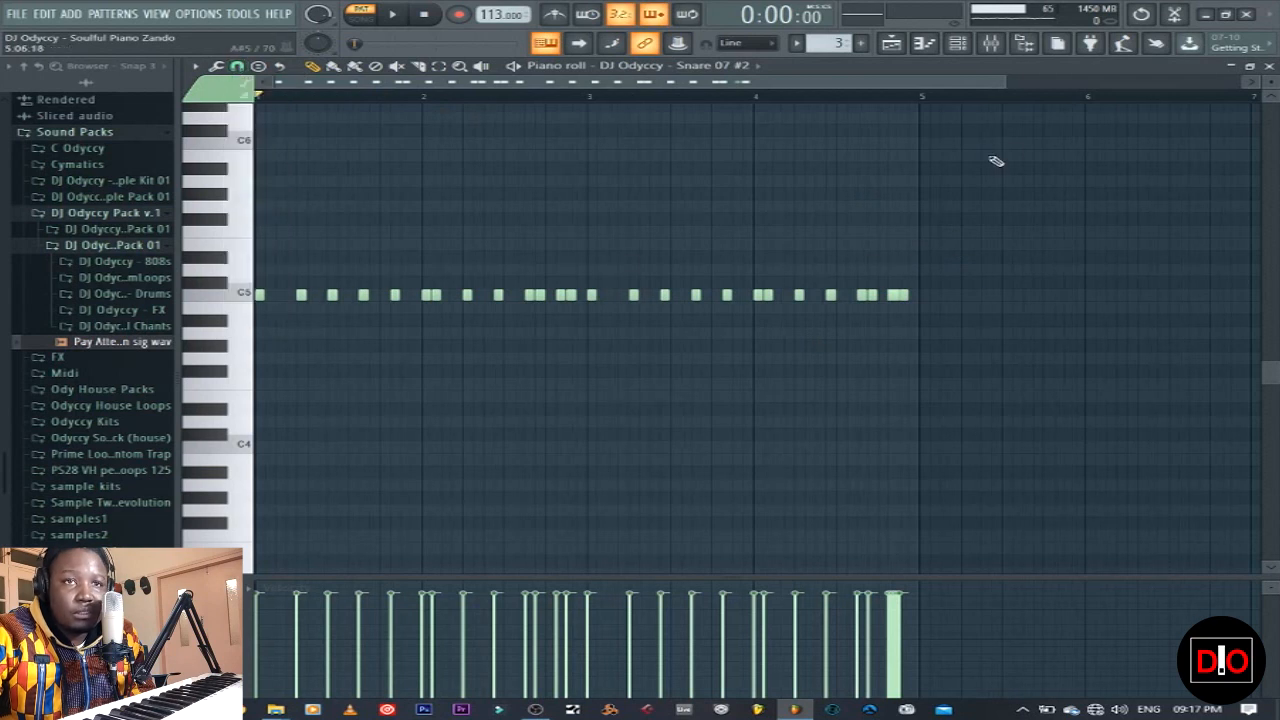
Step: Check the spacing of the Snare 07 #2 notes against the step grid and close the piano roll
left_click_drag(1006, 84, 464, 110)
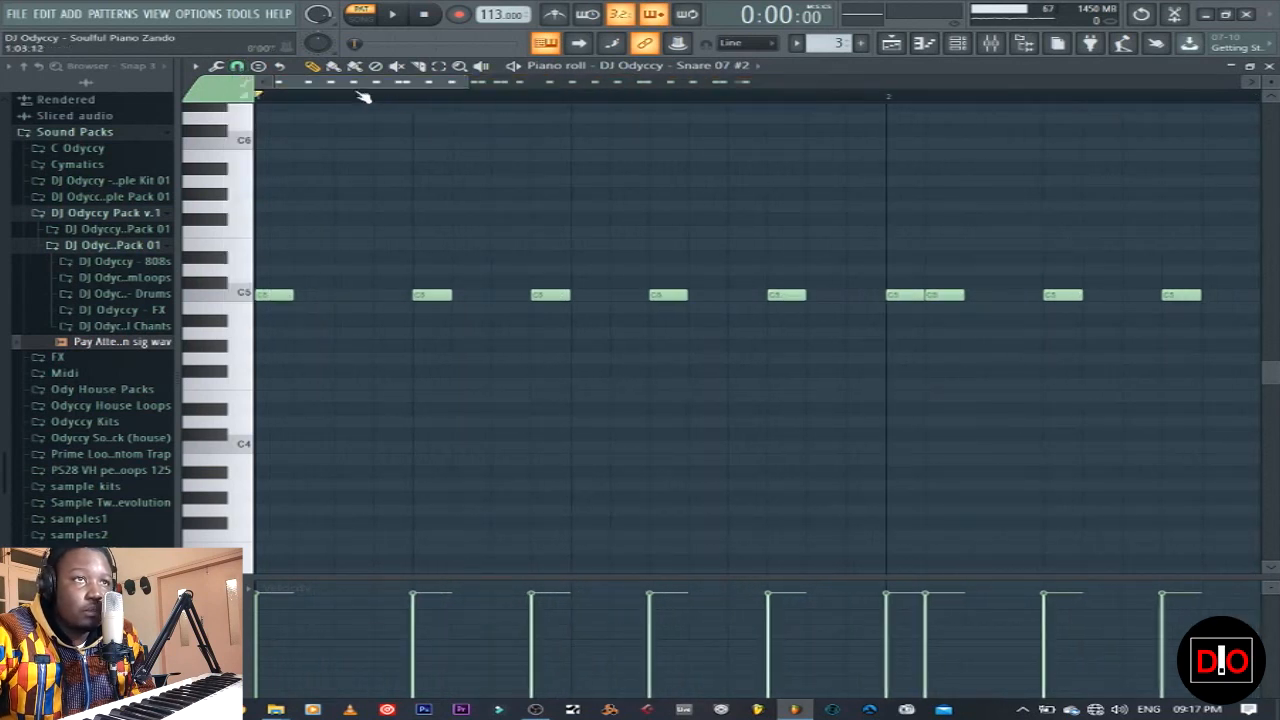
mouse_move(347, 91)
left_mouse_down()
mouse_move(692, 91)
mouse_move(340, 93)
left_mouse_up()
left_click_drag(450, 93, 1171, 149)
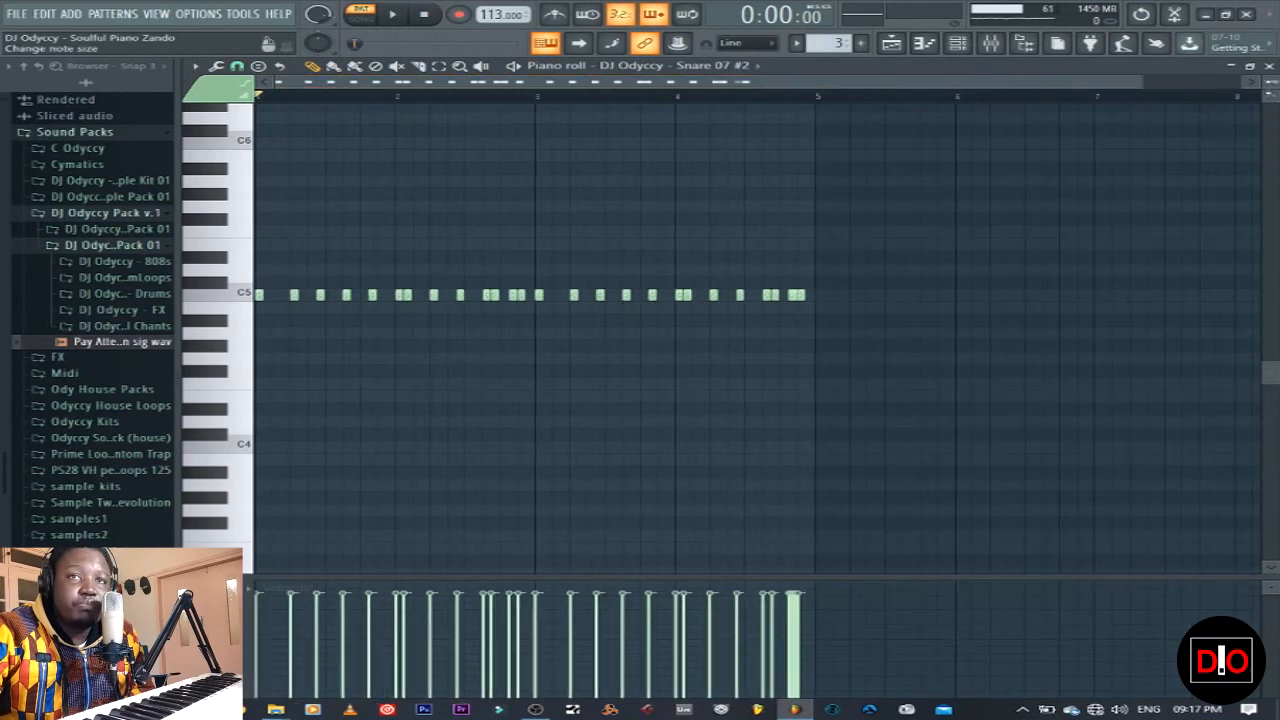
left_click(1270, 68)
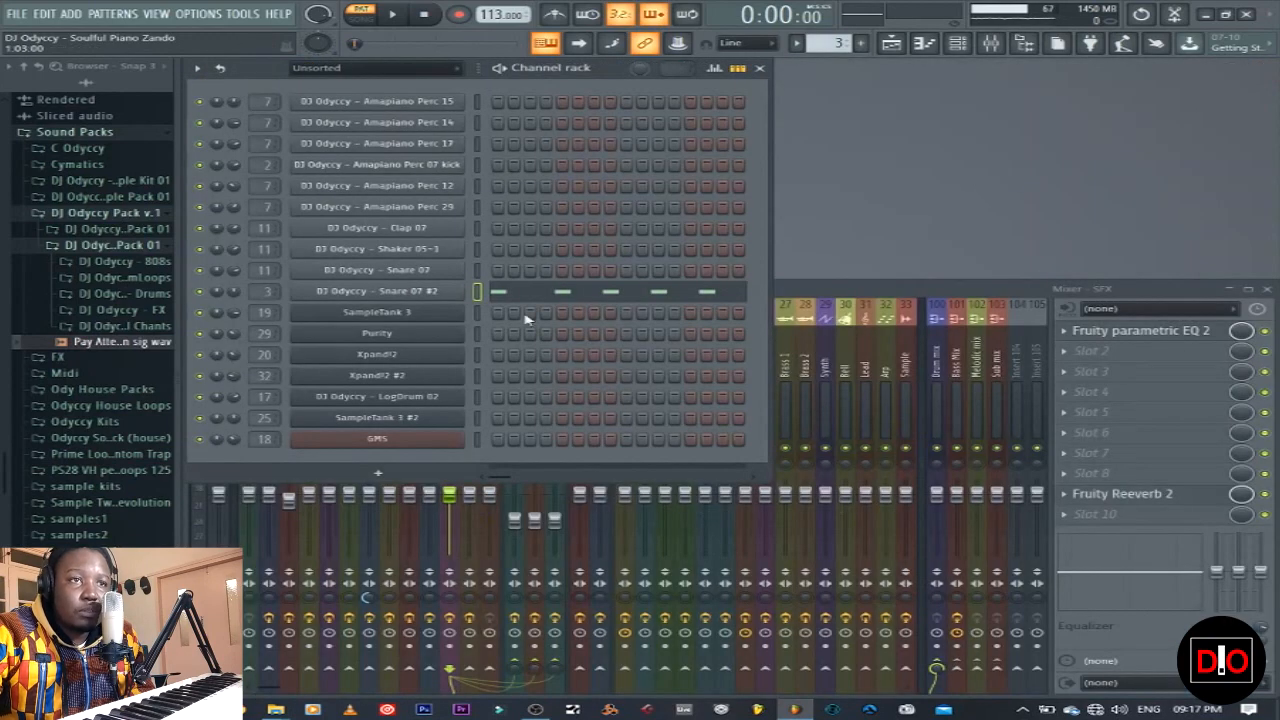
Step: Open the GMS bass notes of pattern 4 in the piano roll, play them and return to the channel rack
key("KP_Add")
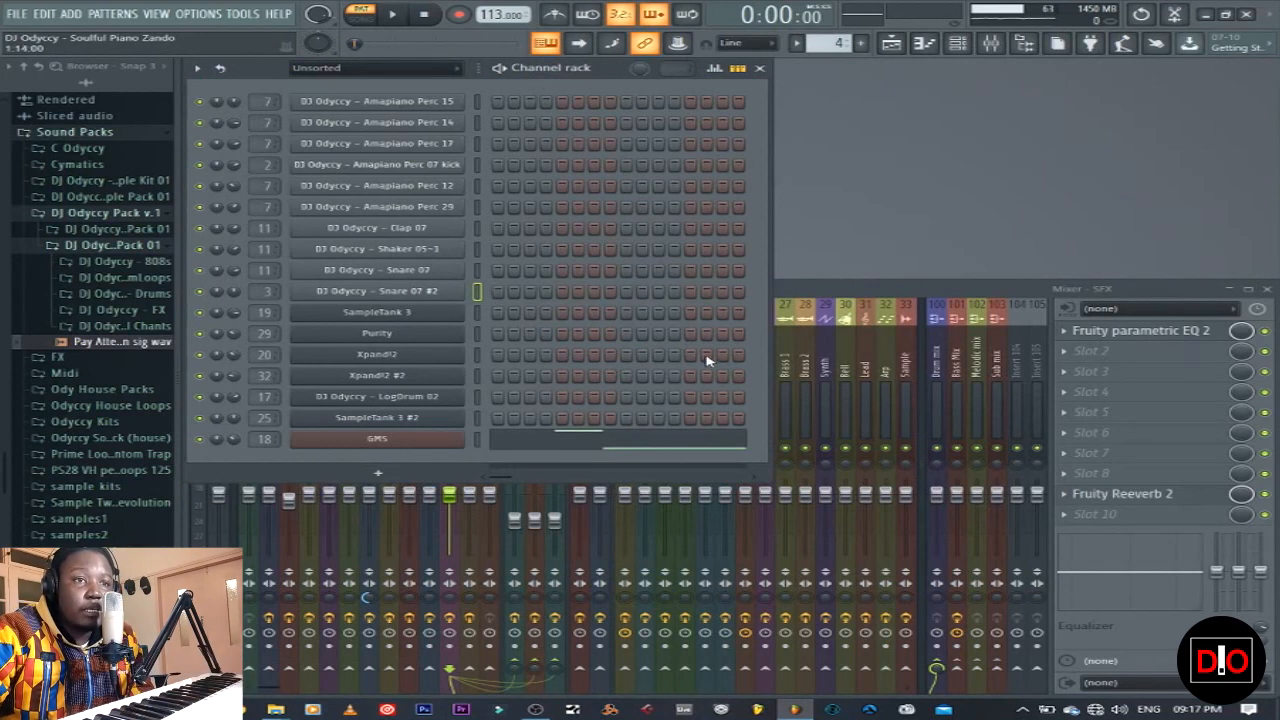
left_click(538, 445)
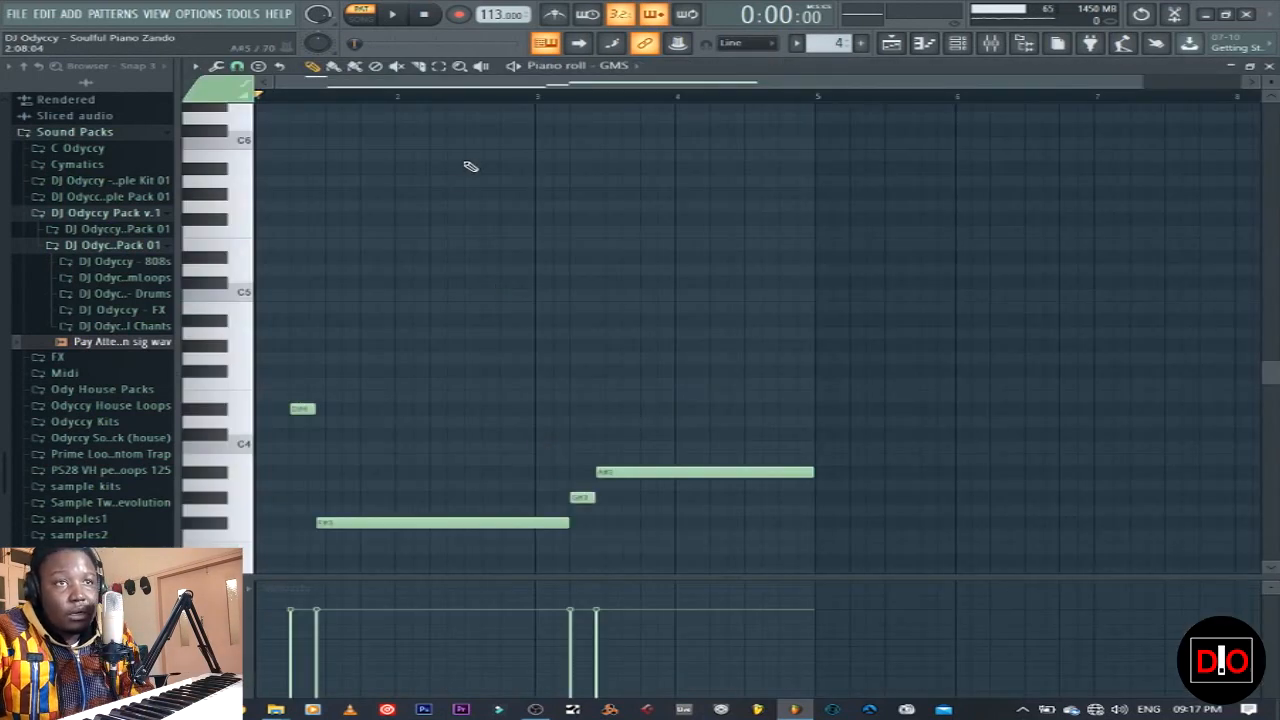
scroll(570, 400, "down", 4)
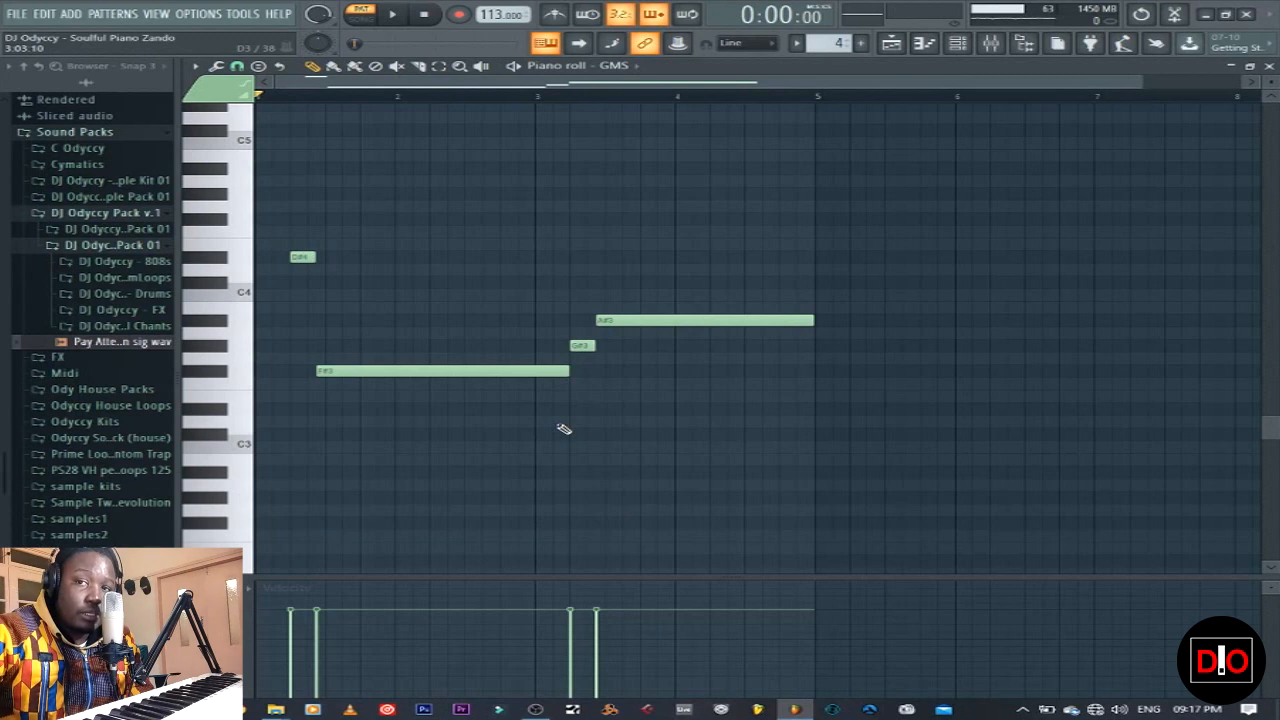
left_click(392, 15)
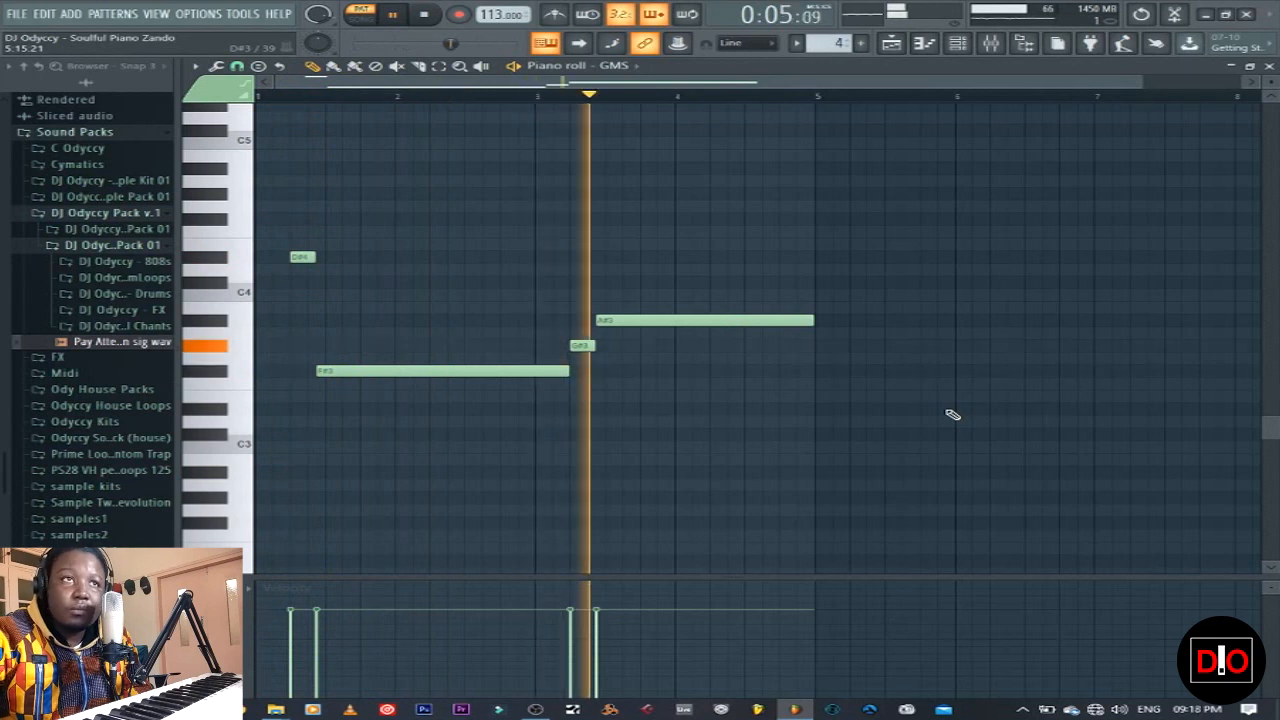
key("space")
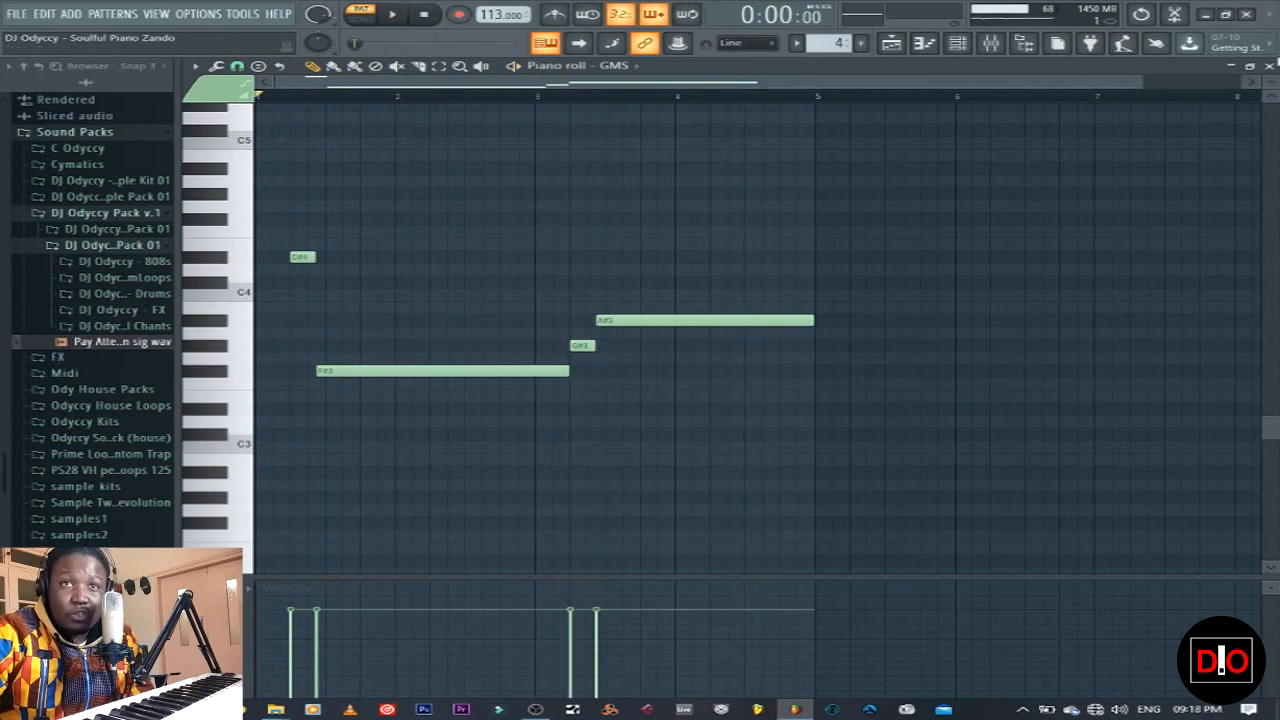
left_click(1270, 64)
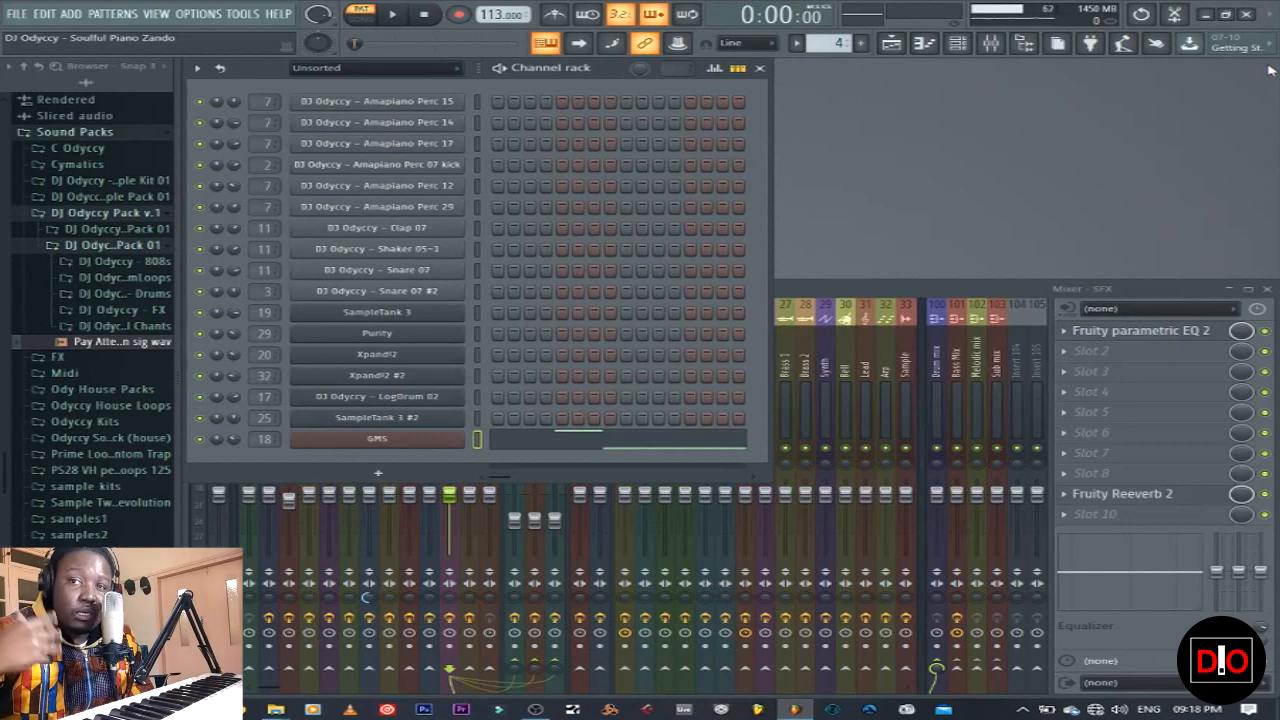
Step: Switch to pattern 5 and examine the Fruity DX10 settings of the LogDrum 02 channel, closing the plugin when done
key("KP_Add")
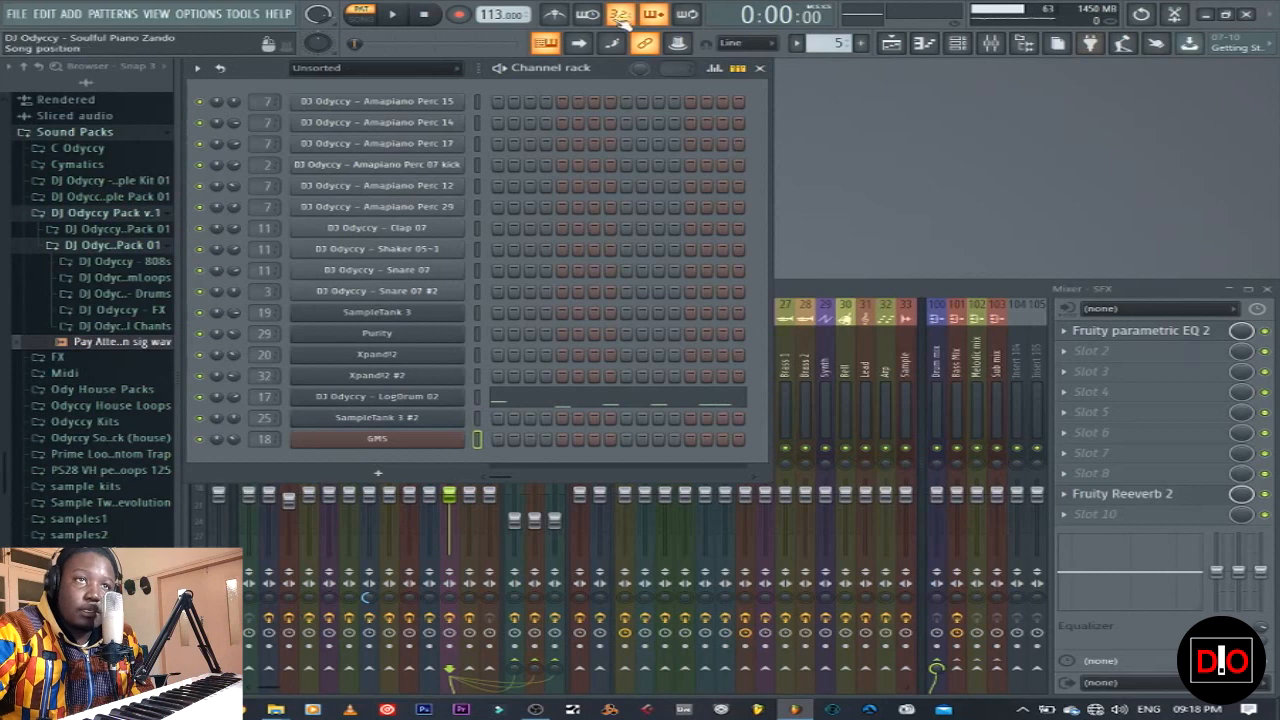
left_click(400, 397)
left_click_drag(544, 157, 737, 243)
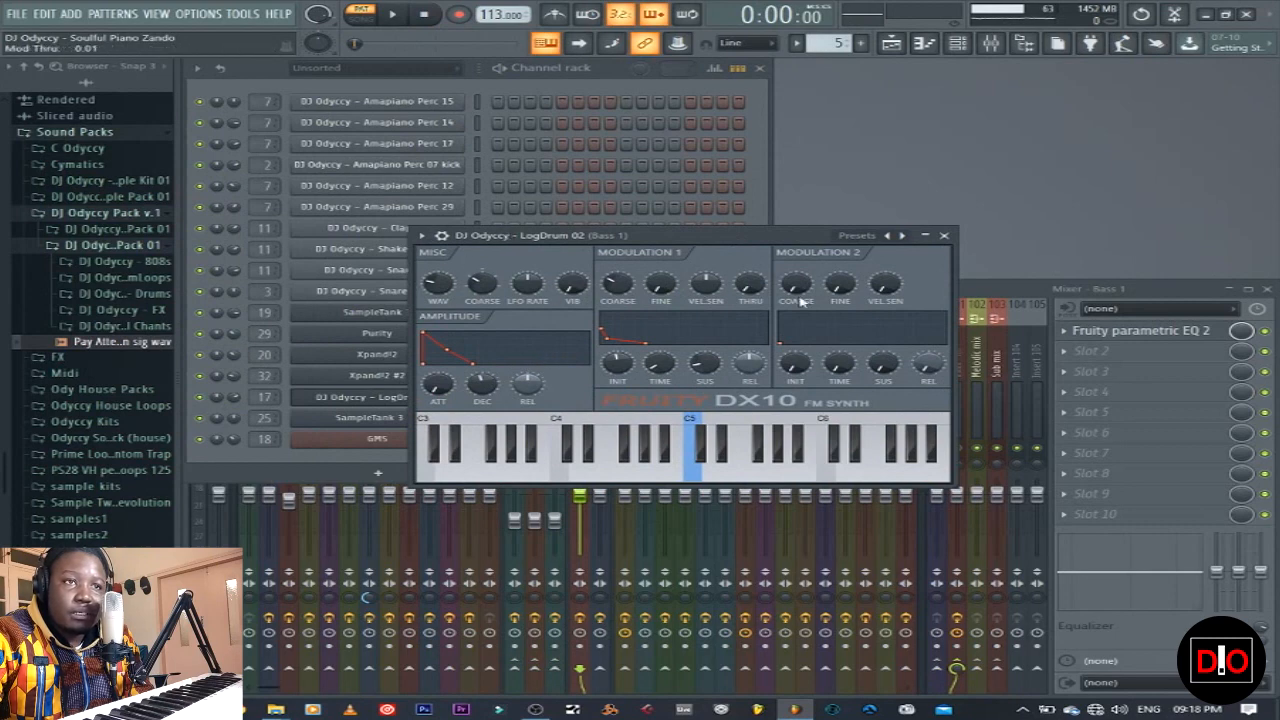
left_click(944, 236)
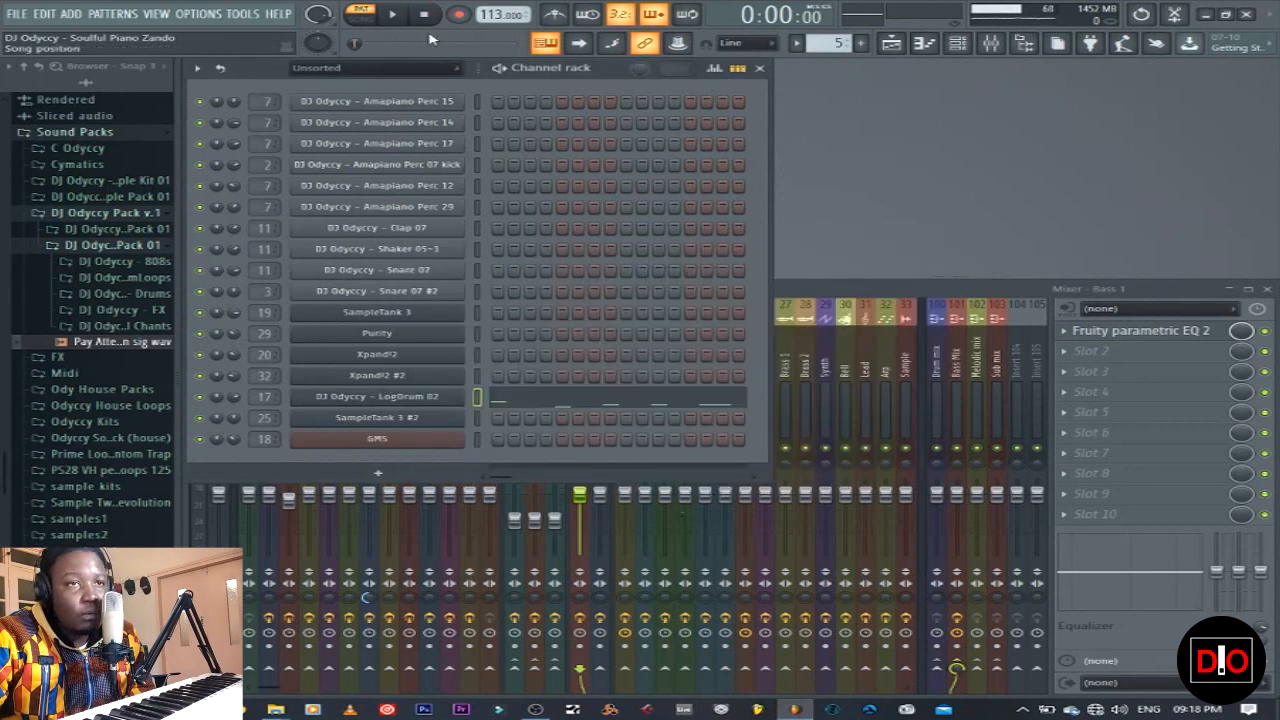
Step: Play pattern 5 while viewing all the LogDrum 02 notes in the piano roll
left_click(393, 15)
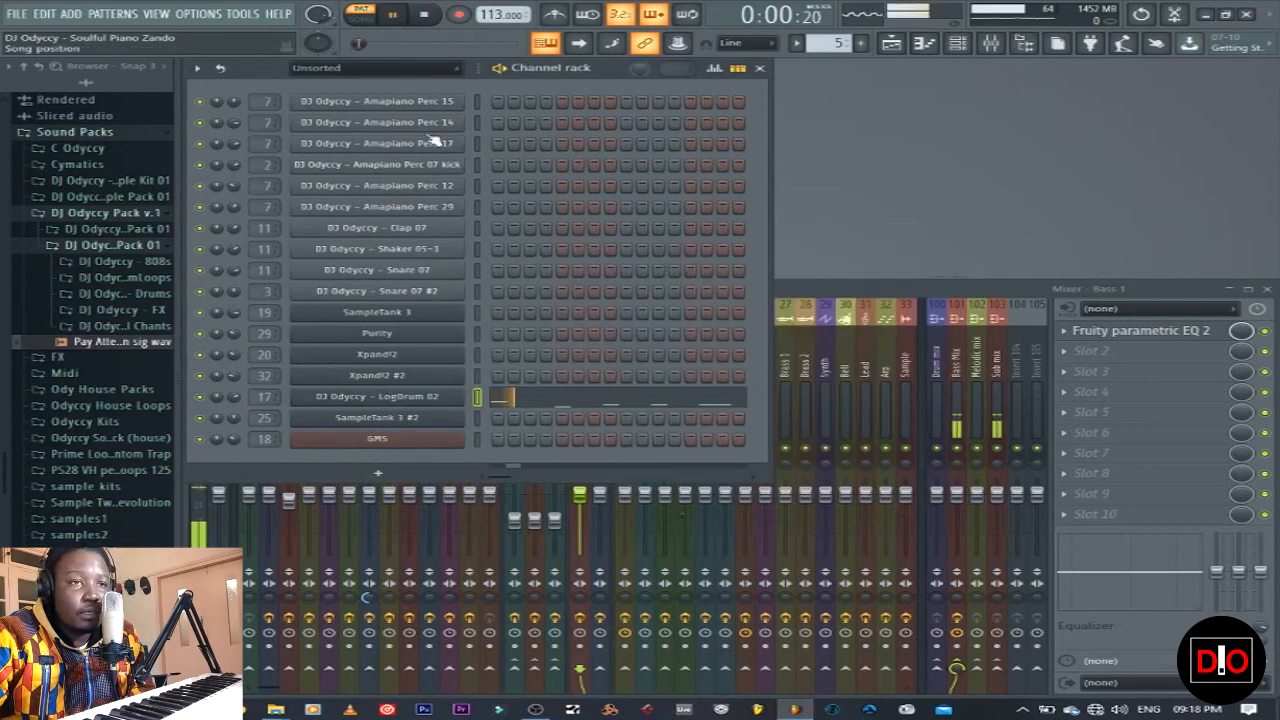
left_click(600, 399)
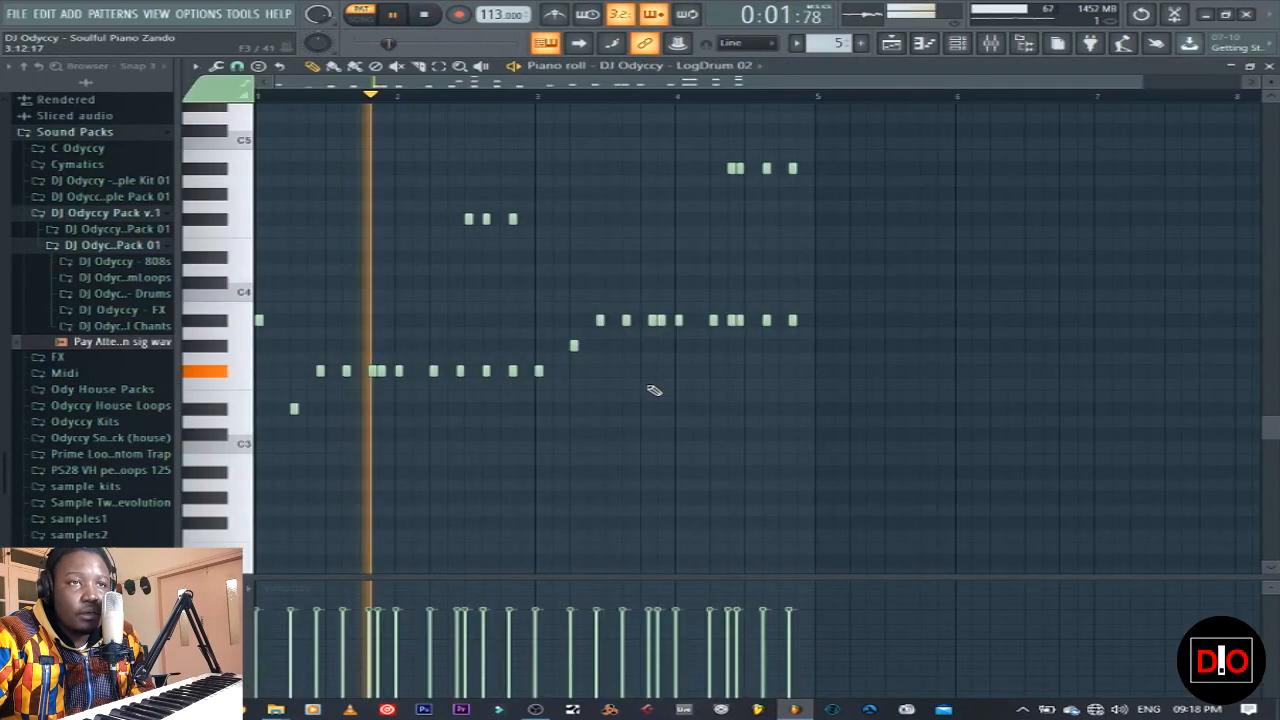
scroll(850, 430, "up", 2)
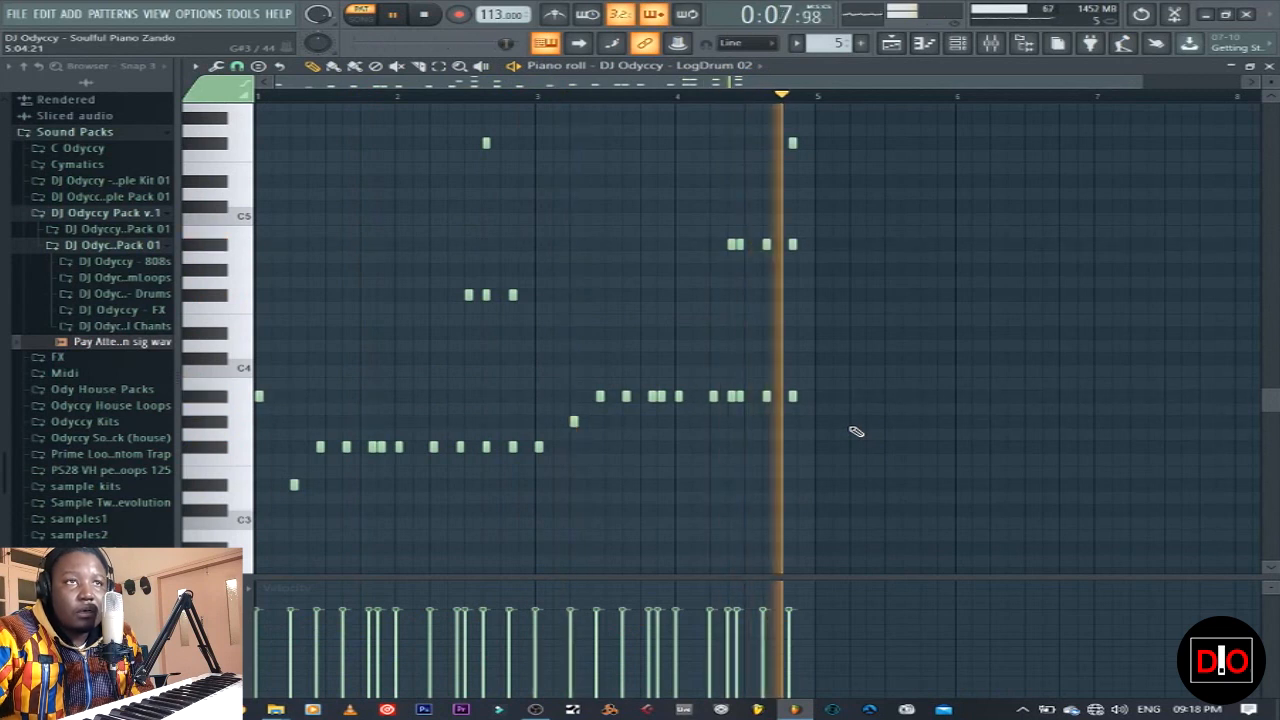
left_click(424, 14)
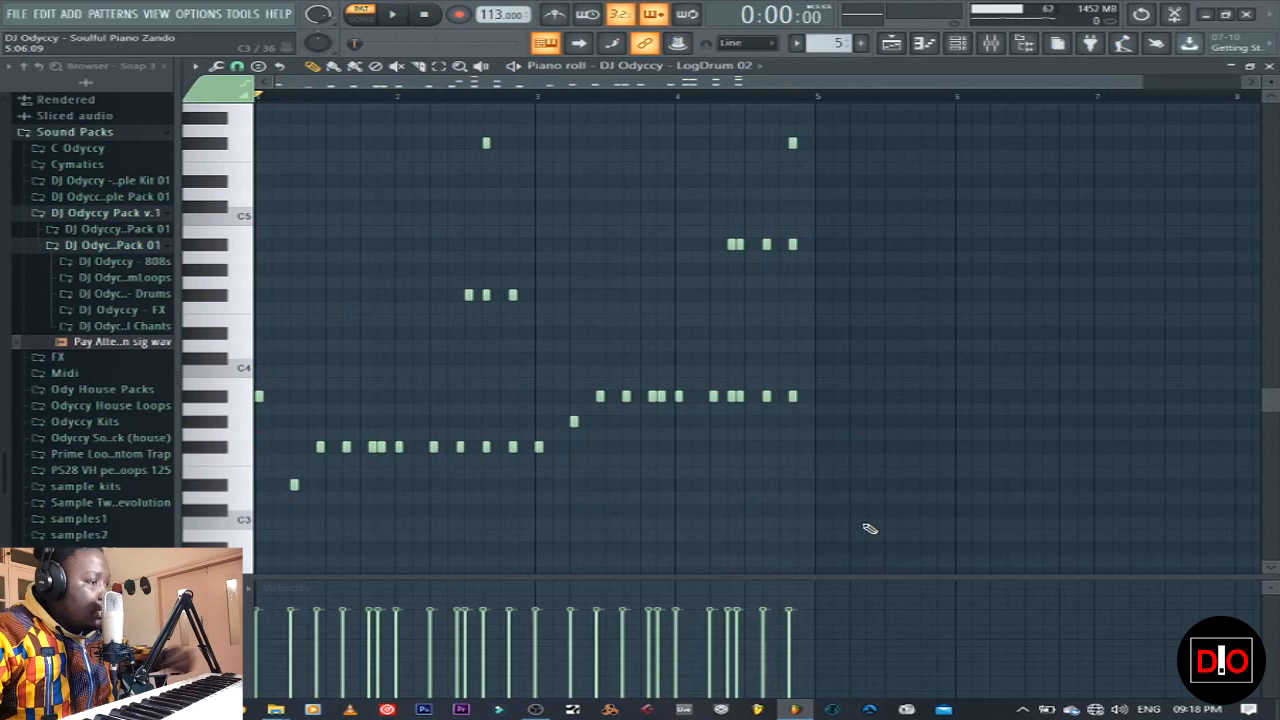
Step: Highlight the low root notes of the LogDrum 02 line, then the stacked octave notes in the second bar
left_click_drag(862, 528, 134, 389)
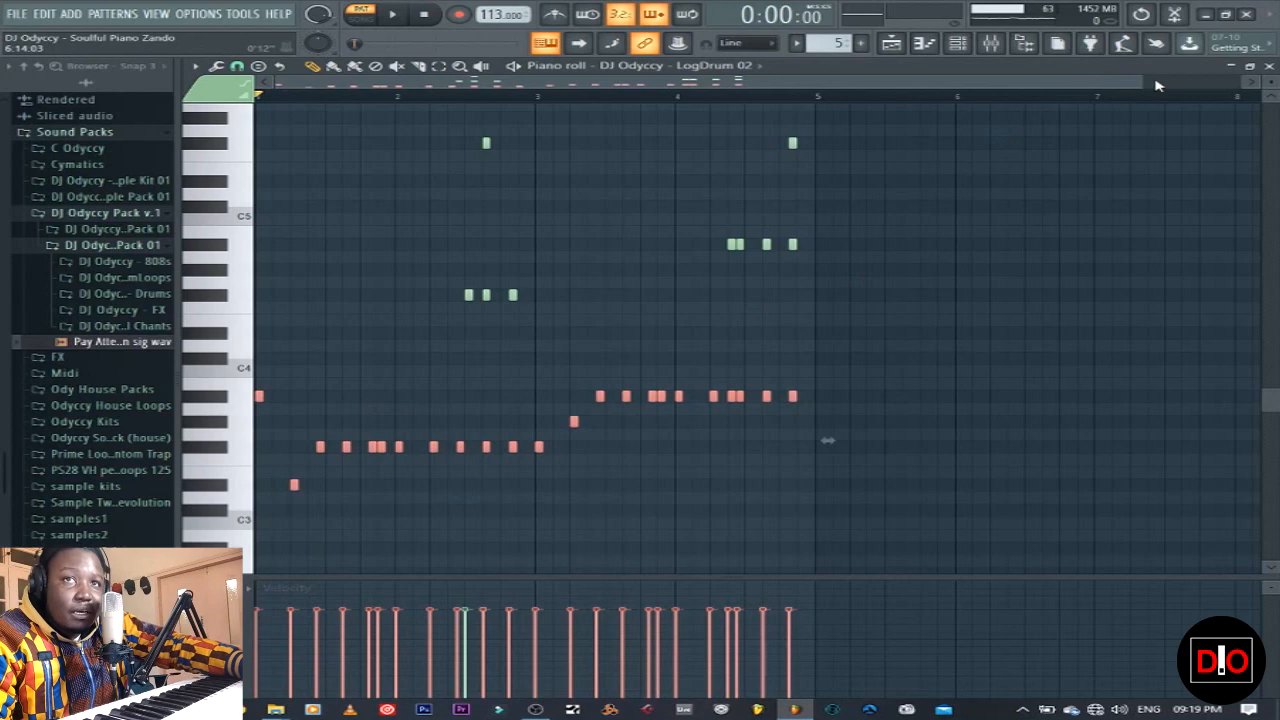
left_click_drag(1144, 84, 630, 88)
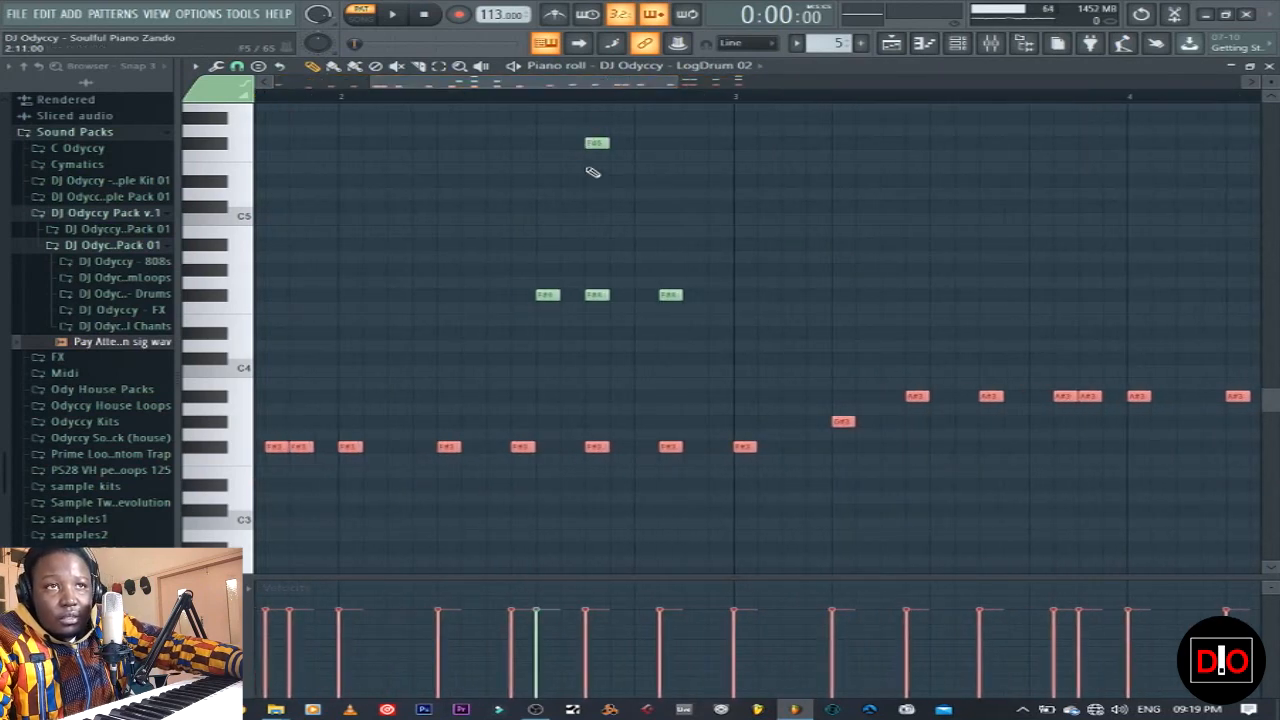
left_click_drag(592, 113, 605, 535)
scroll(771, 212, "up", 3)
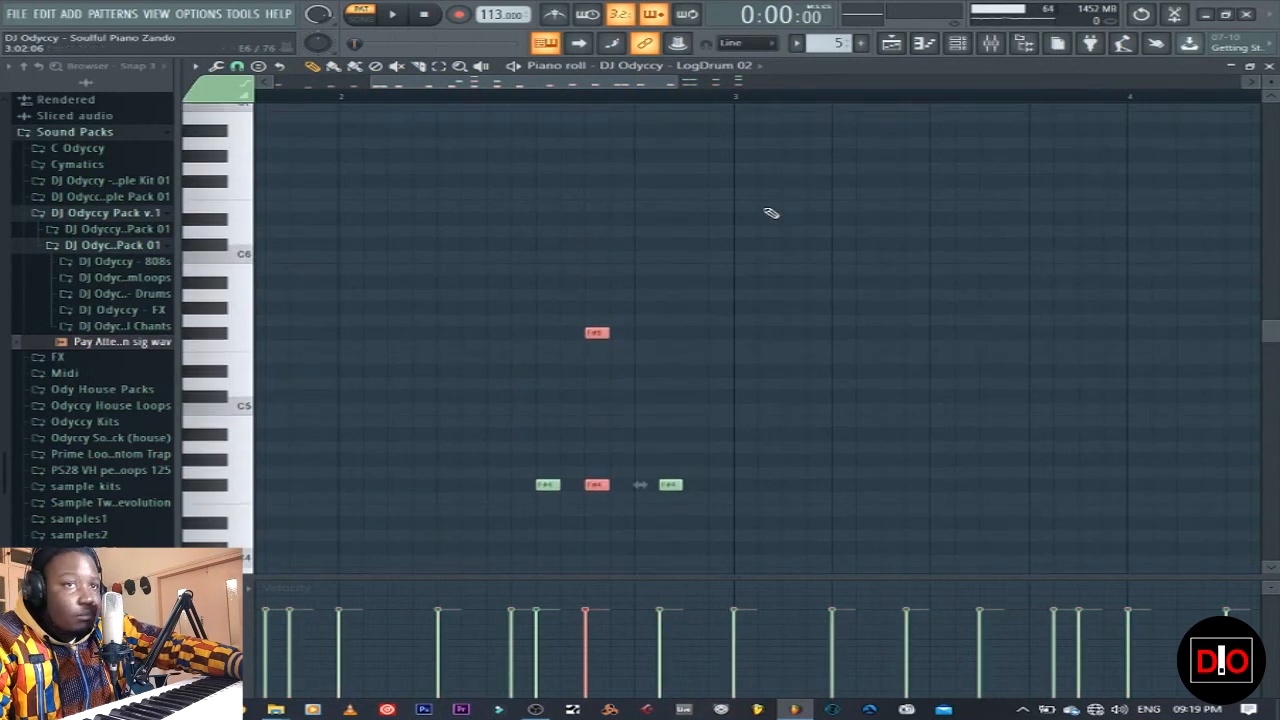
scroll(770, 212, "down", 4)
left_click_drag(533, 228, 540, 464)
left_click_drag(667, 201, 667, 430)
Step: Highlight the stacked octave notes in the fourth bar of the LogDrum 02 line and close the piano roll
left_click_drag(616, 86, 838, 88)
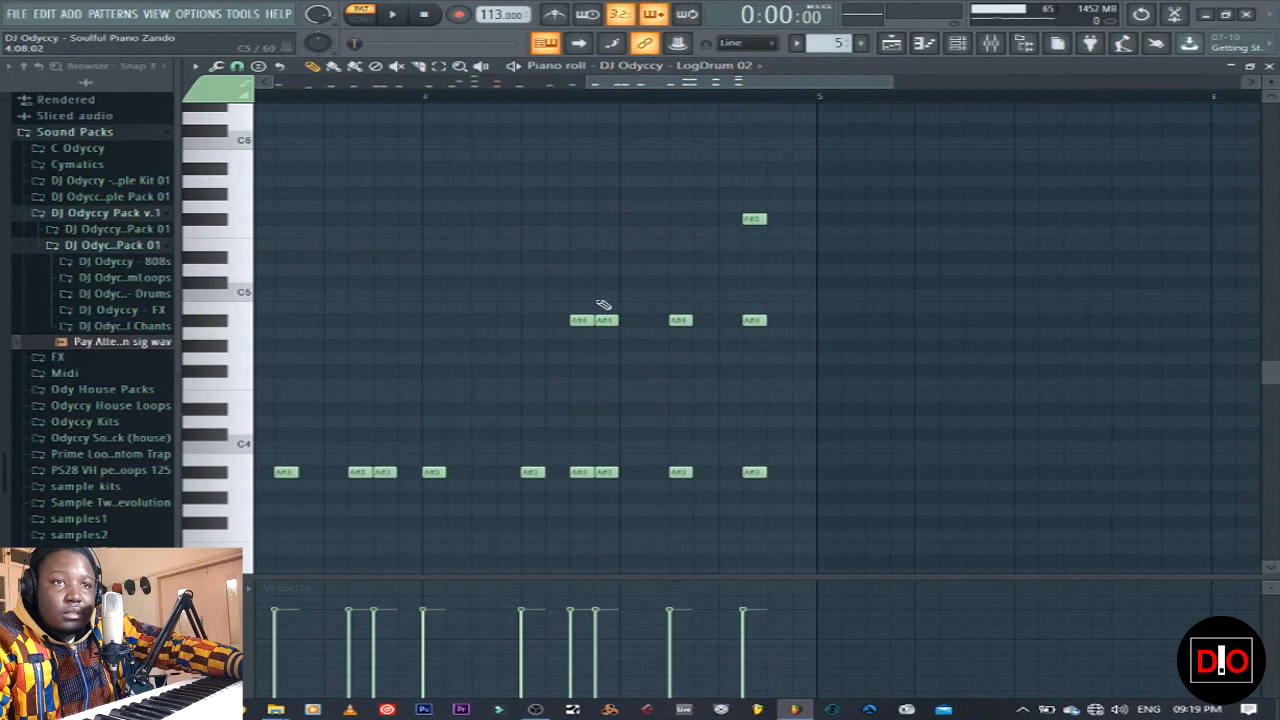
left_click_drag(571, 277, 625, 544)
left_click_drag(749, 176, 762, 526)
left_click_drag(687, 190, 652, 558)
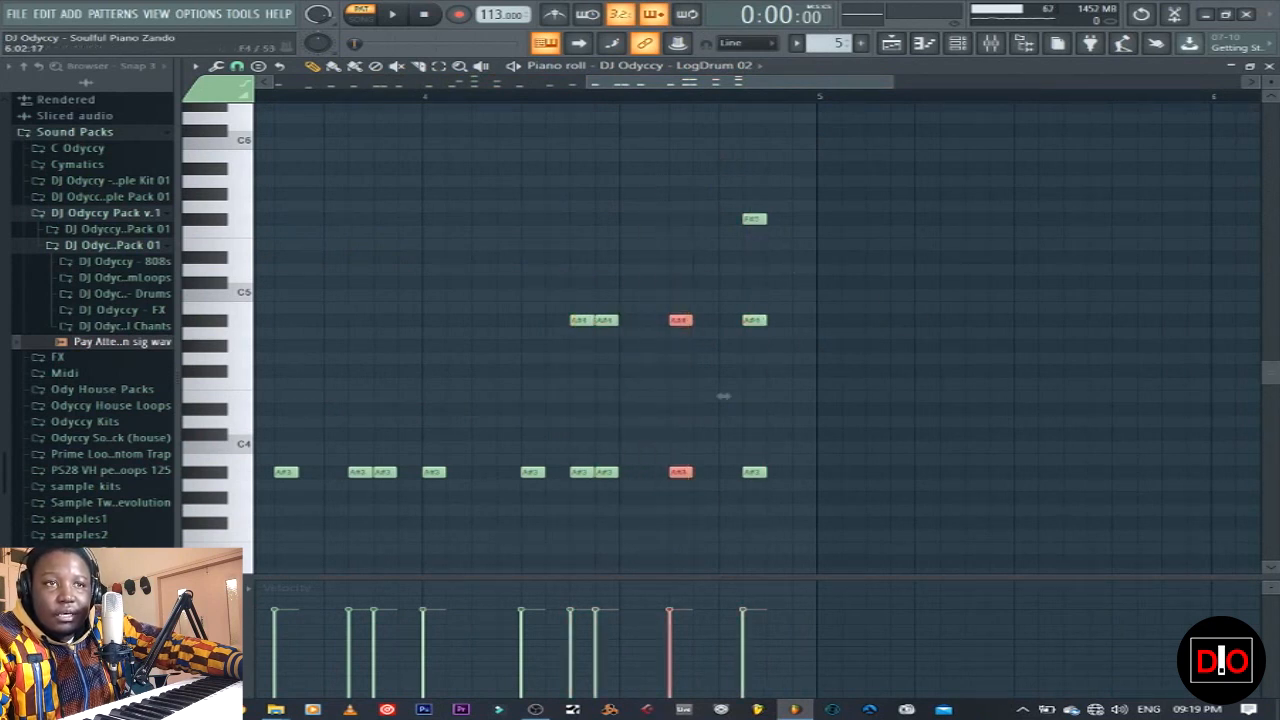
left_click(1268, 65)
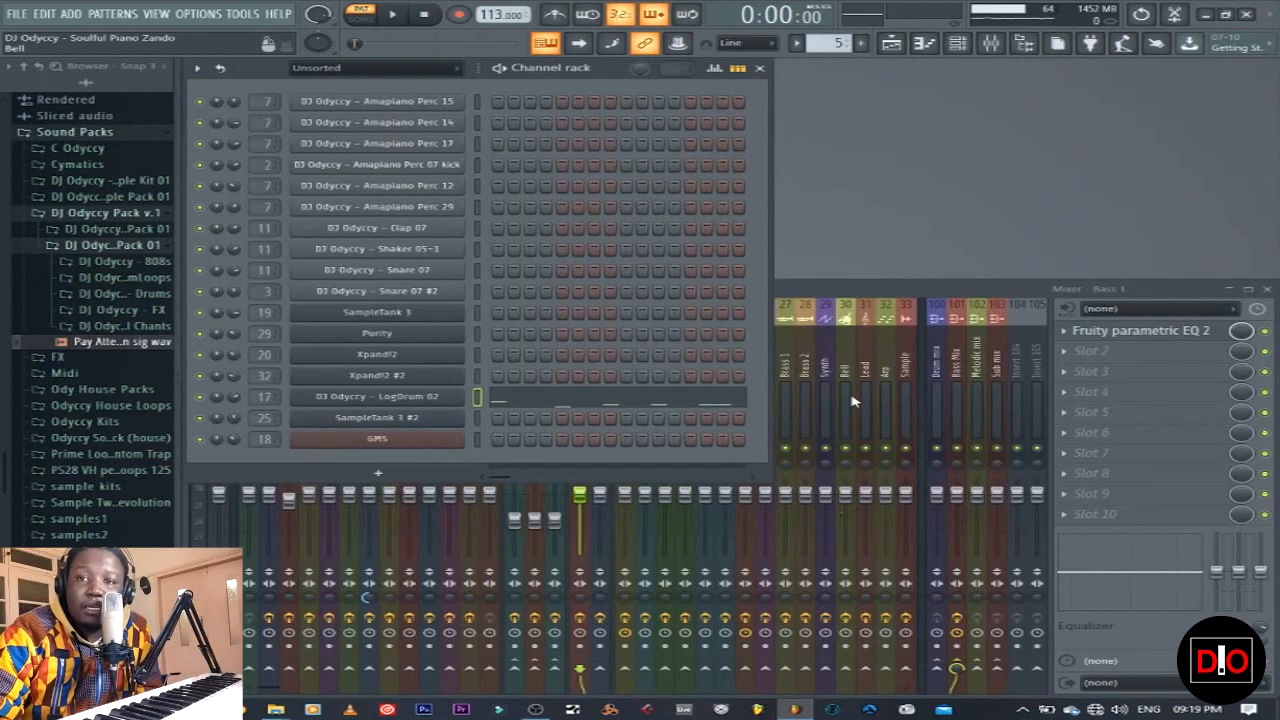
Step: Play the SampleTank 3 chords of pattern 6 in the piano roll and view the instrument loaded in the plugin
key("KP_Add")
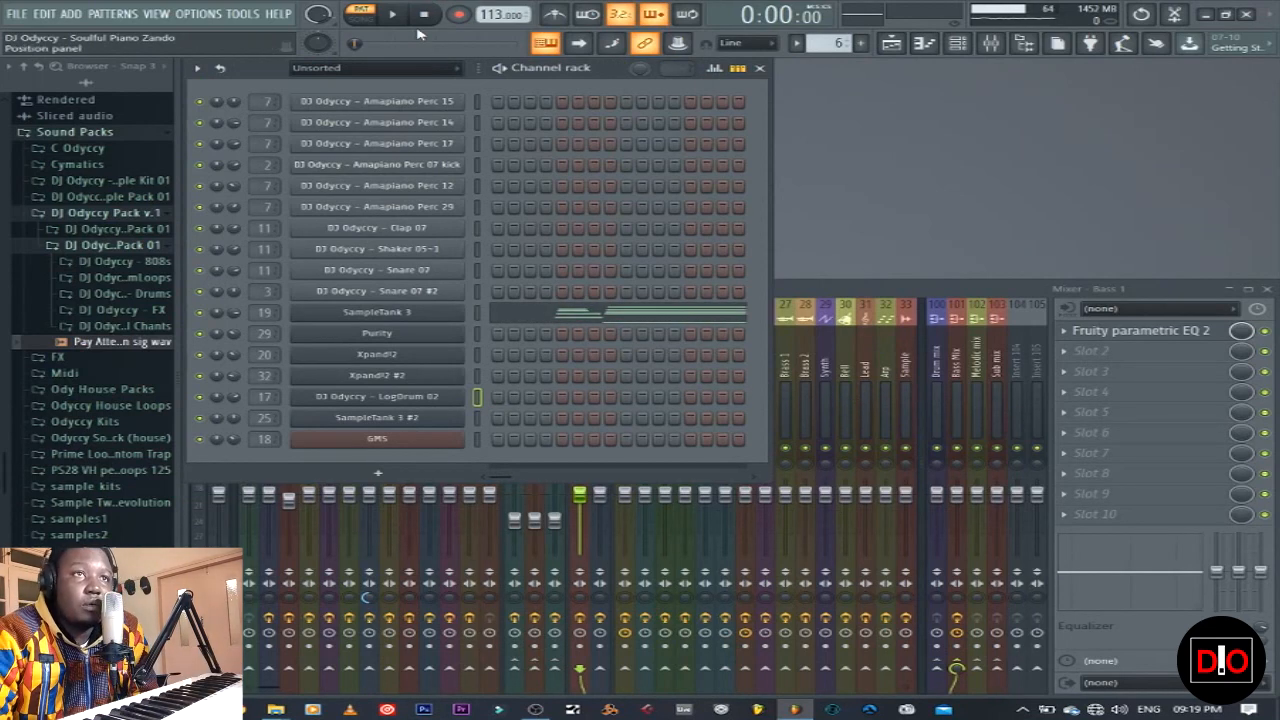
left_click(405, 18)
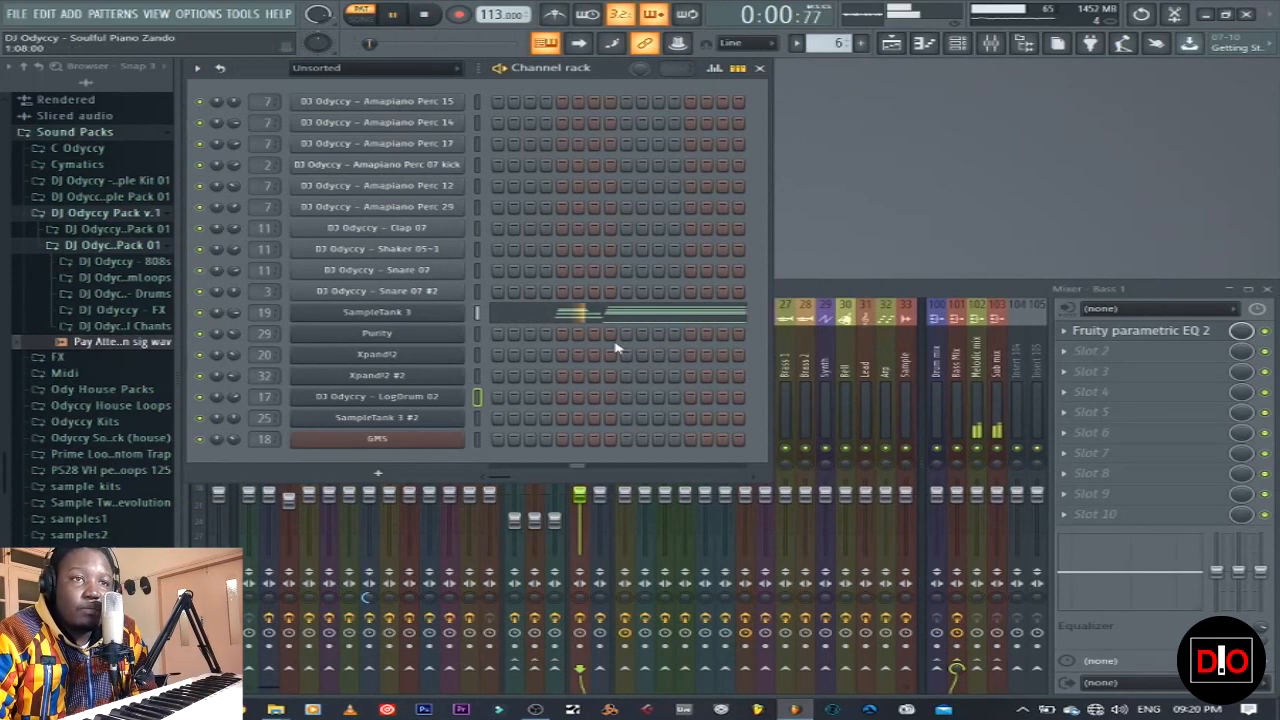
left_click(545, 315)
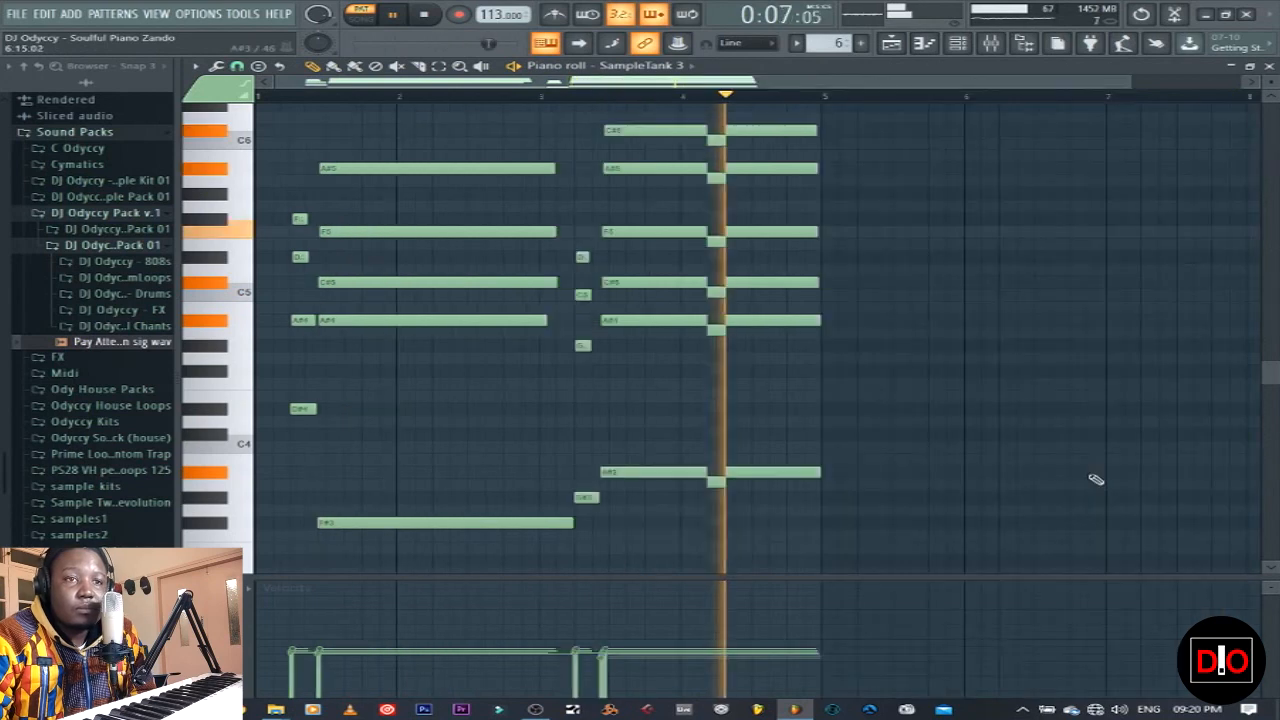
scroll(1096, 479, "up", 4)
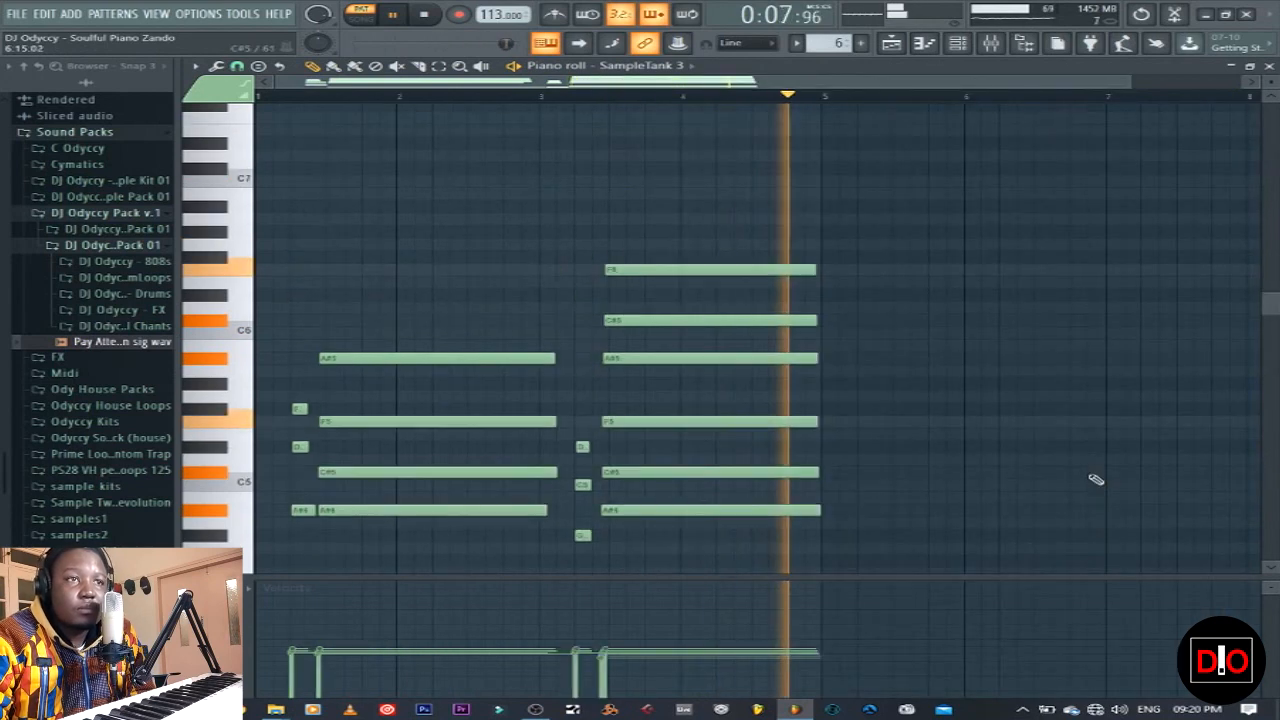
scroll(1096, 479, "down", 6)
key("space")
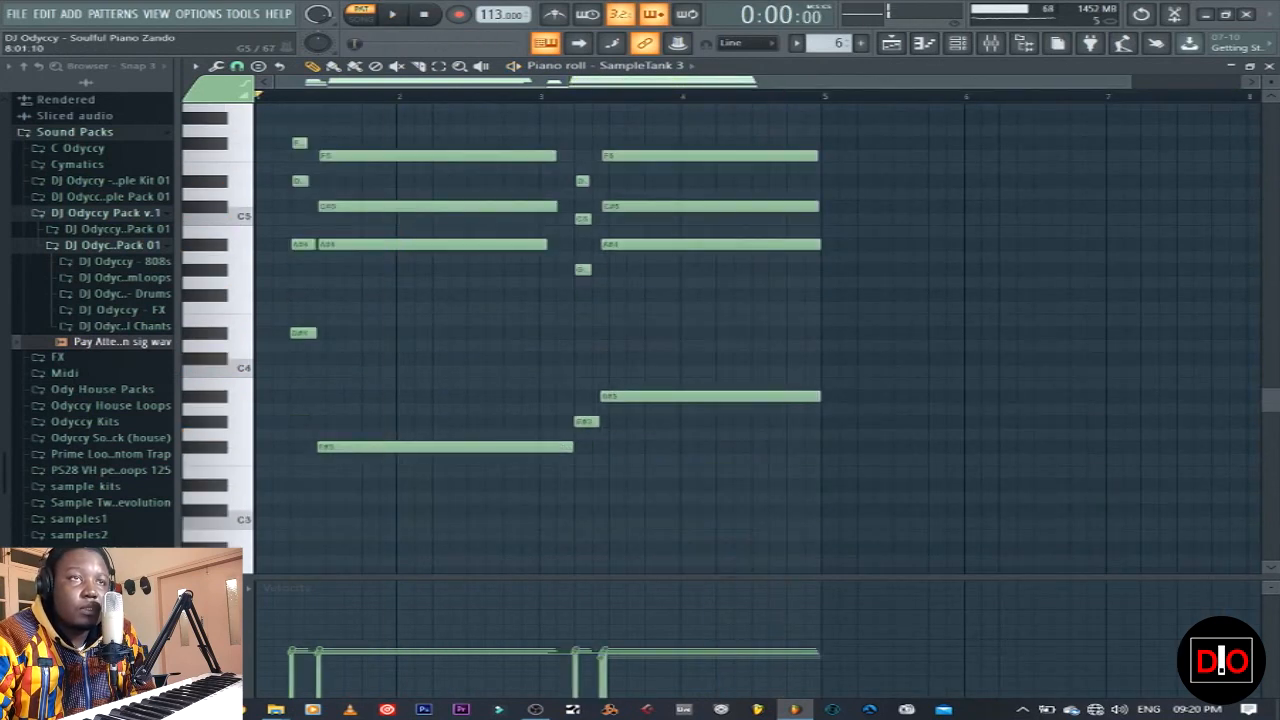
left_click(1269, 66)
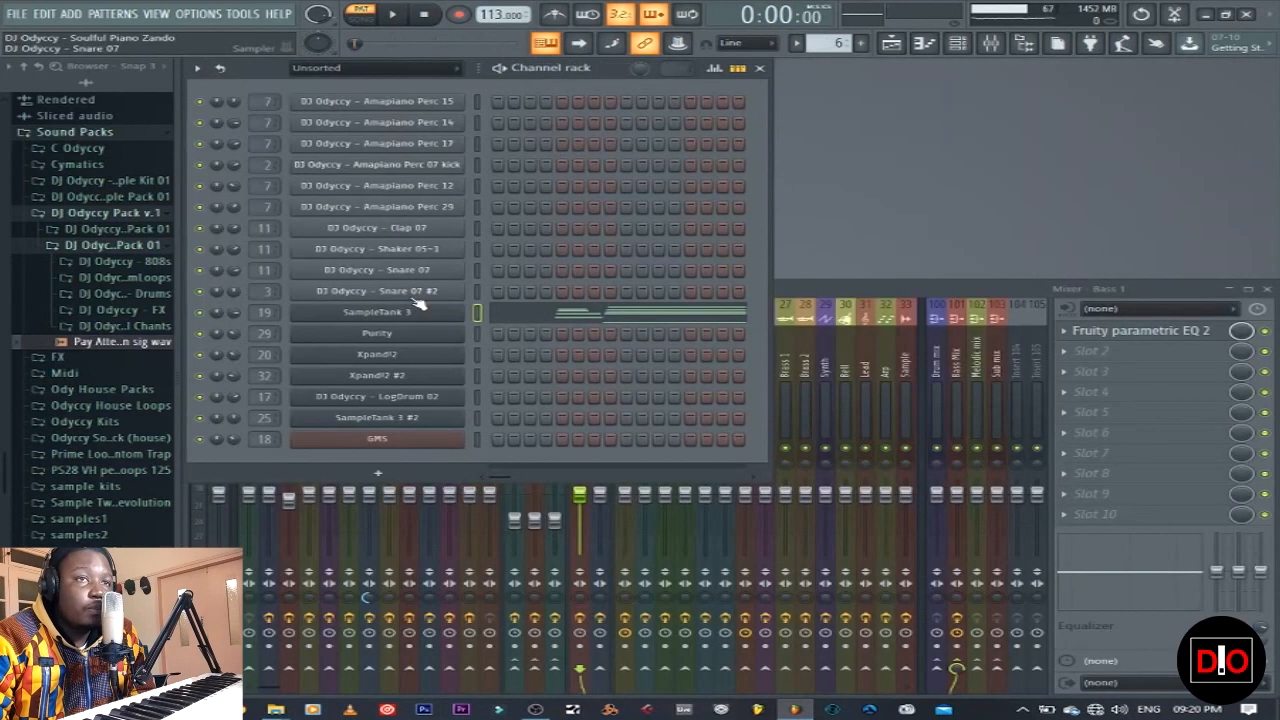
left_click(366, 315)
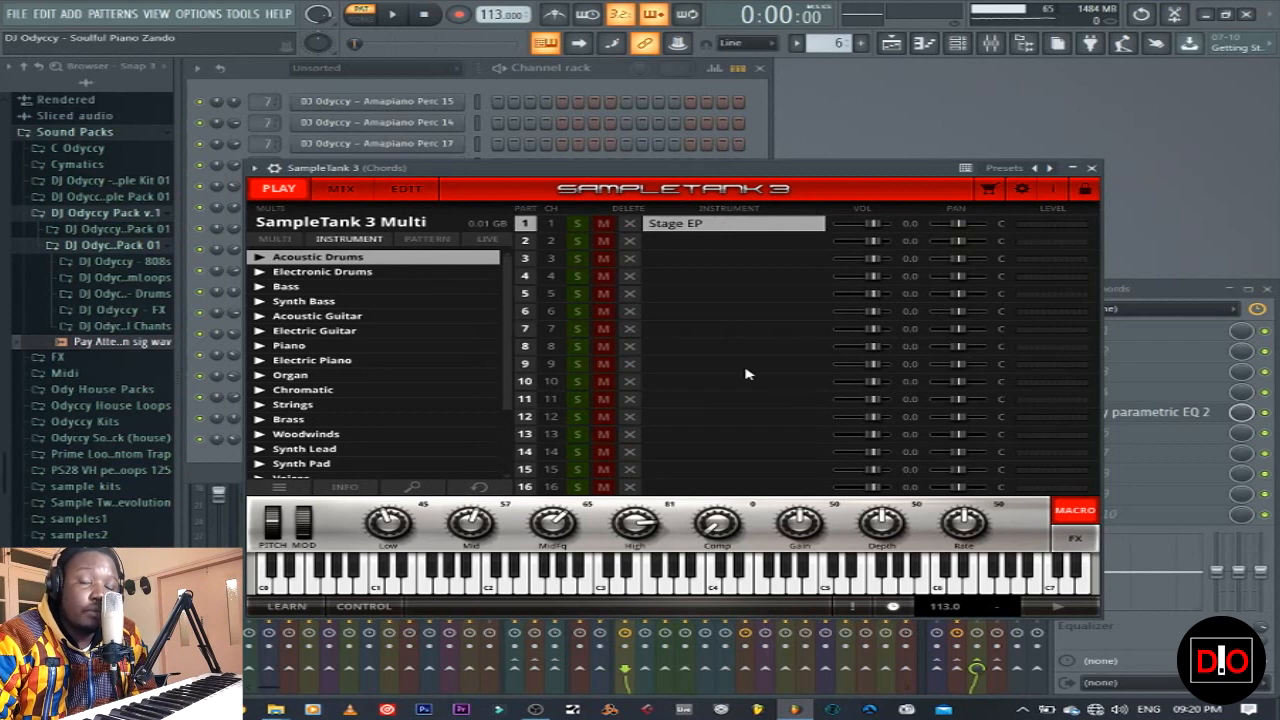
left_click(1092, 167)
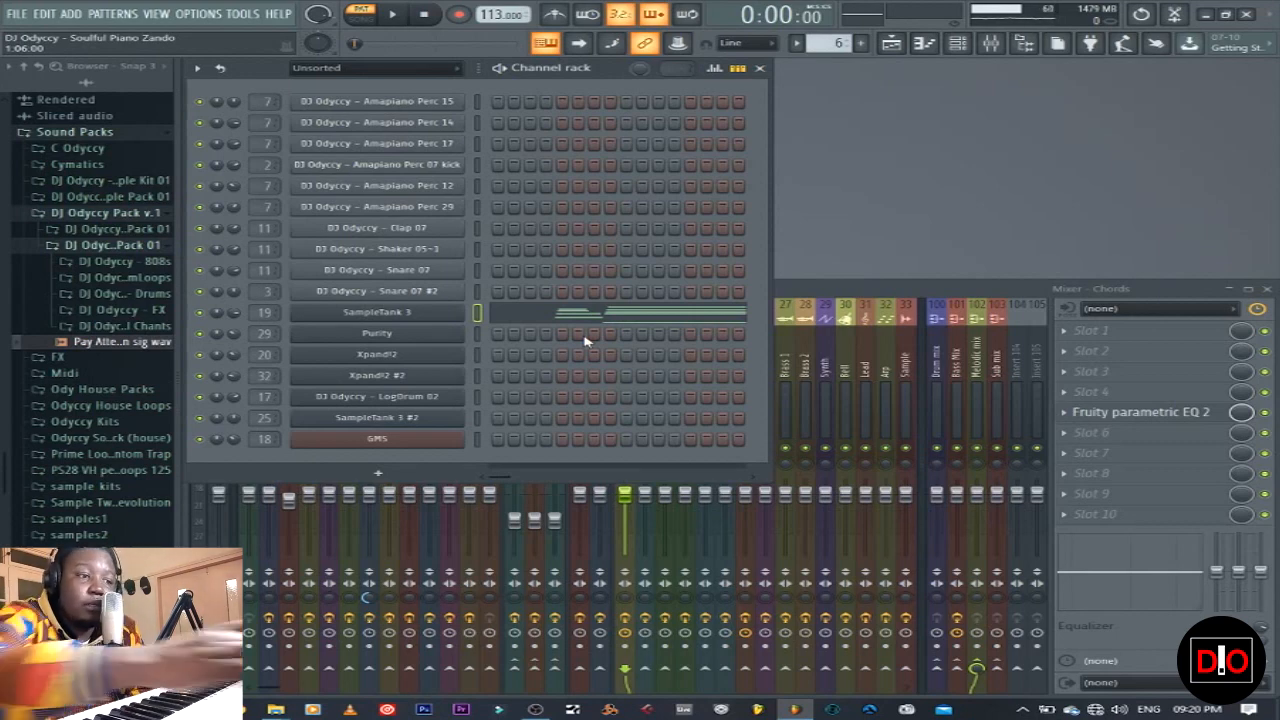
Step: Switch to pattern 7, open the Purity notes in the piano roll and play them briefly
key("KP_Add")
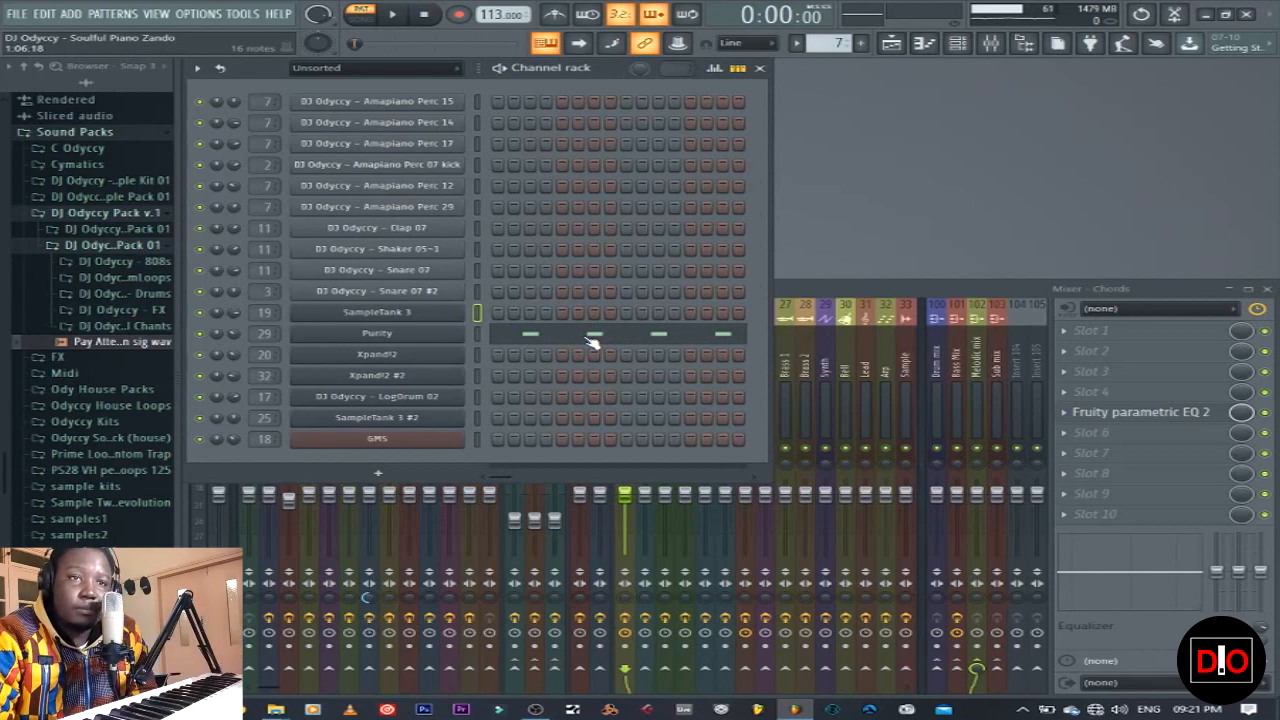
left_click(478, 333)
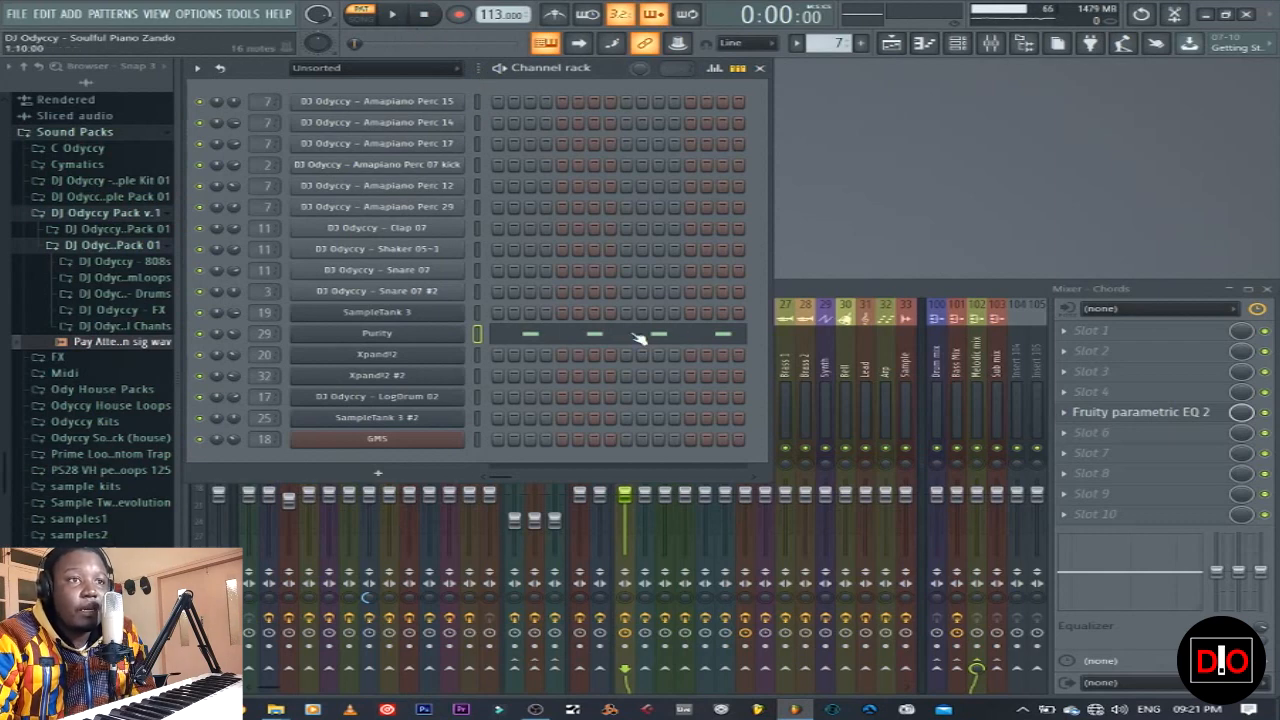
left_click(575, 337)
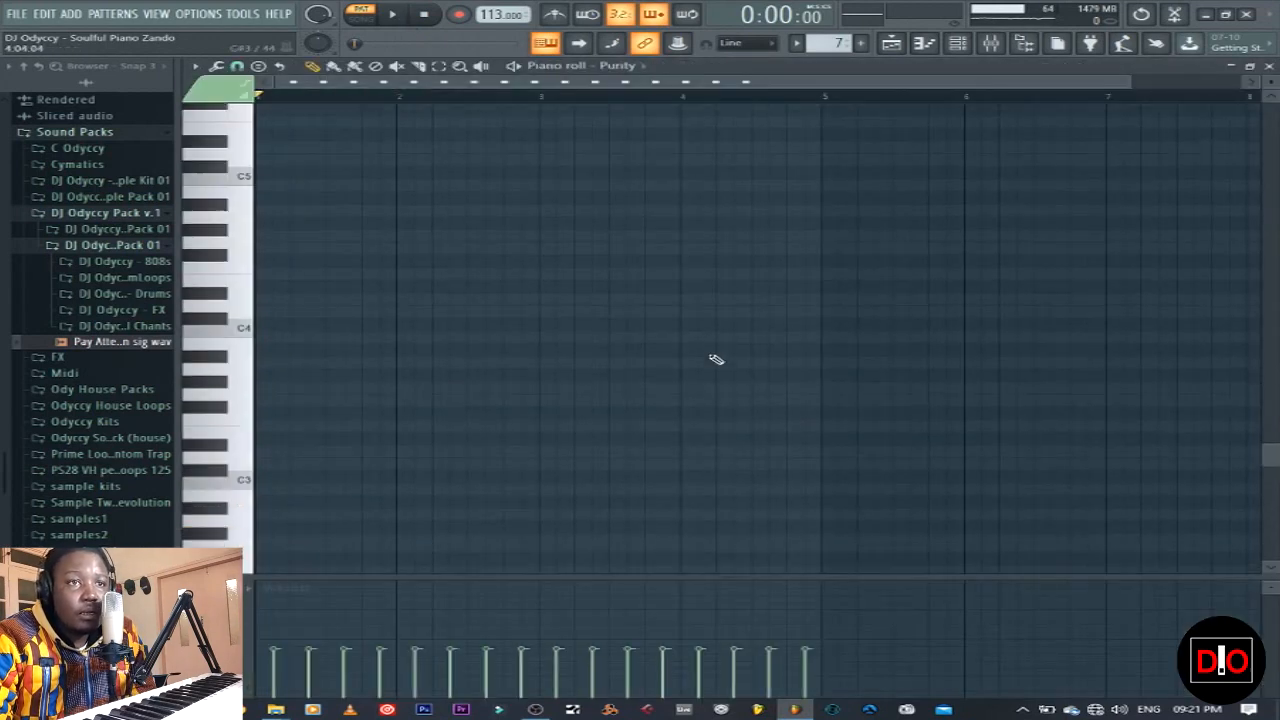
key("space")
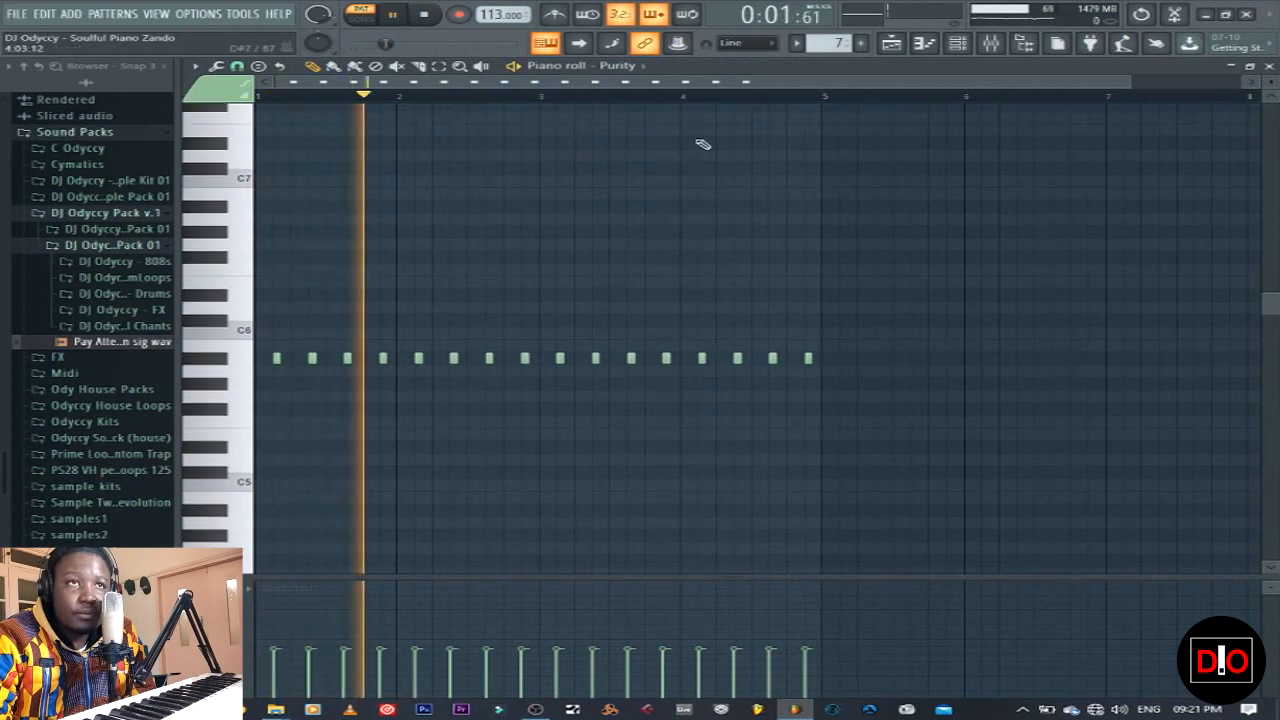
left_click(428, 17)
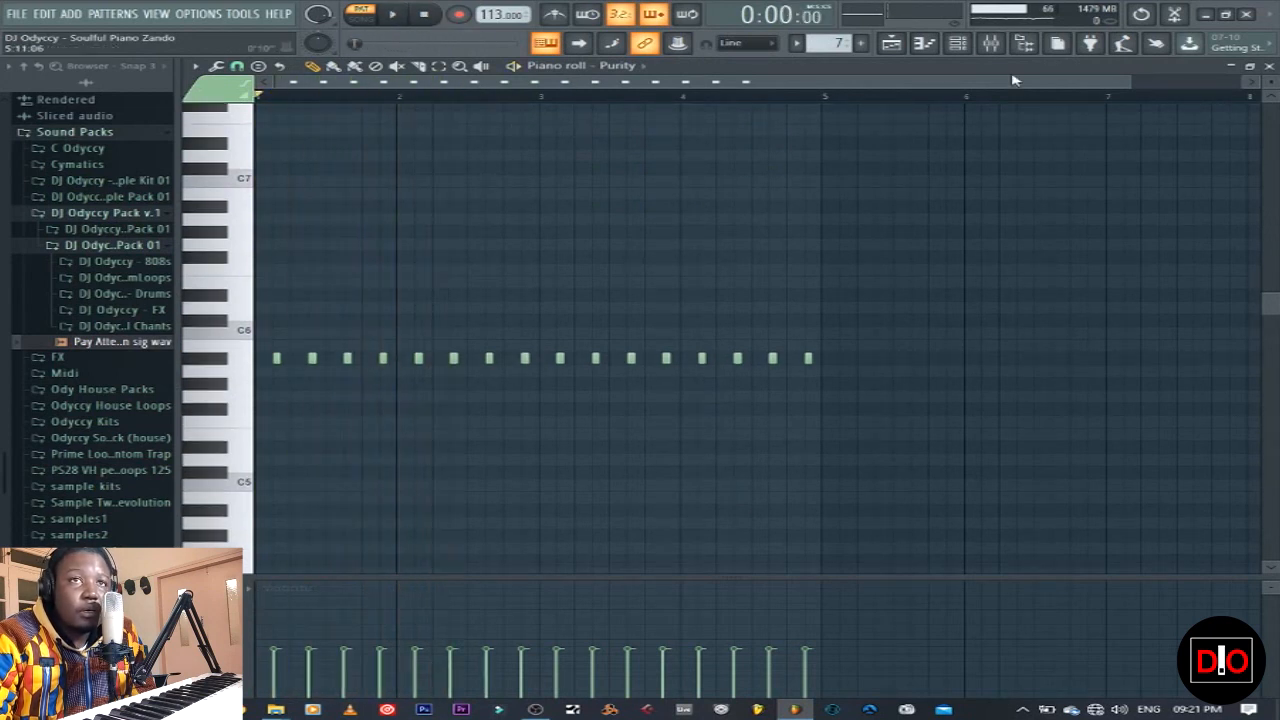
Step: Play pattern 7 with the mixer open to trace the Purity channel's routing, and select the Synth track
left_click(990, 43)
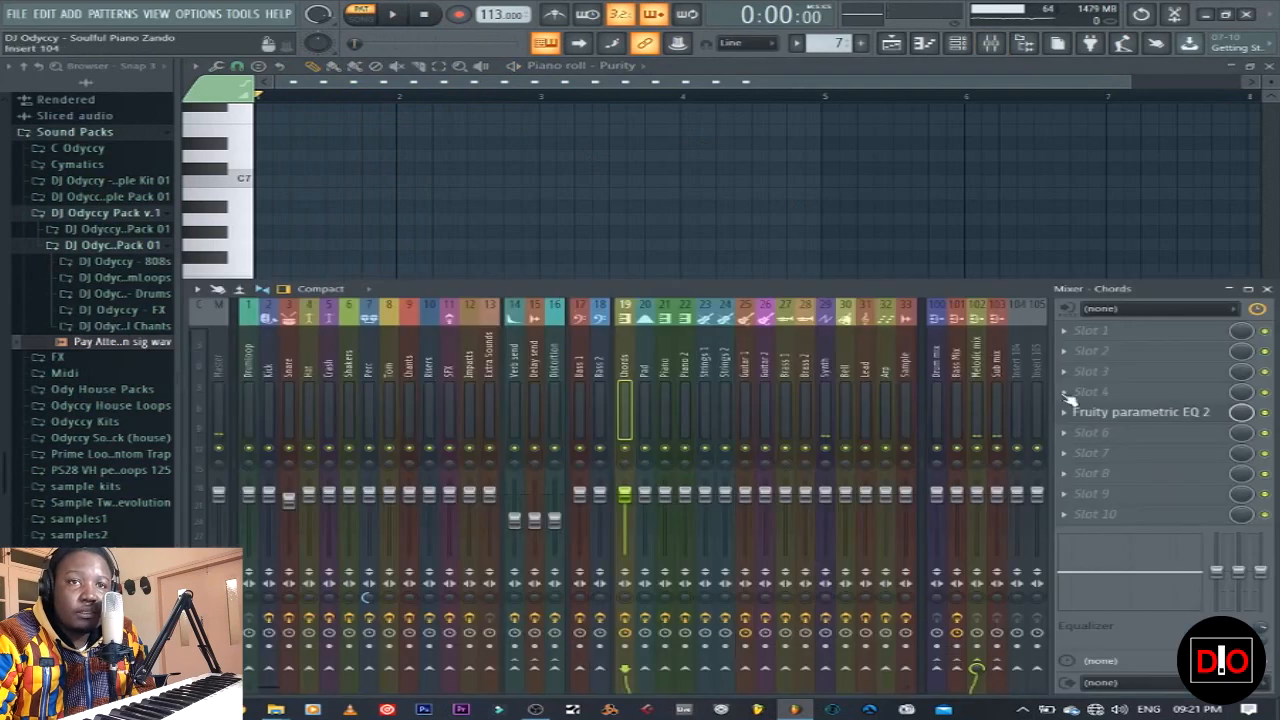
left_click(977, 398)
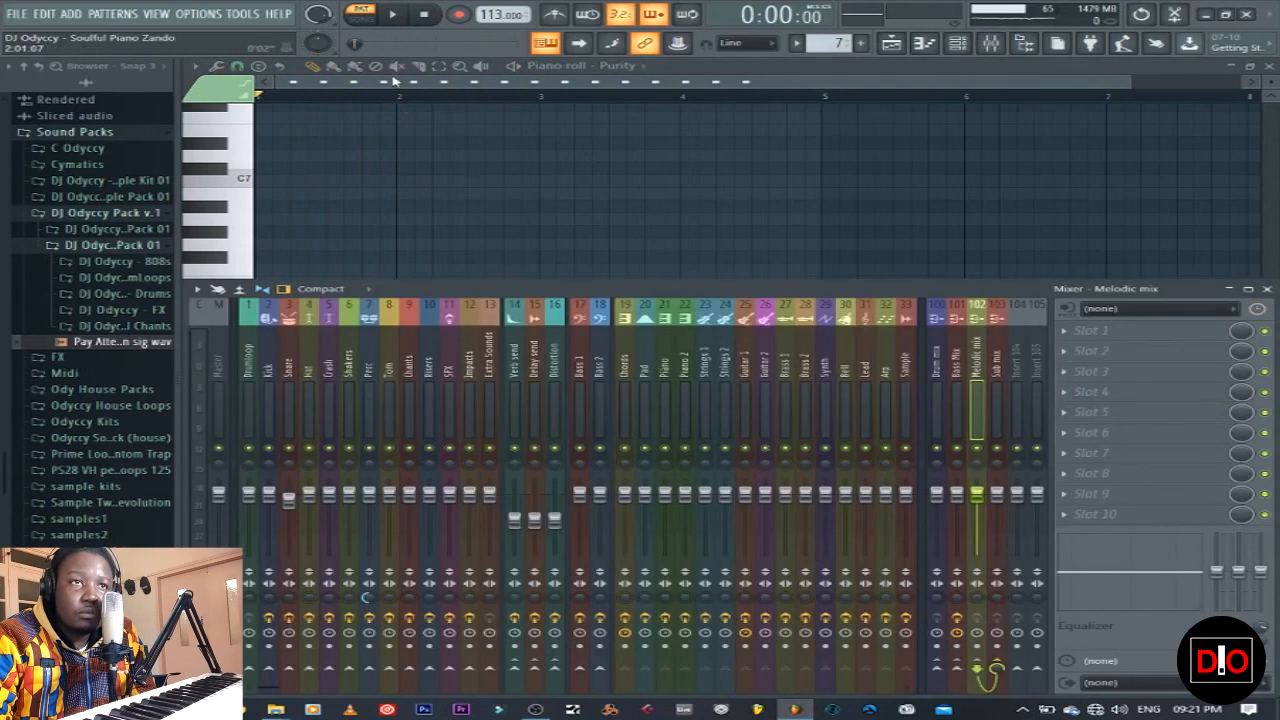
key("space")
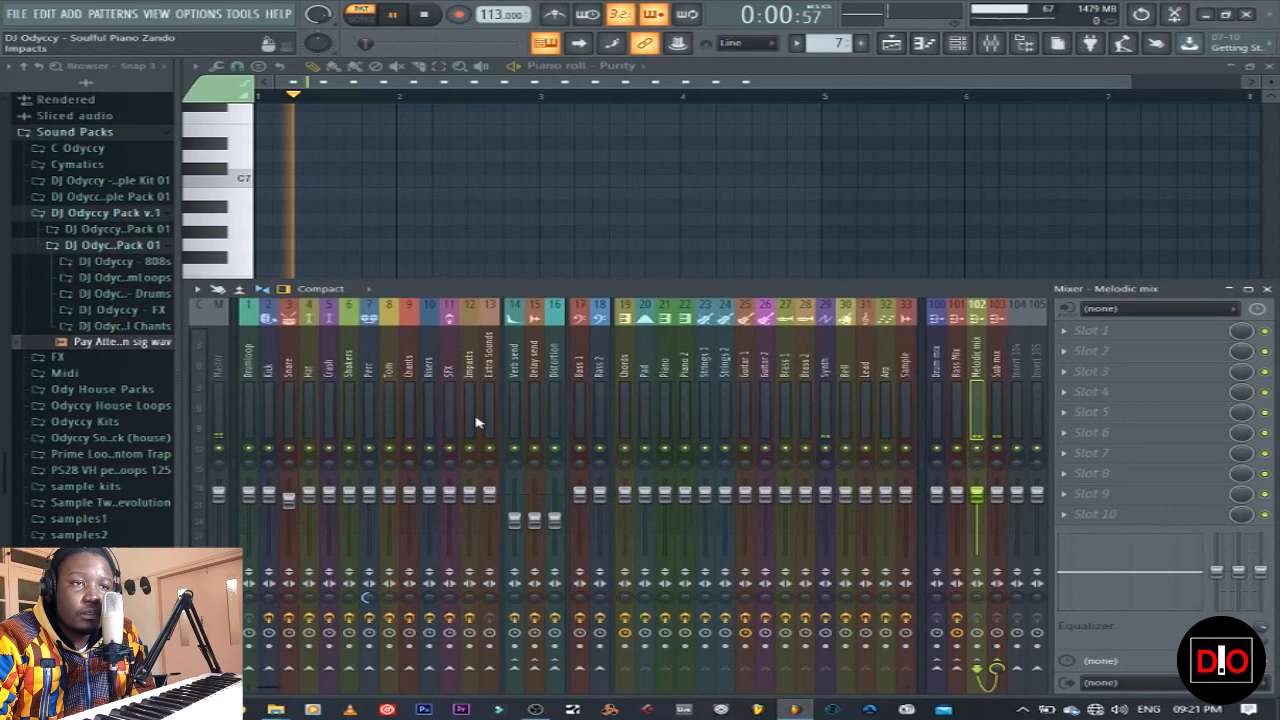
left_click_drag(269, 687, 382, 687)
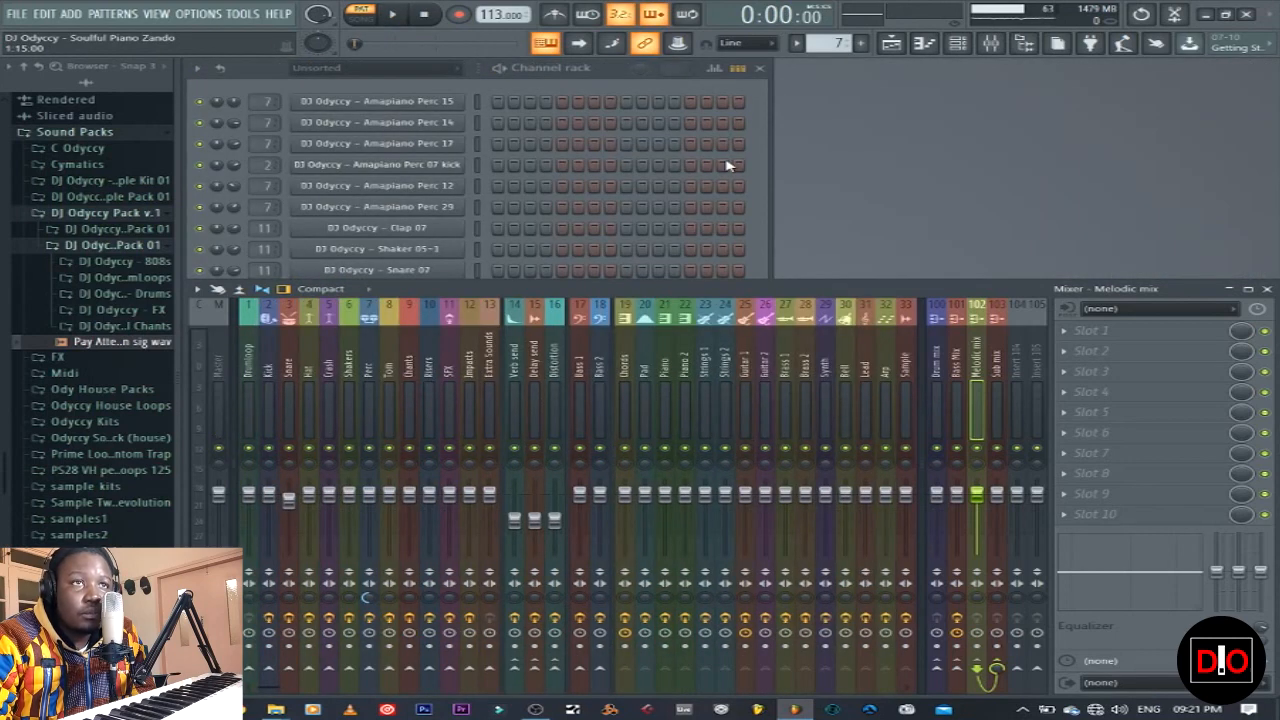
key("space")
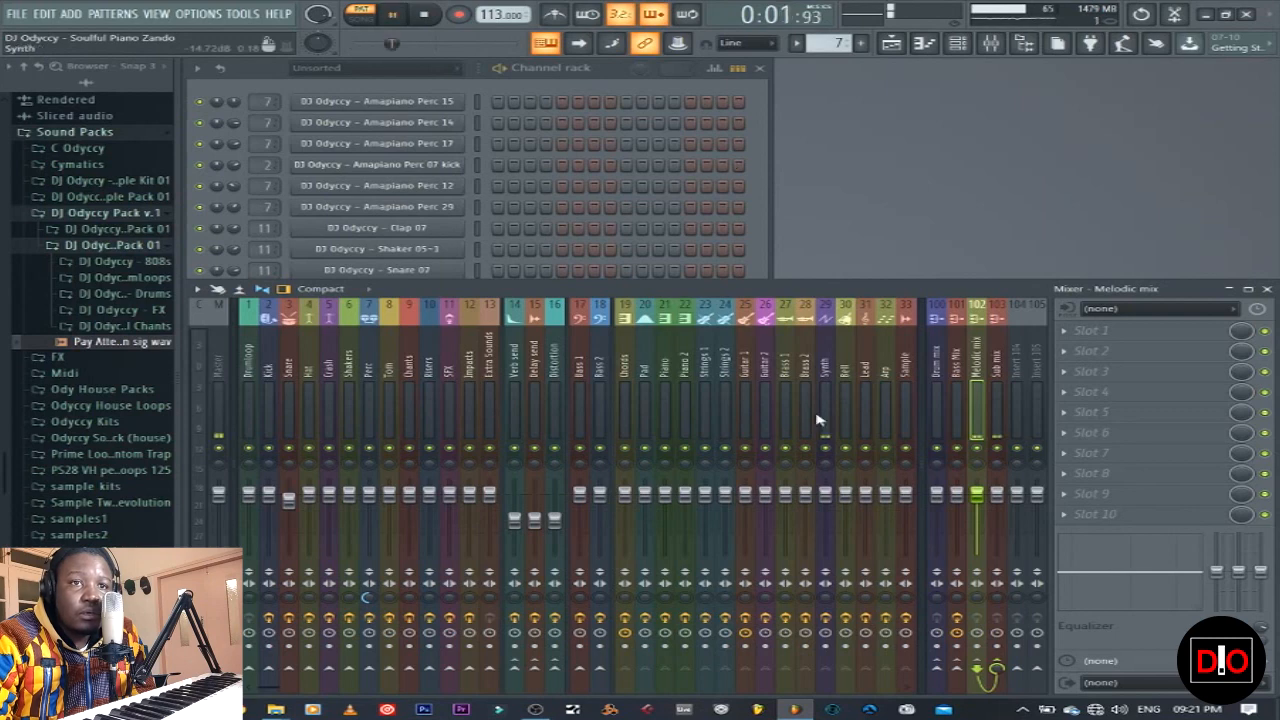
left_click(826, 406)
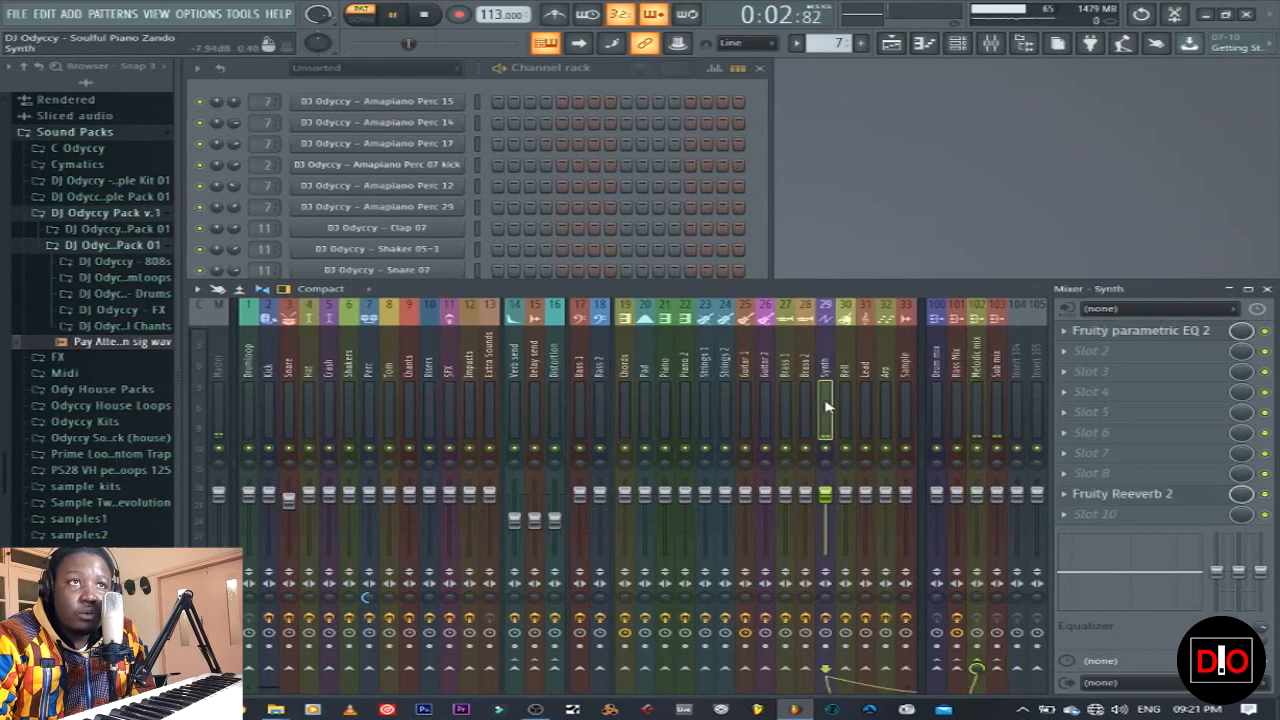
key("space")
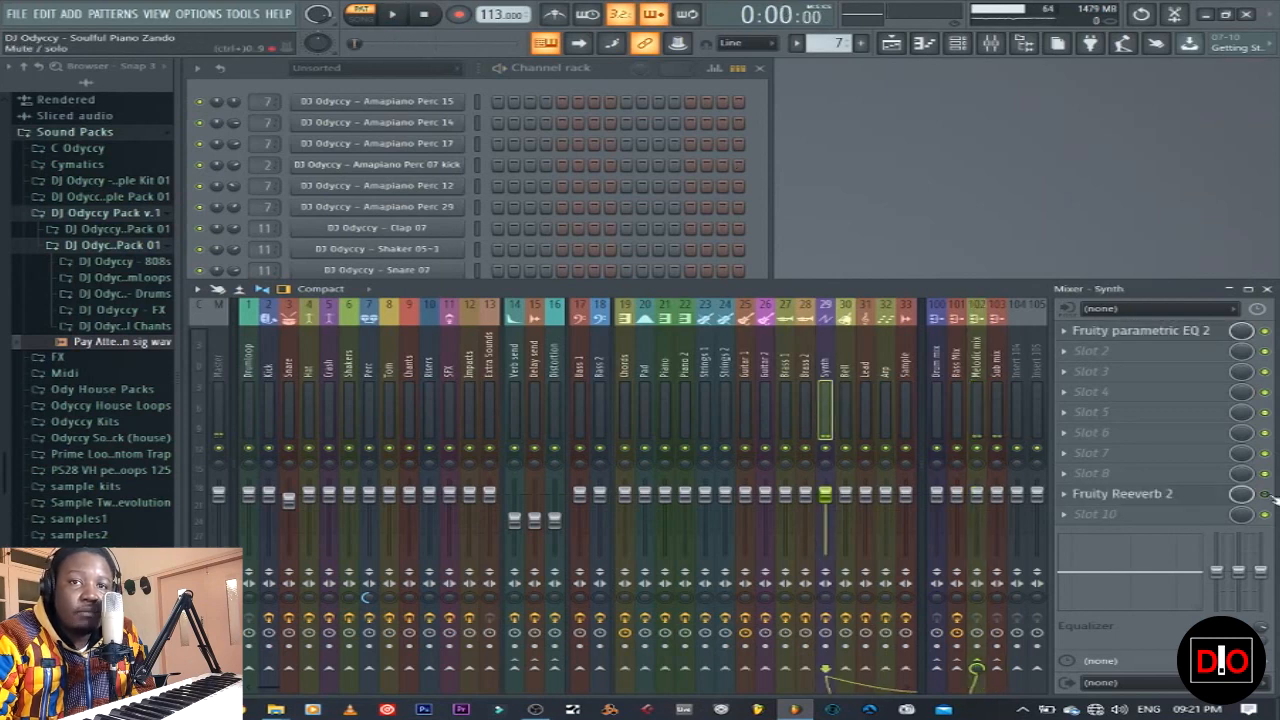
Step: Audition the Synth track with Fruity Reeverb 2 bypassed, leaving the effect enabled when done
left_click(1265, 494)
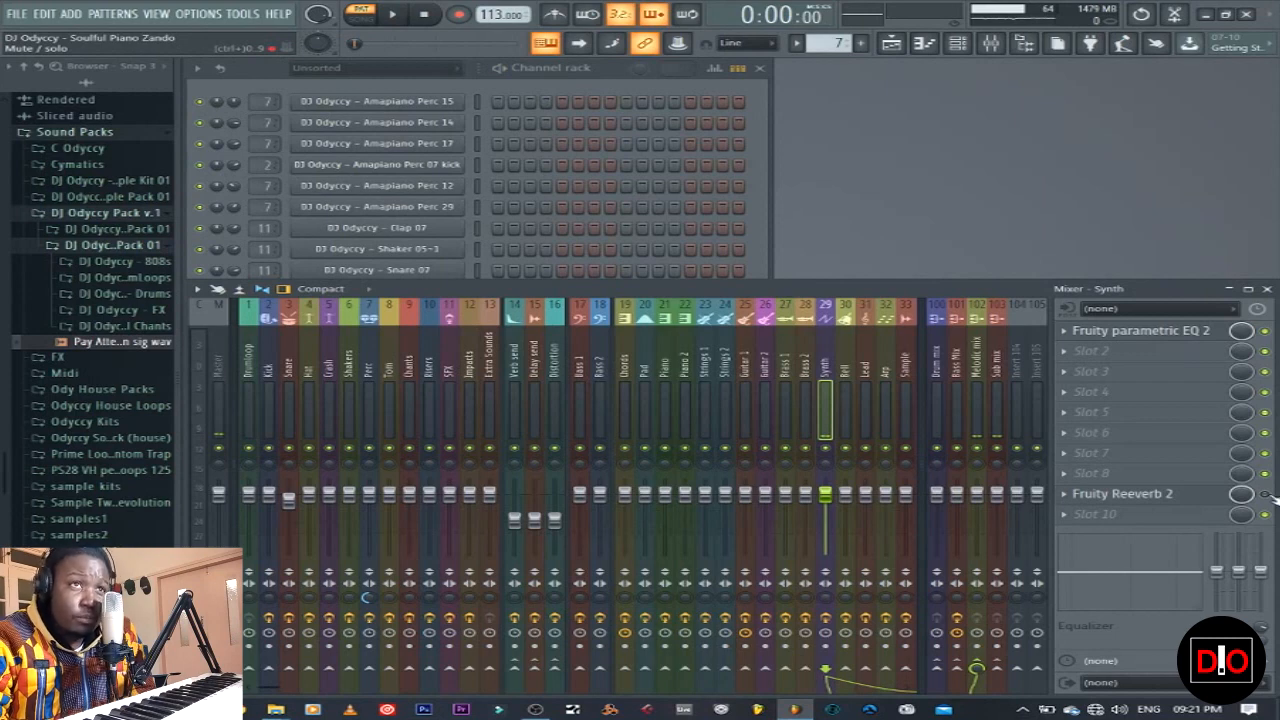
key("space")
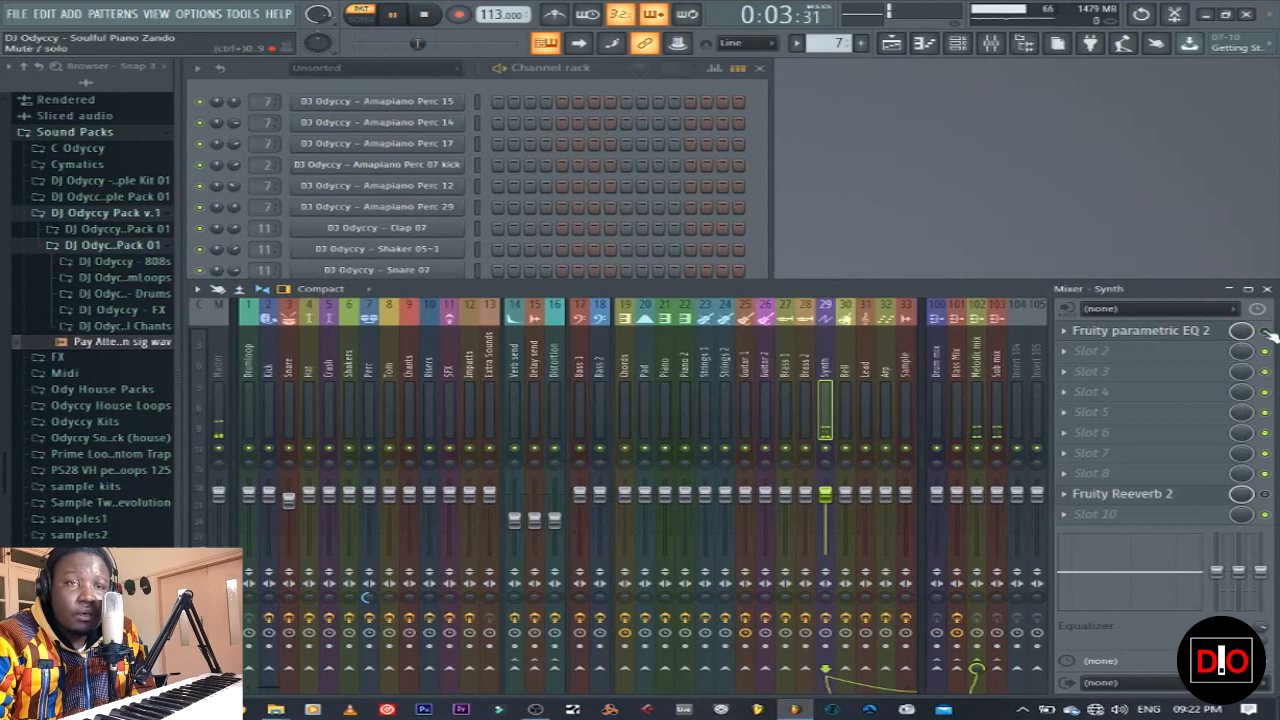
key("space")
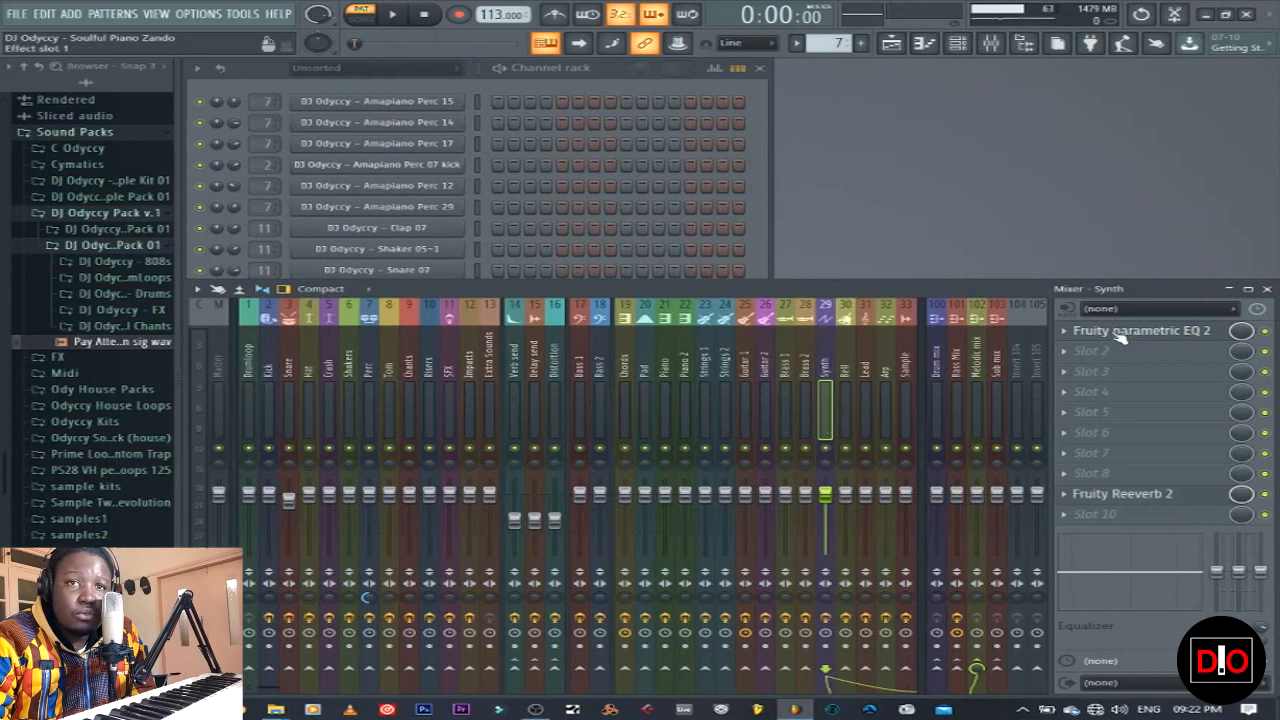
Step: Adjust the band 7 low-pass frequency to about 397 Hz in the Synth track's Fruity parametric EQ 2 during playback
left_click(1120, 336)
left_click(404, 15)
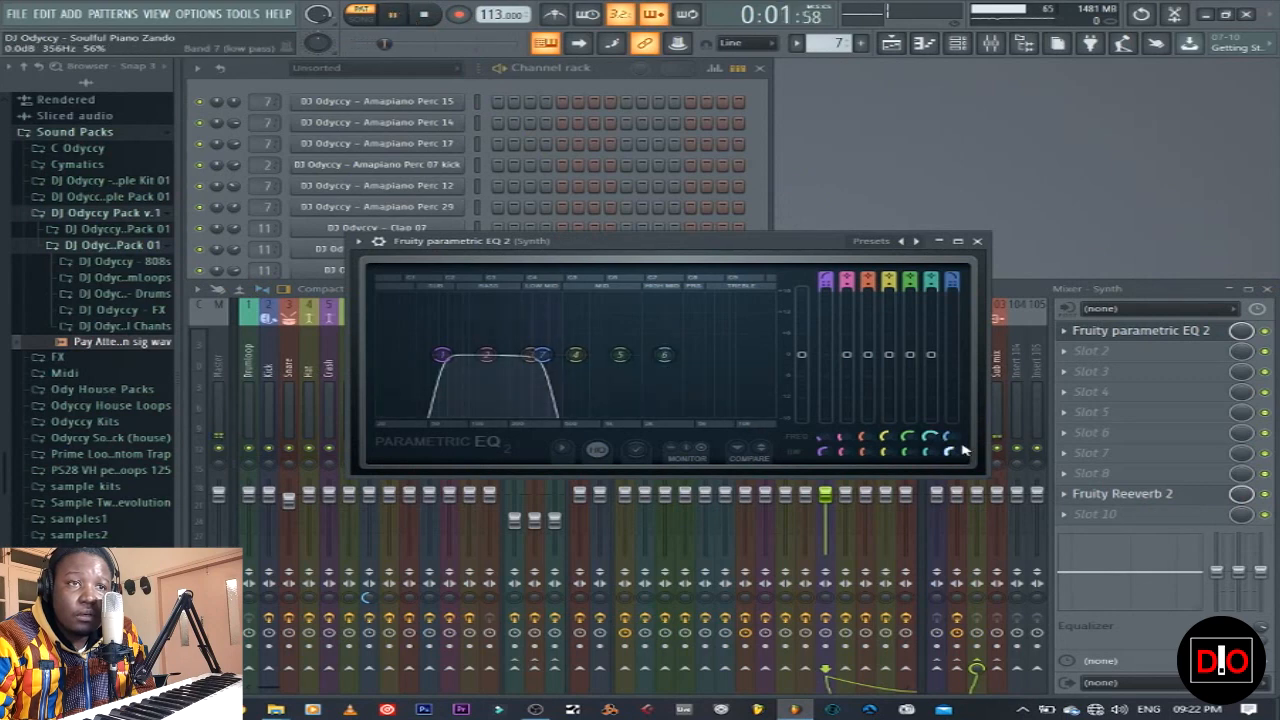
mouse_move(949, 439)
left_mouse_down()
mouse_move(949, 420)
mouse_move(949, 444)
mouse_move(949, 433)
left_mouse_up()
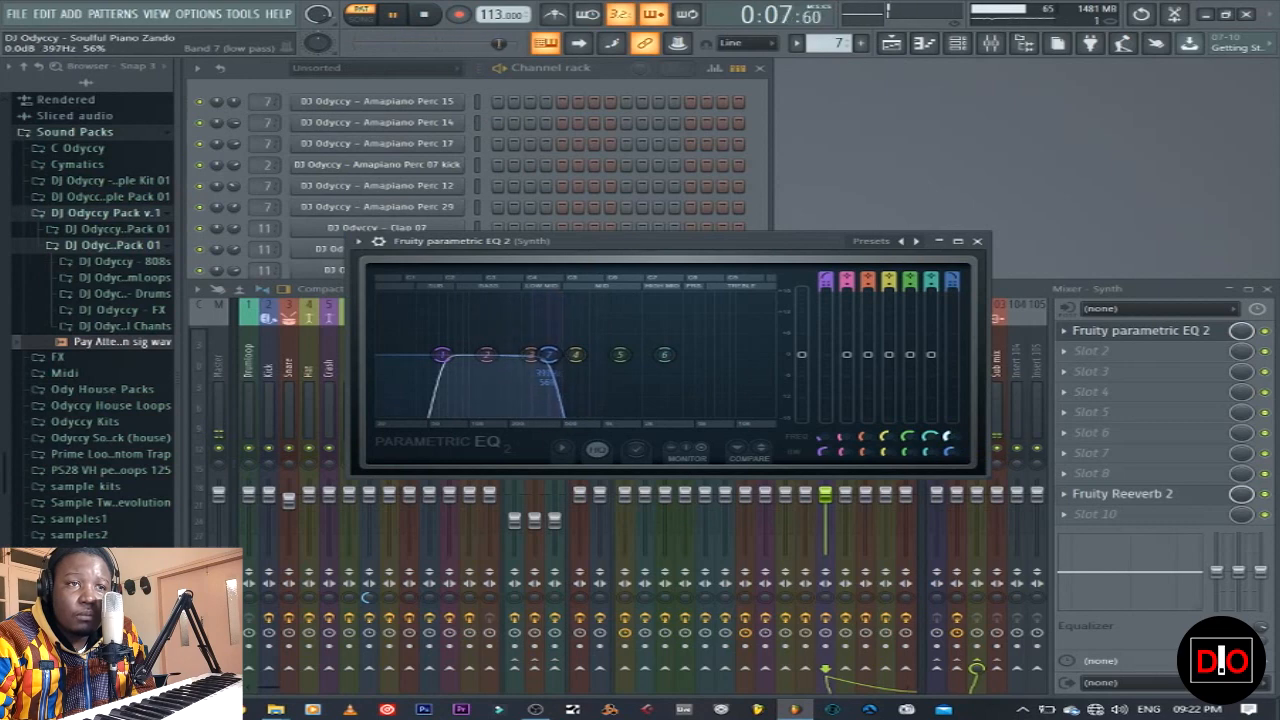
left_click(977, 241)
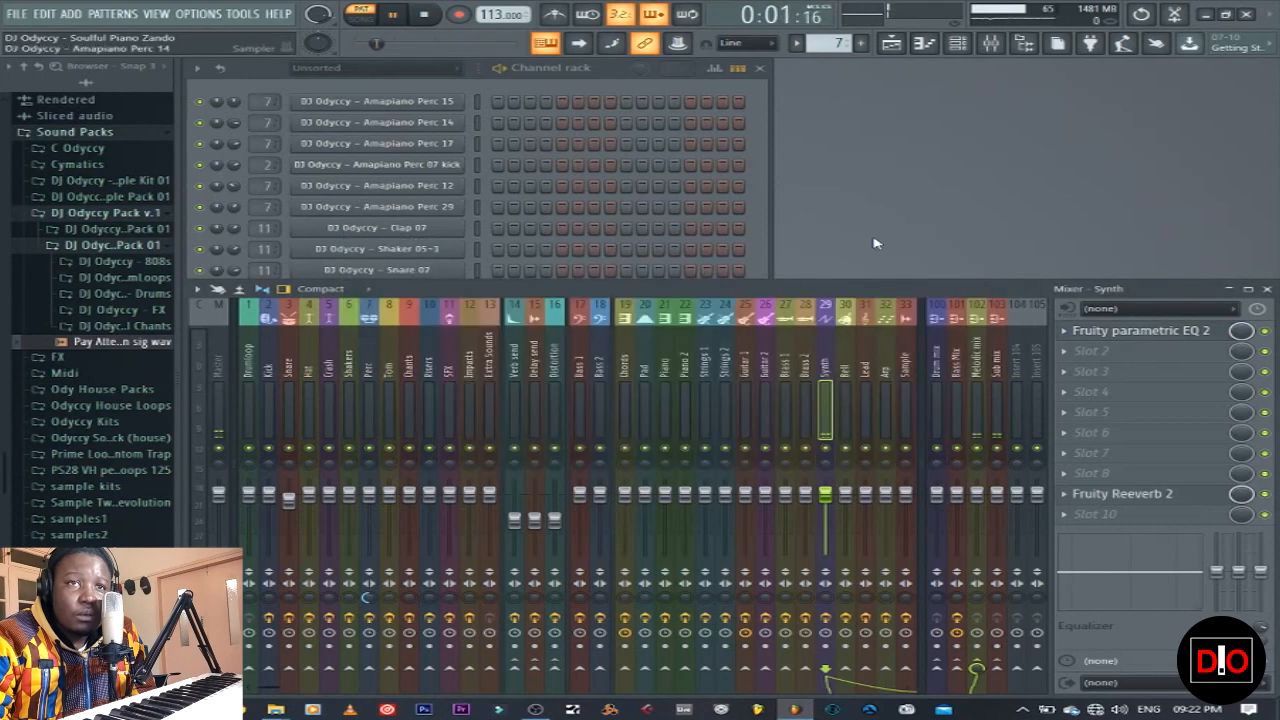
key("space")
Step: Open the Purity plugin from the channel rack and select the Fast Synth category in its preset browser
left_click(770, 220)
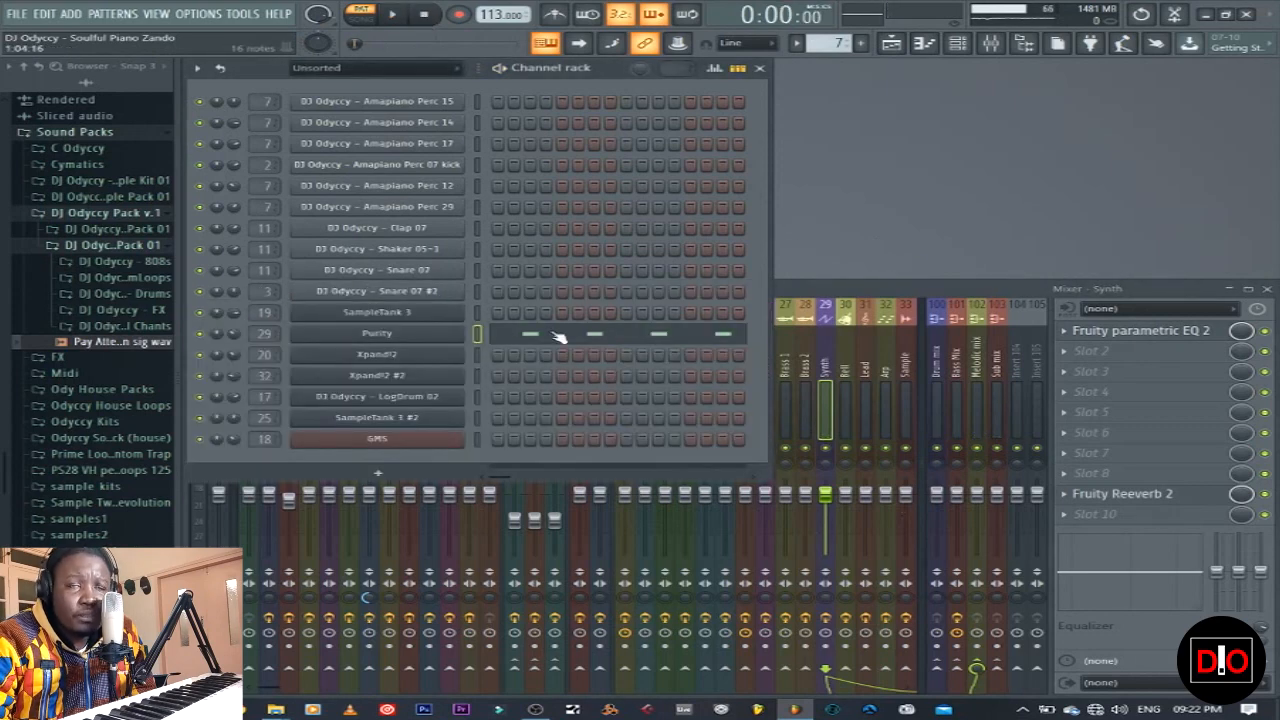
left_click(366, 341)
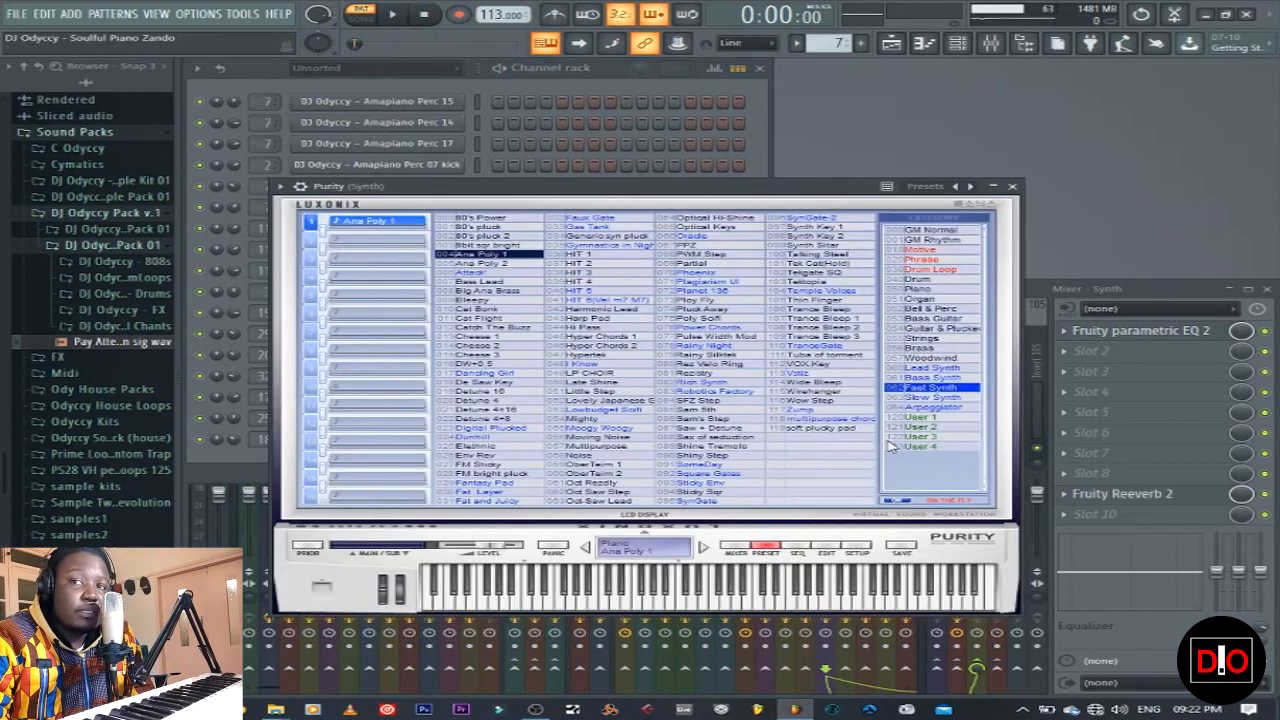
left_click(950, 388)
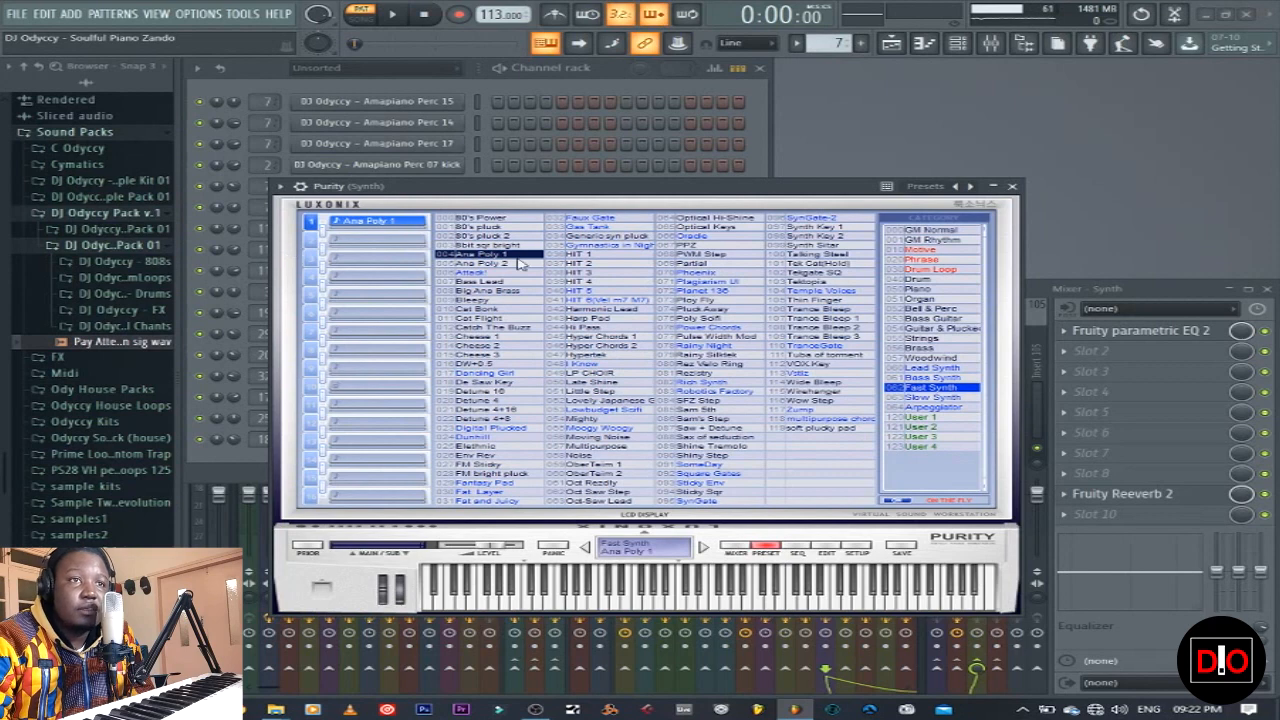
Step: Close Purity, play the Xpand!2 part of pattern 8, and select the Pad track in the mixer
left_click(1012, 186)
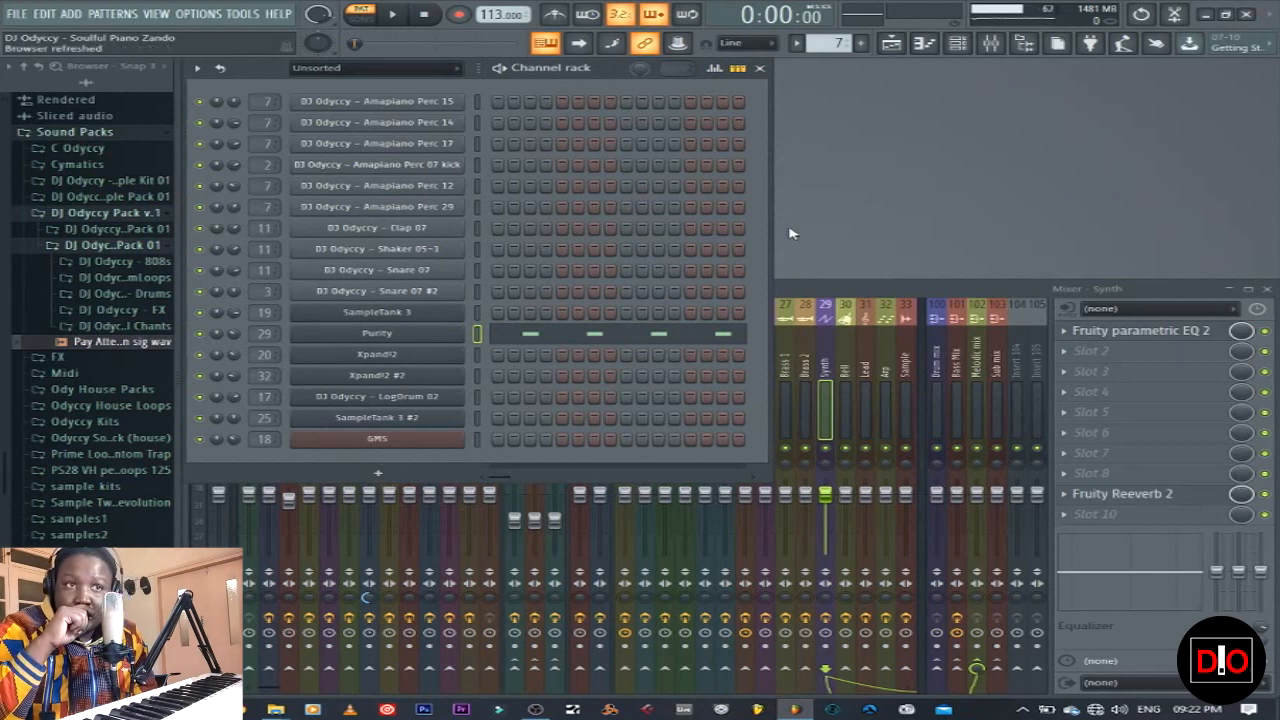
key("Right")
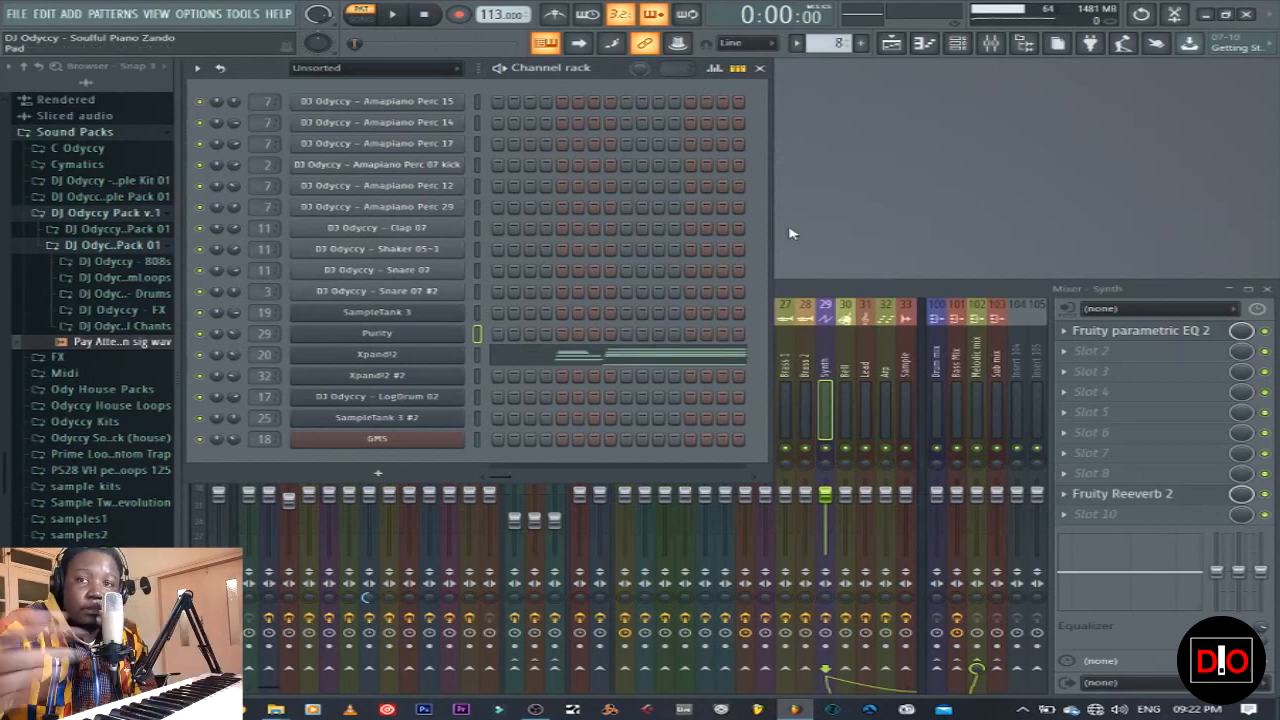
left_click(477, 354)
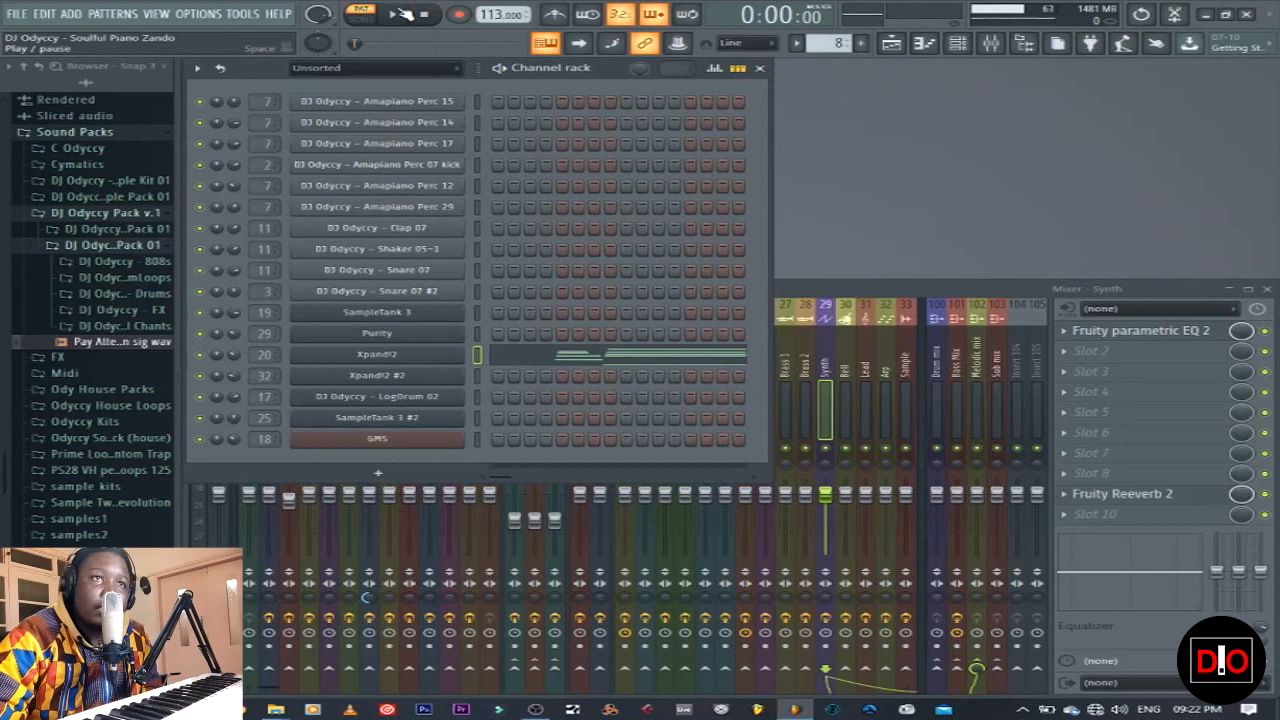
left_click(401, 14)
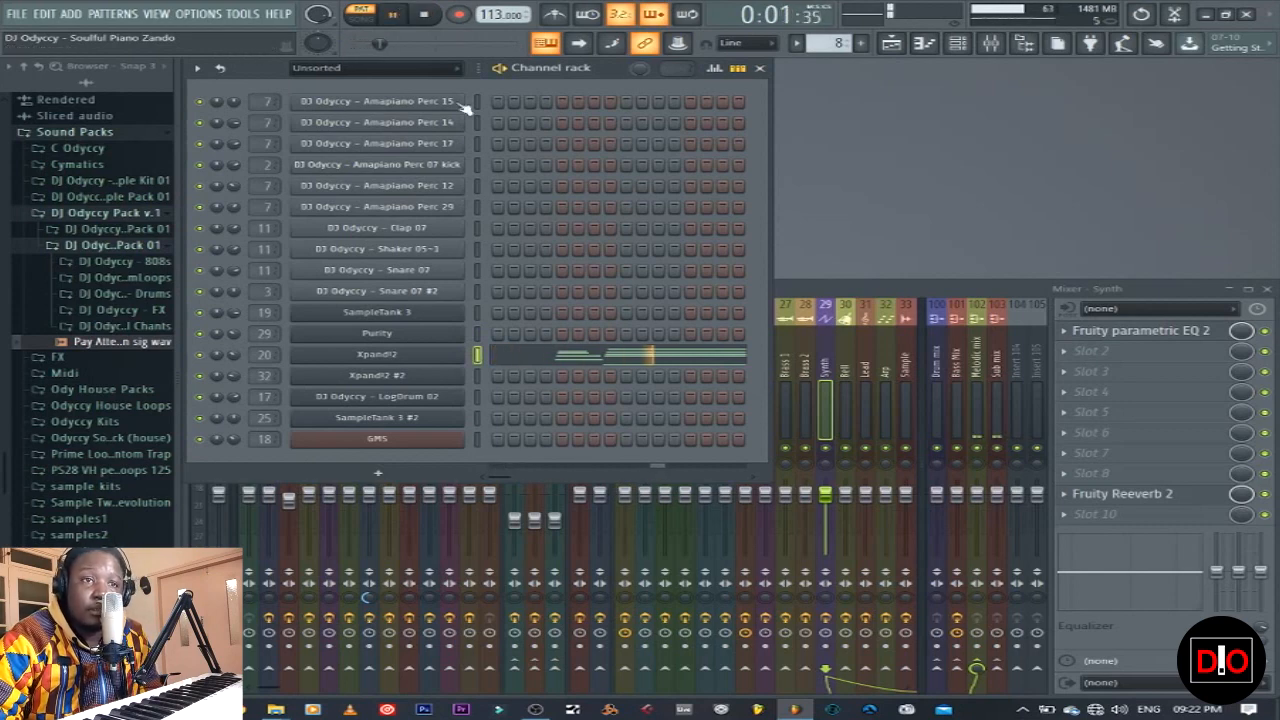
left_click(880, 340)
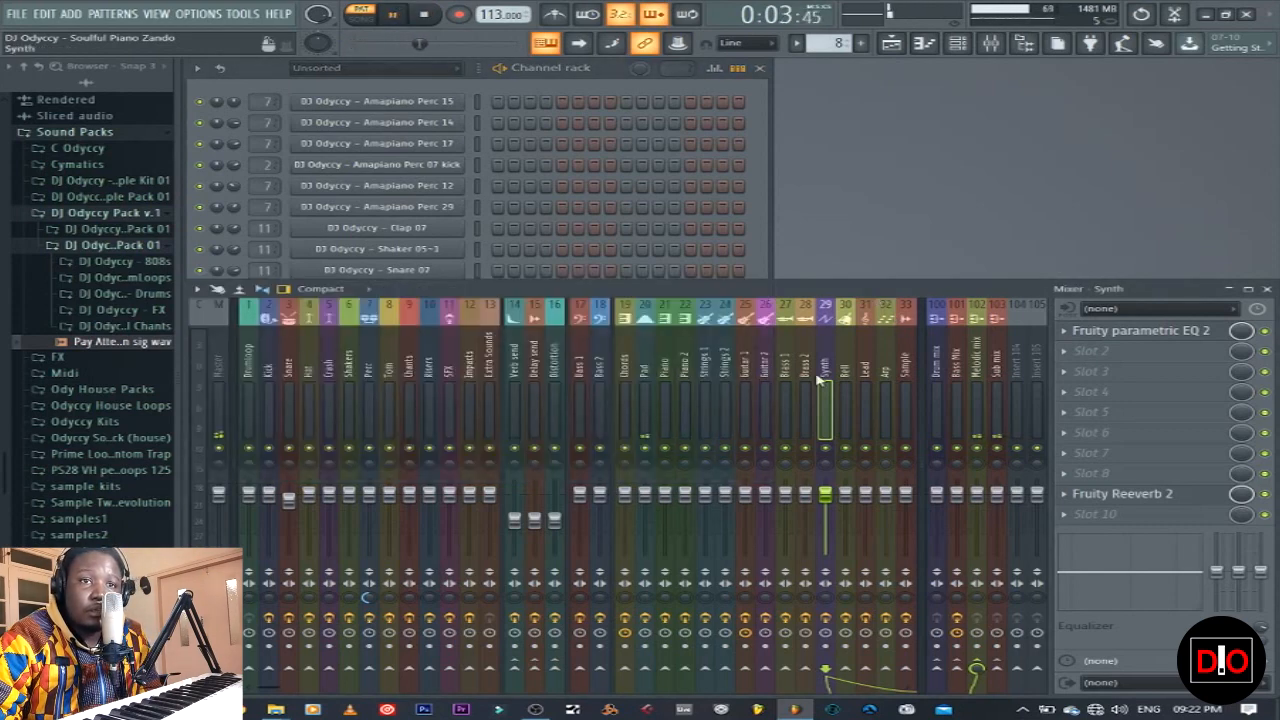
left_click(646, 378)
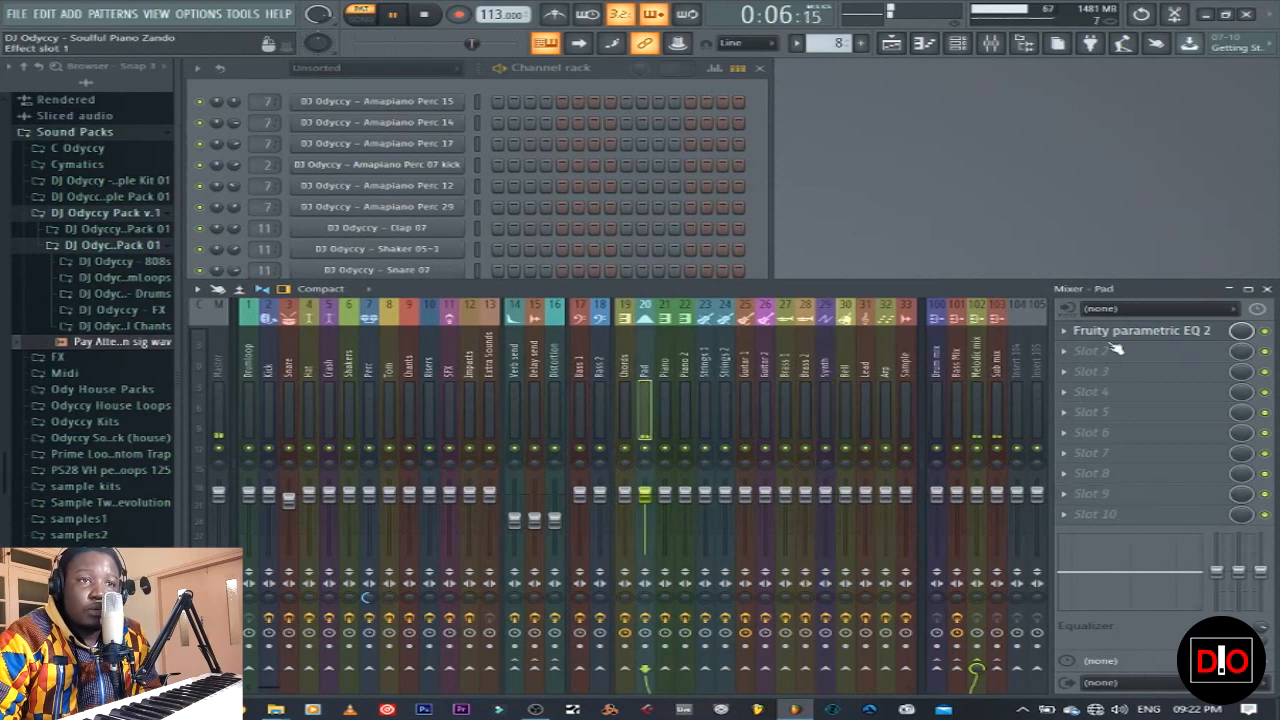
Step: Examine the Fruity parametric EQ 2 filter curve on the Pad track, and close the effect
left_click(1120, 331)
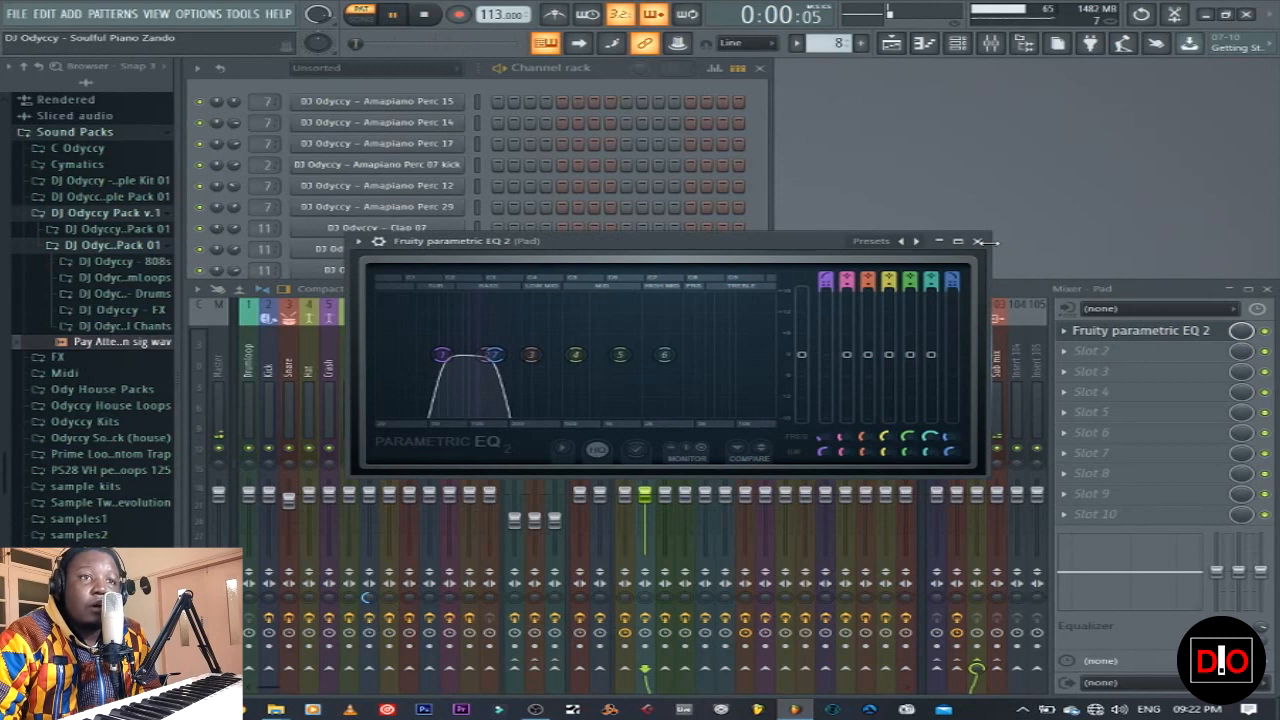
left_click(978, 241)
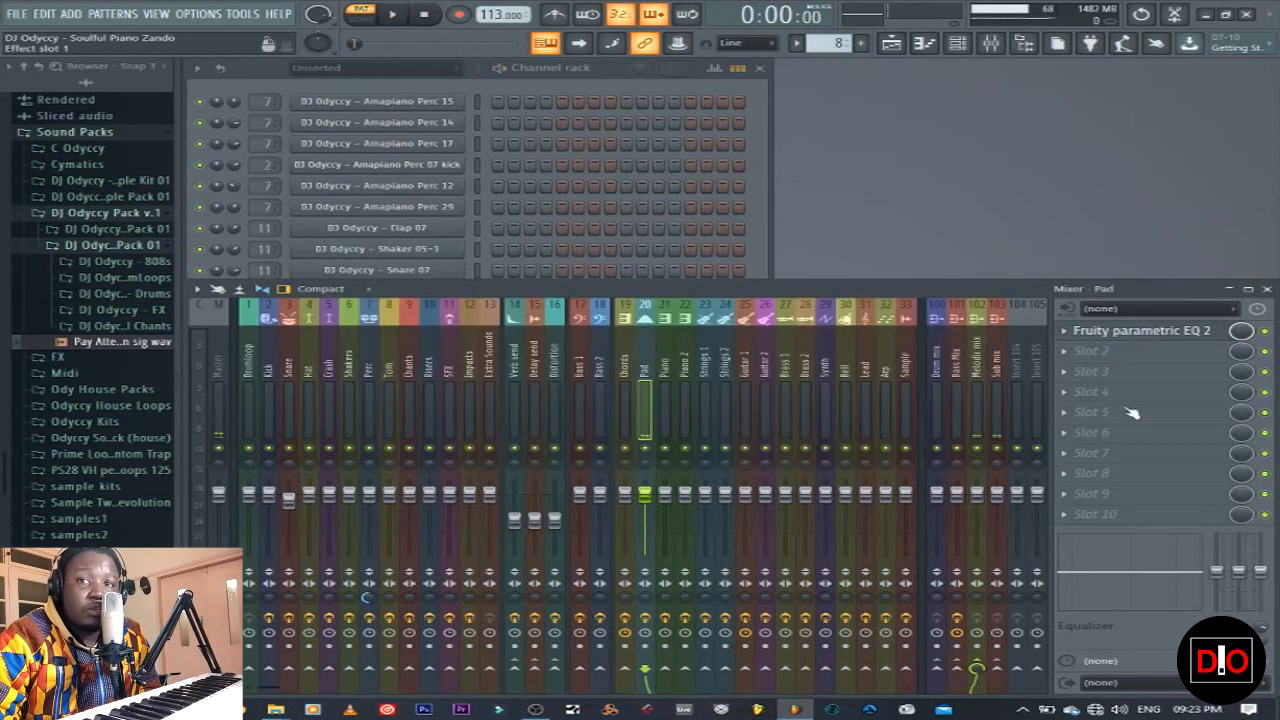
left_click(1120, 331)
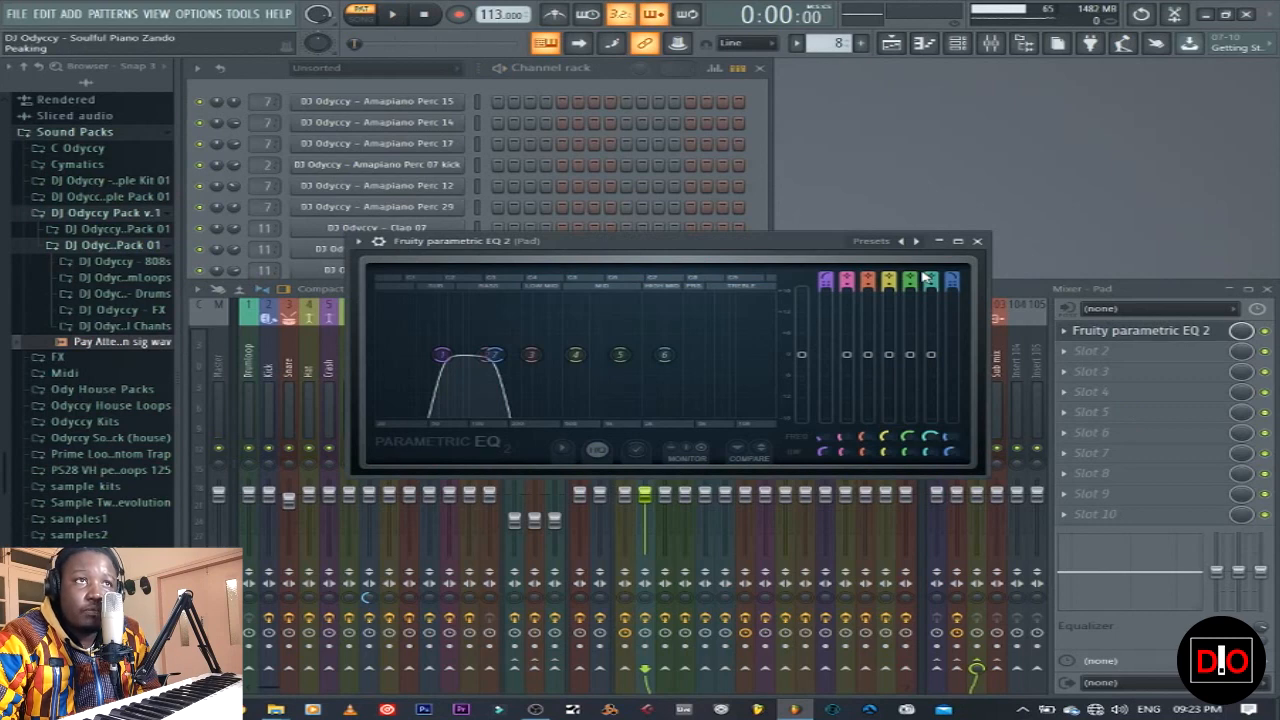
left_click(977, 241)
Step: Play the Pad track in the playlist and enable its EQ band 7 frequency automation track
left_click(892, 44)
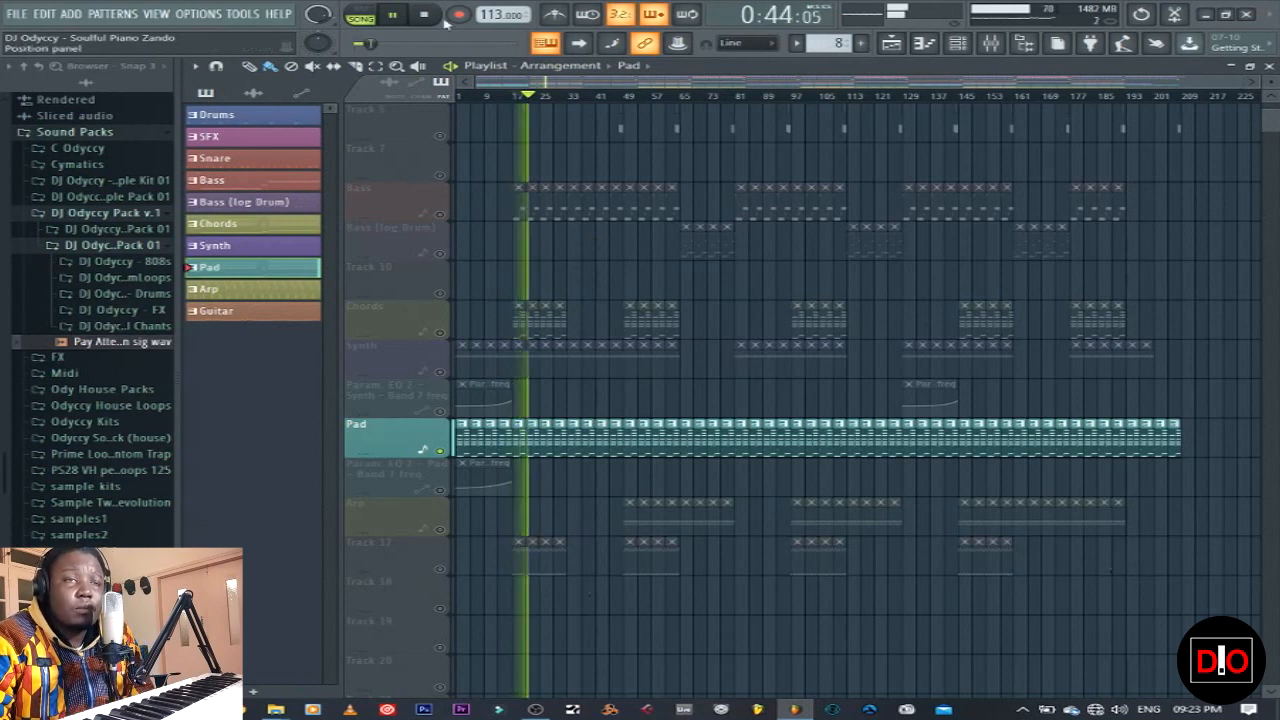
key("space")
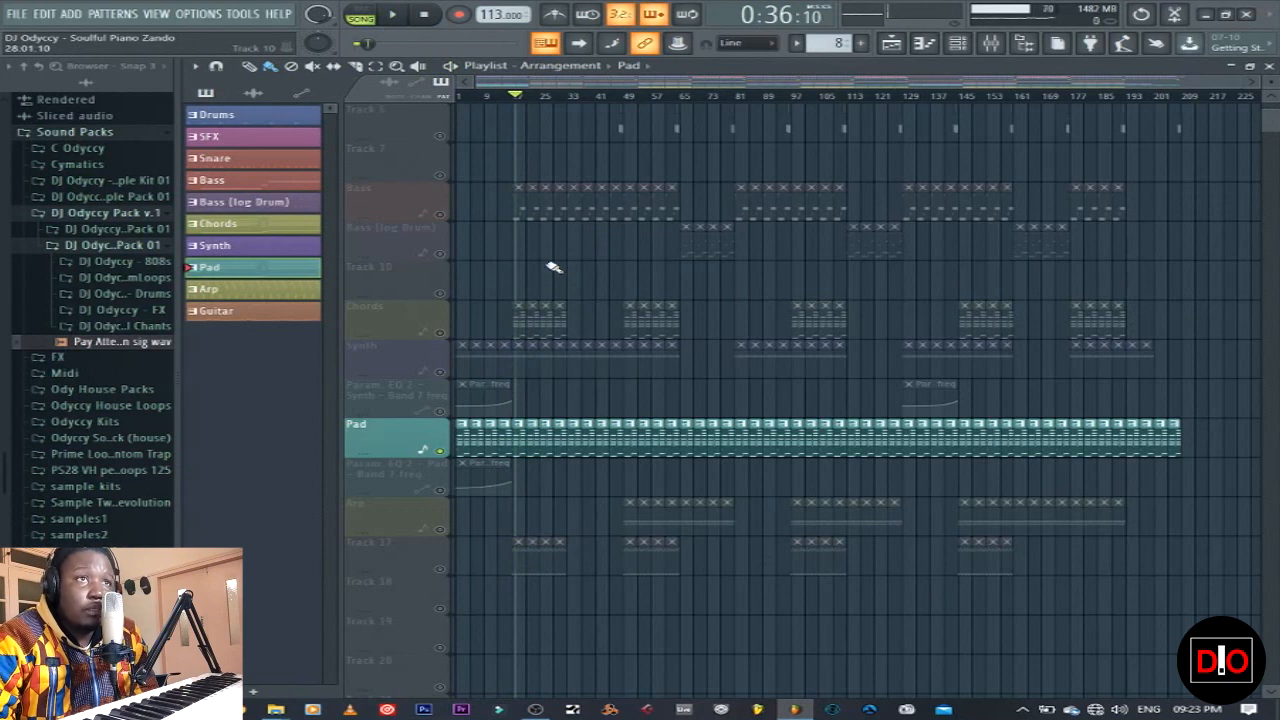
key("space")
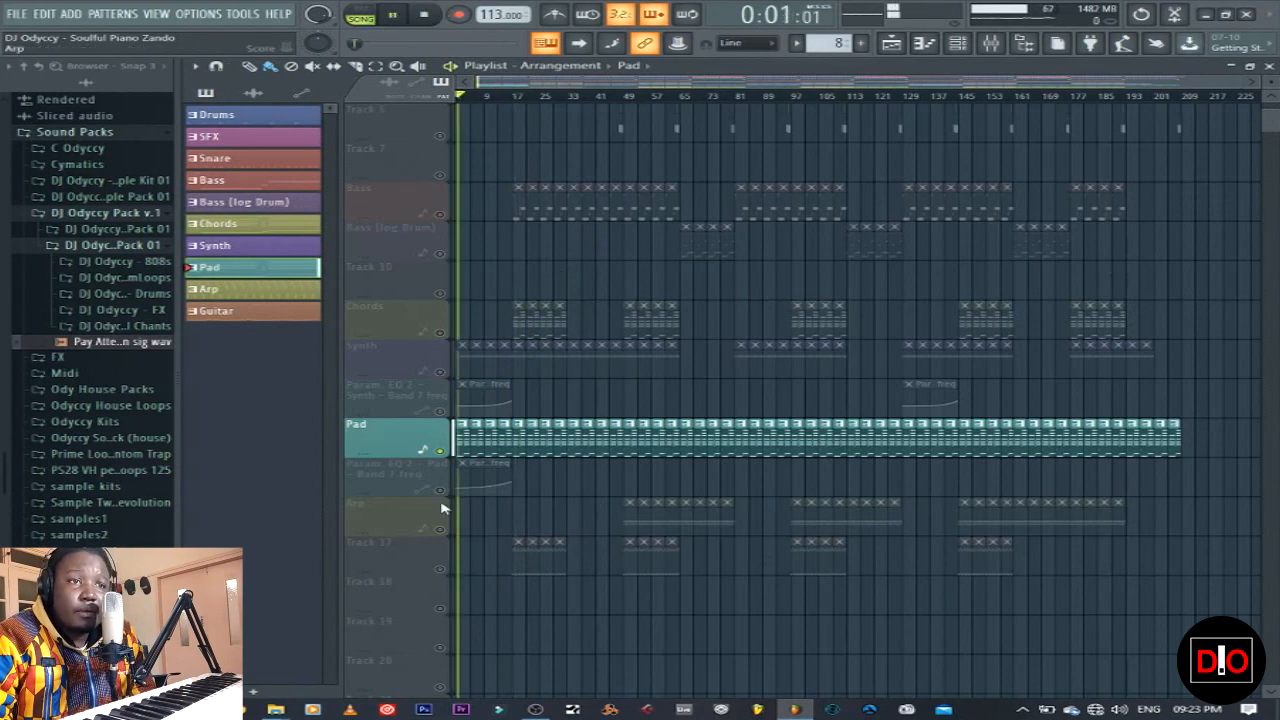
left_click(440, 490)
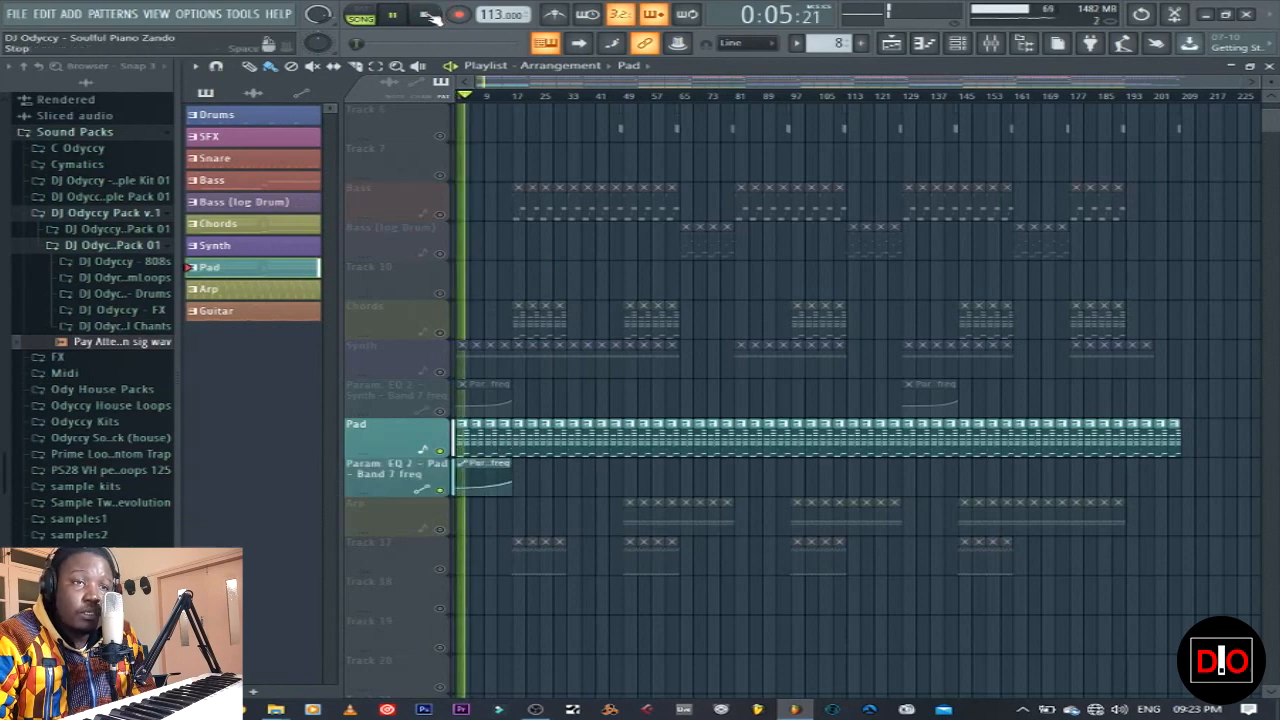
key("space")
Step: Play the song with the Pad track's Fruity parametric EQ 2 open beside the playlist to watch the band 7 frequency automation
left_click(990, 42)
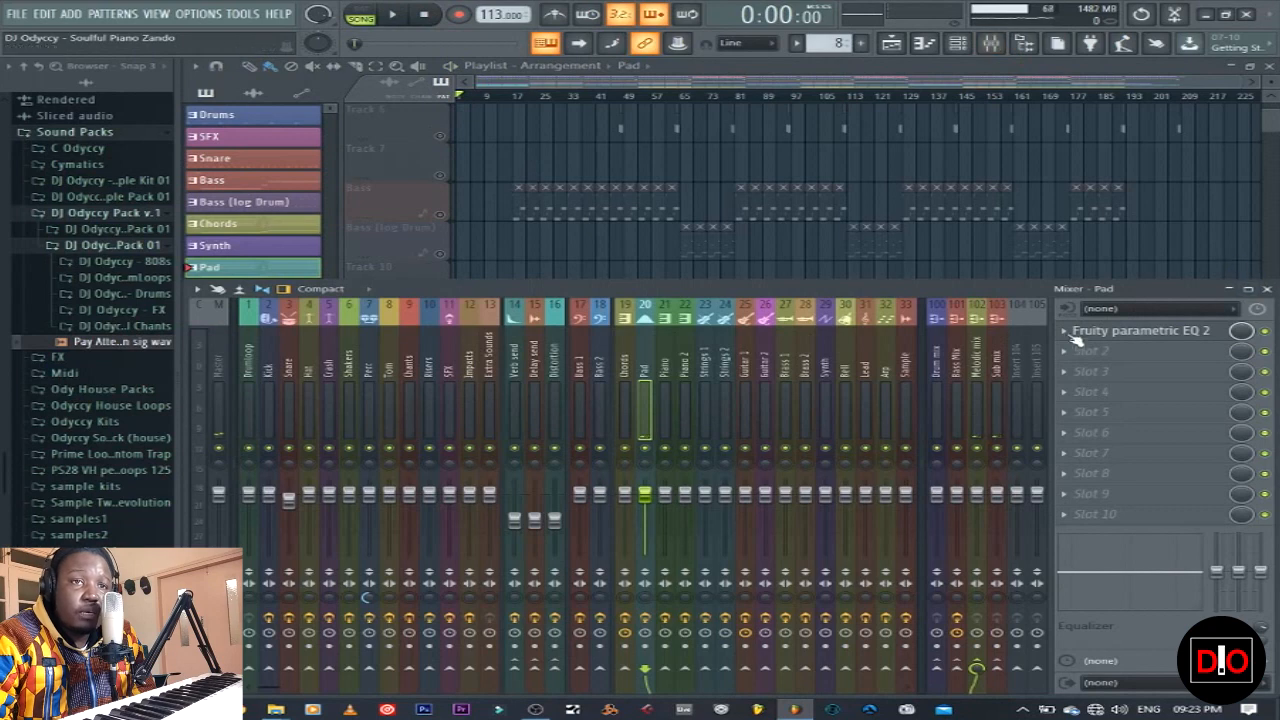
left_click(1126, 338)
left_click_drag(753, 249, 933, 169)
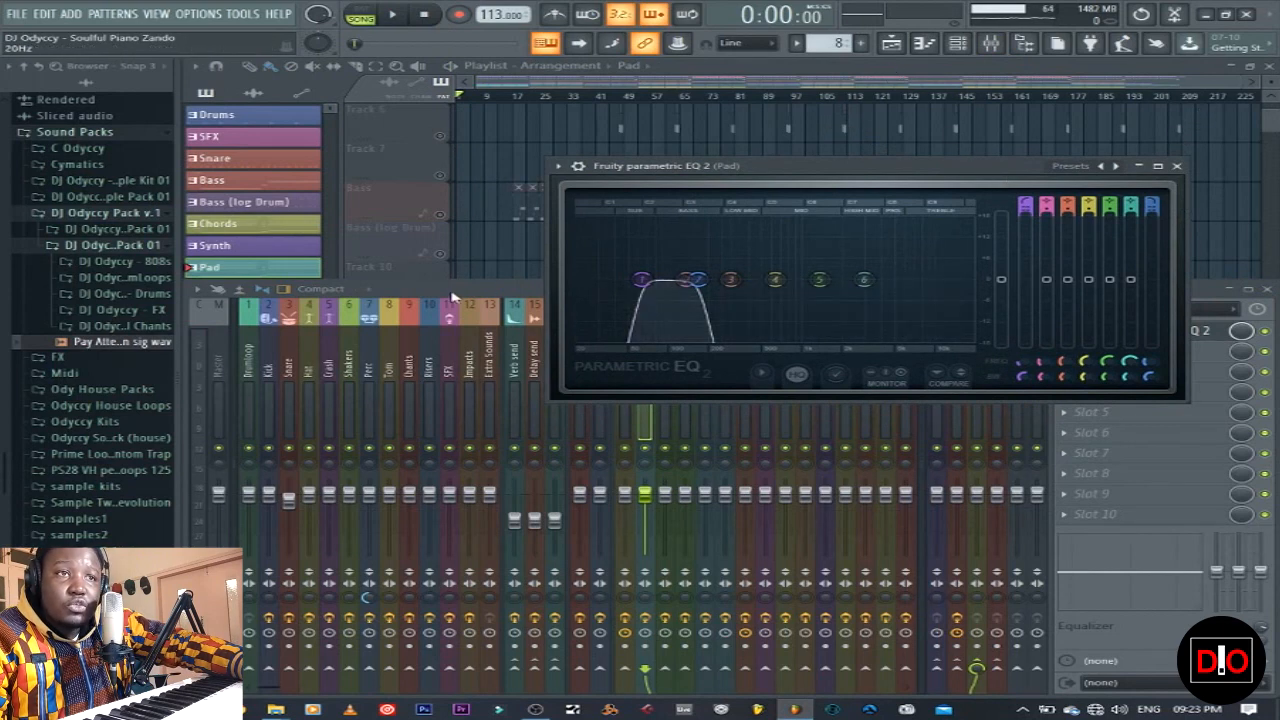
left_click_drag(831, 169, 910, 71)
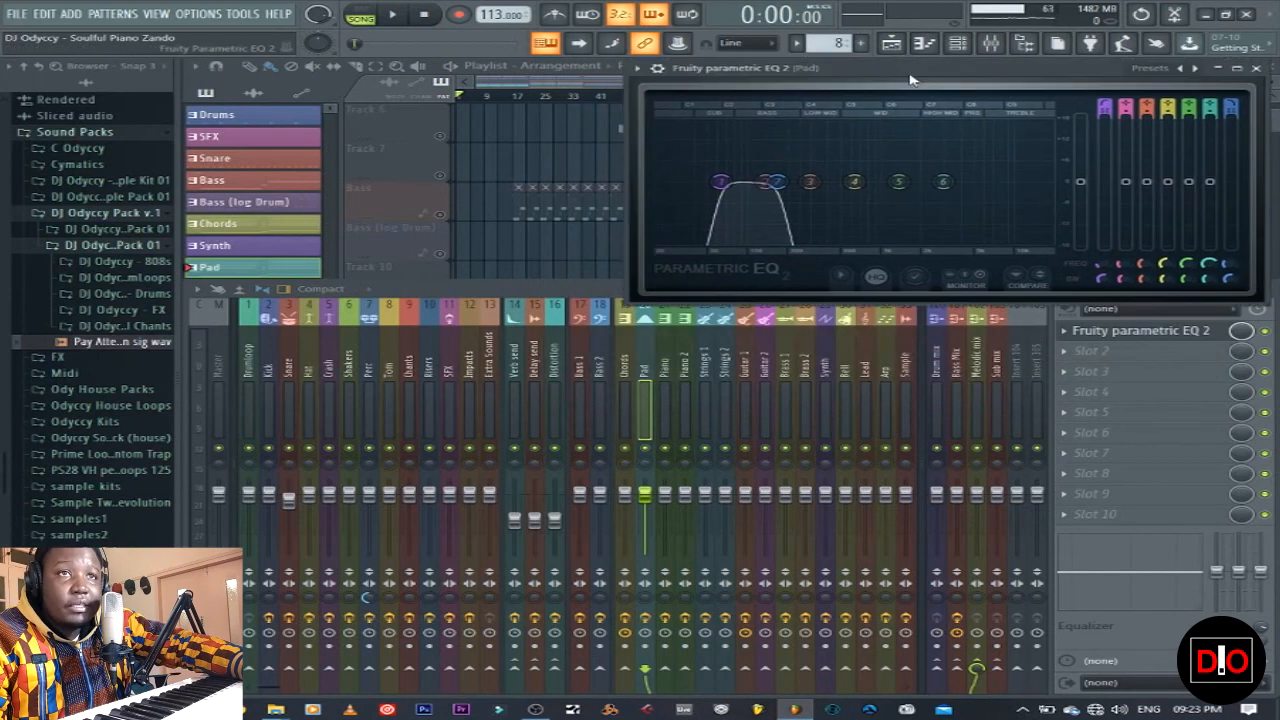
left_click_drag(798, 70, 851, 110)
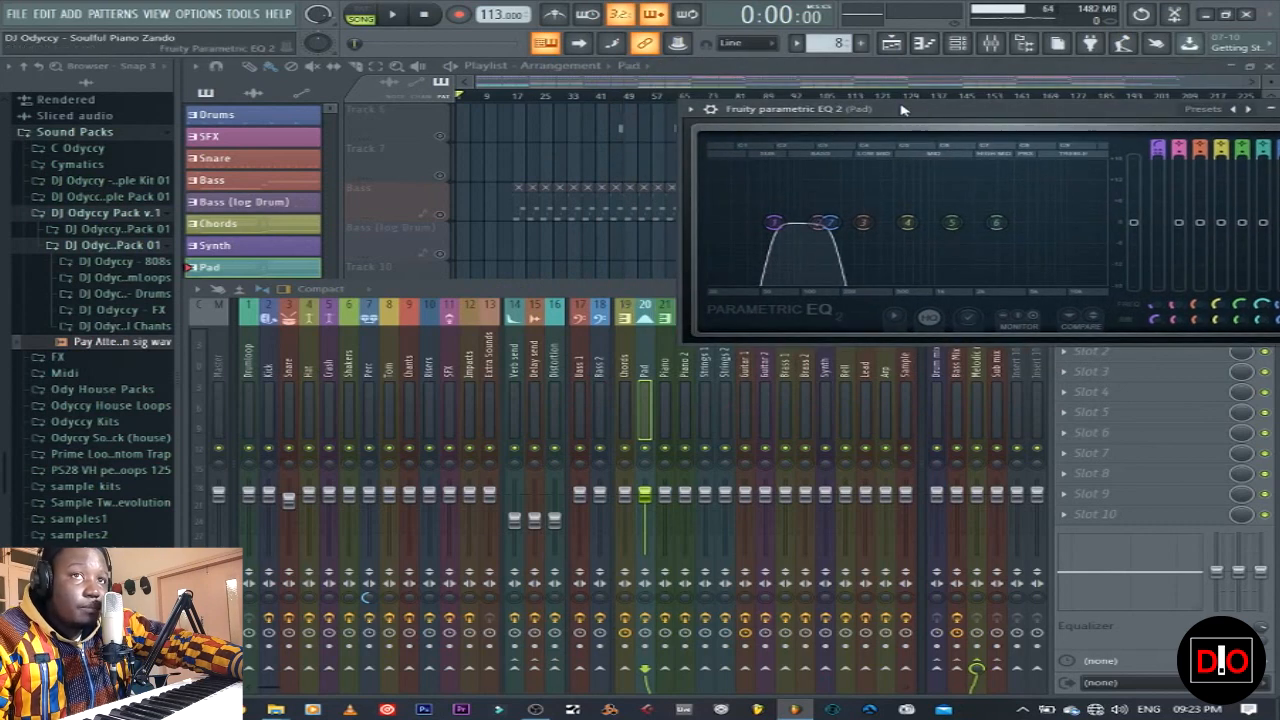
left_click_drag(895, 112, 853, 103)
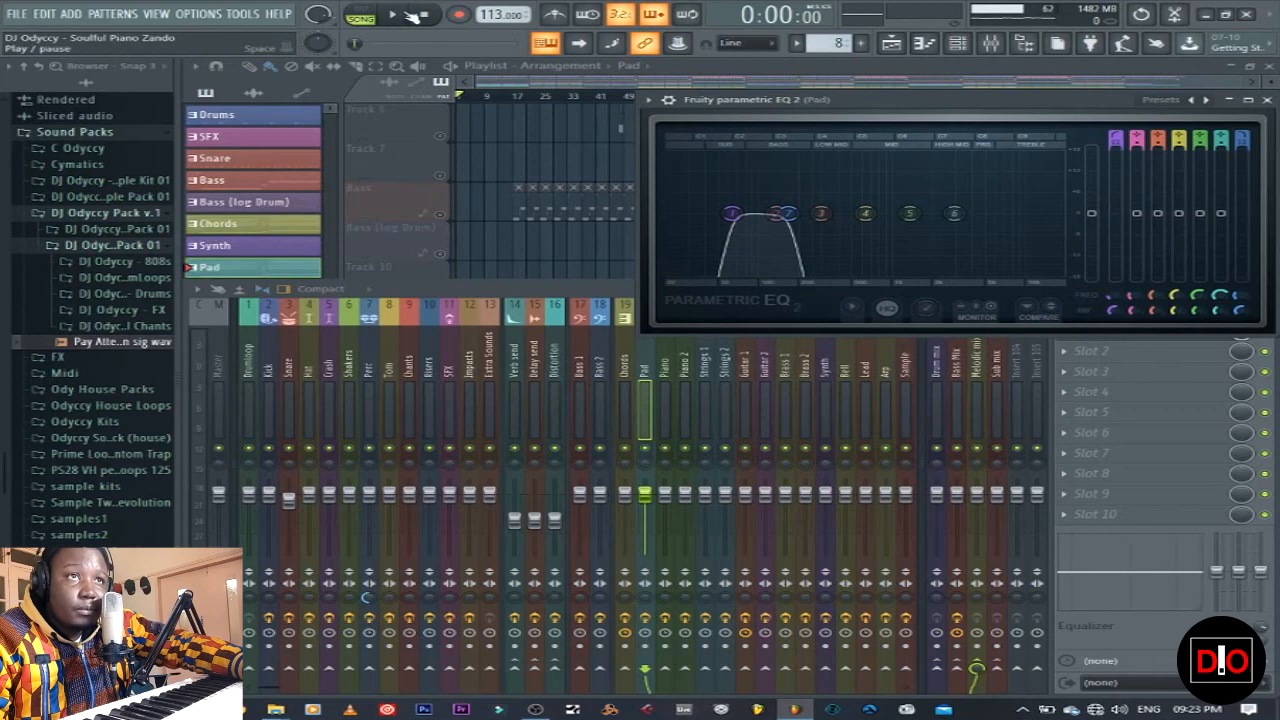
left_click(412, 17)
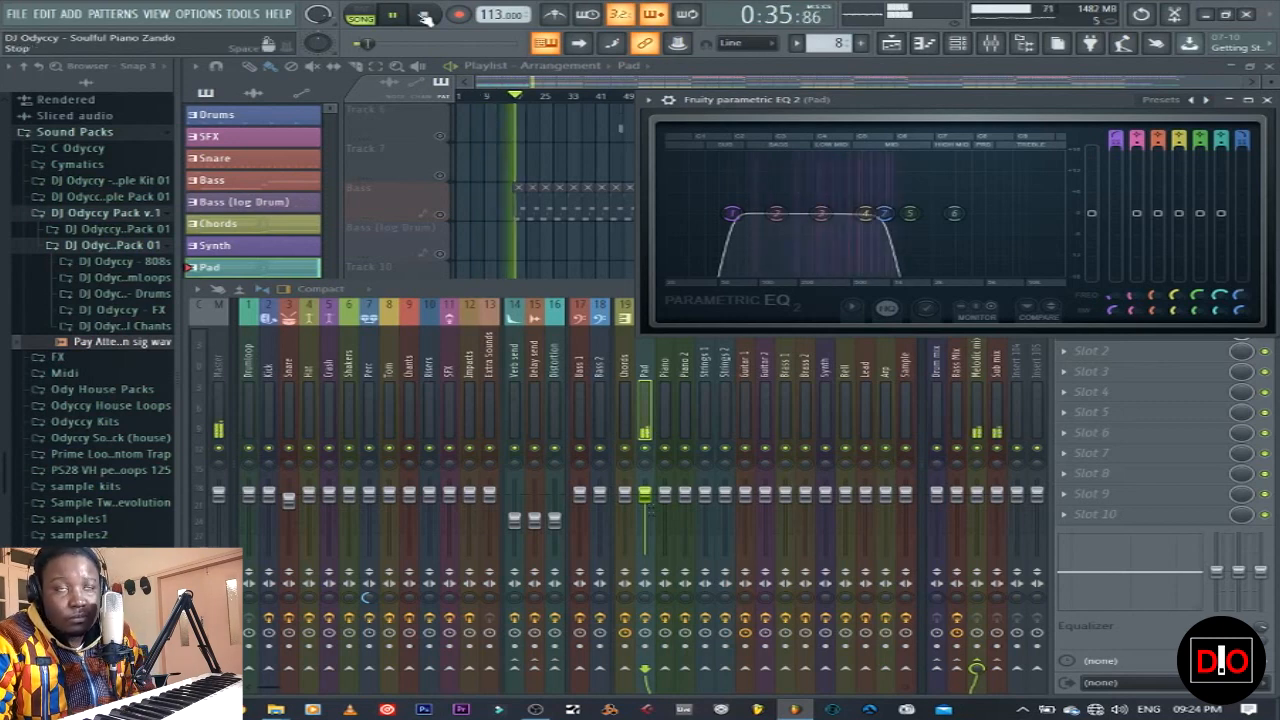
left_click(425, 18)
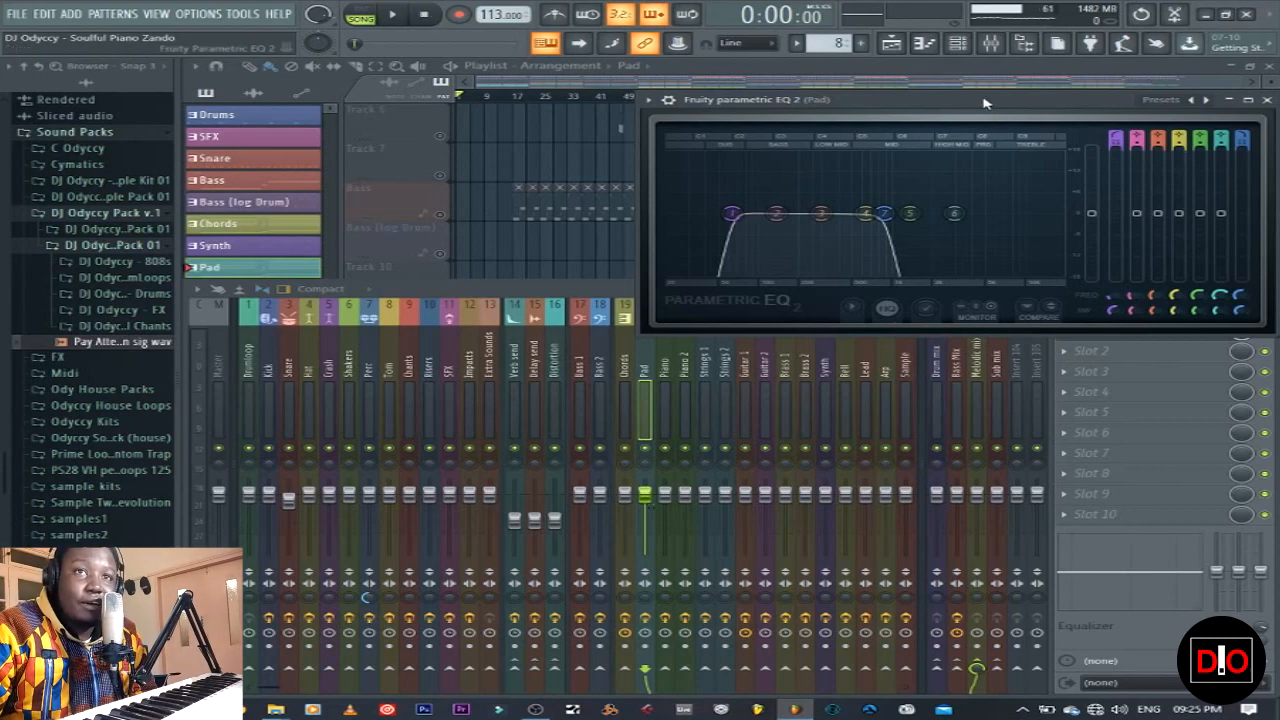
left_click_drag(988, 112, 802, 109)
left_click(1082, 97)
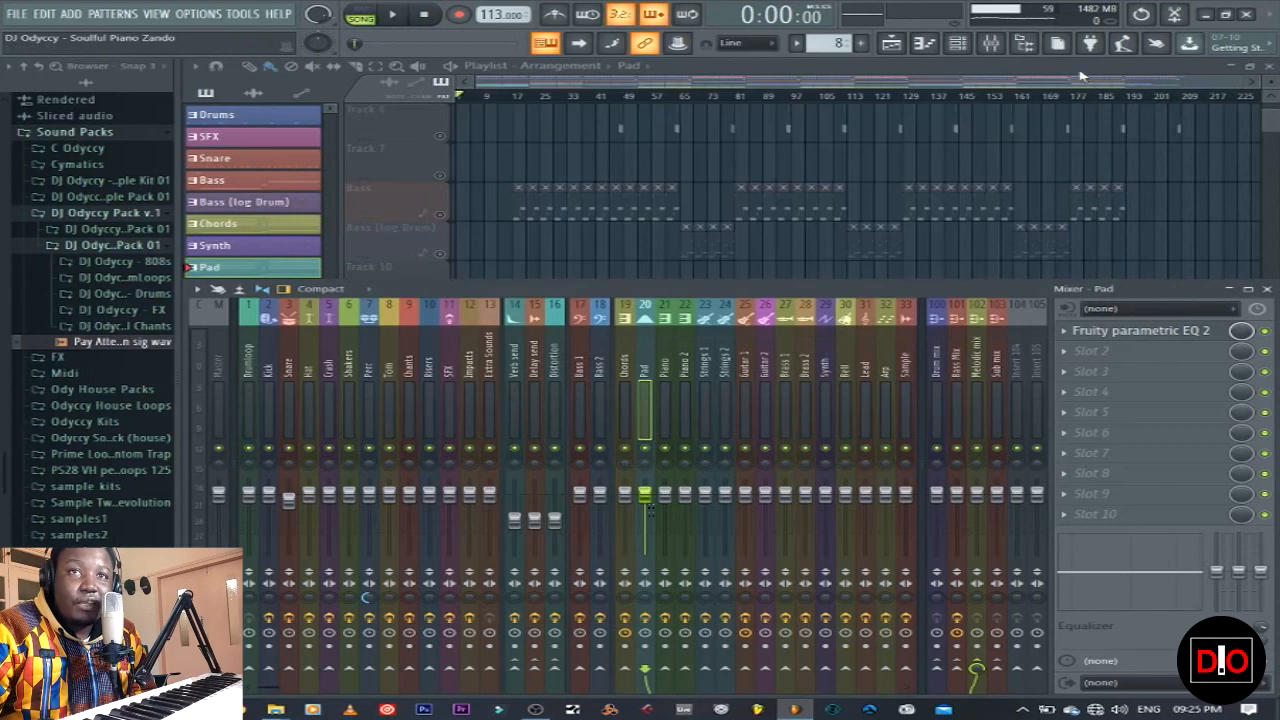
Step: Return from the playlist to the channel rack and switch to pattern 9 in pattern playback mode
key("F9")
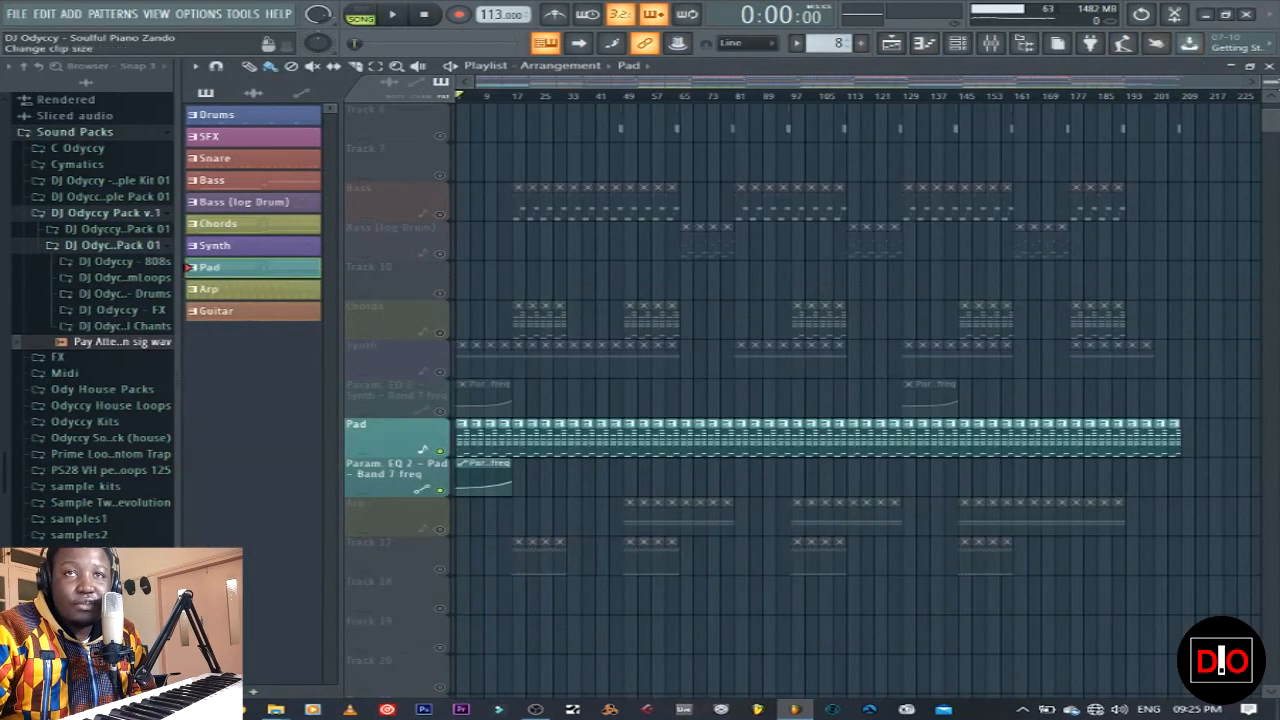
left_click(1269, 66)
left_click(752, 203)
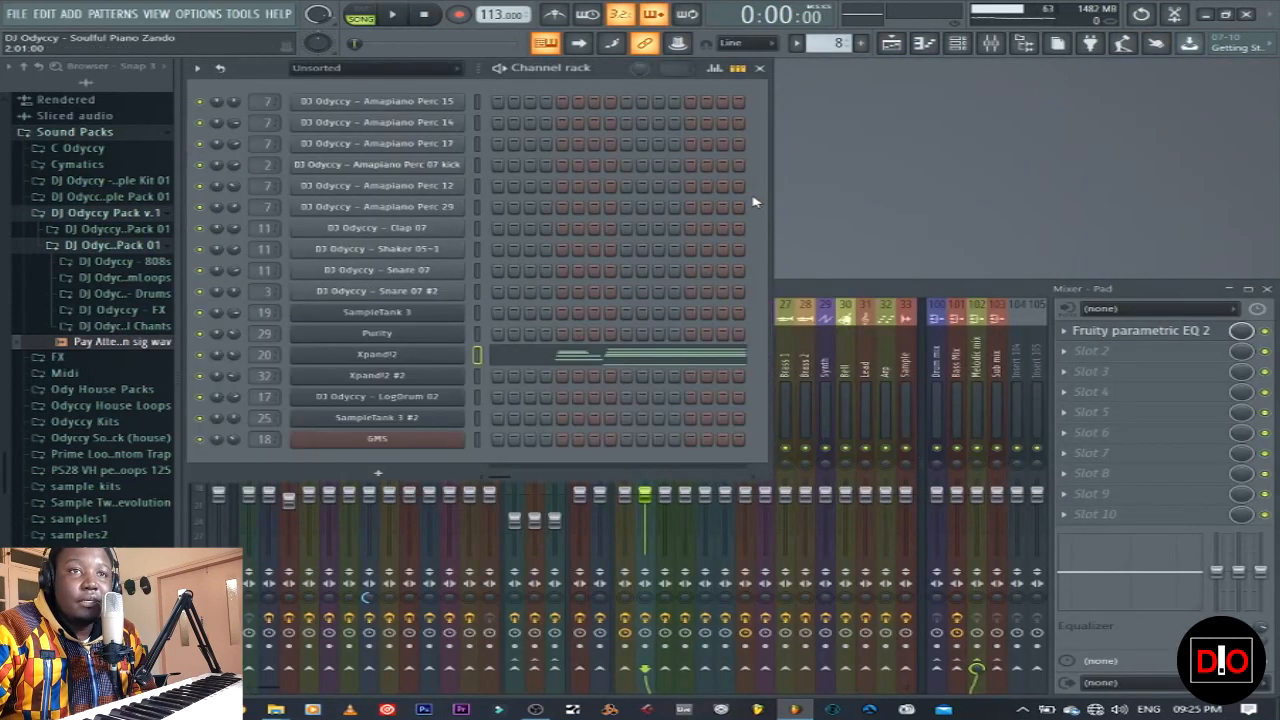
key("KP_Add")
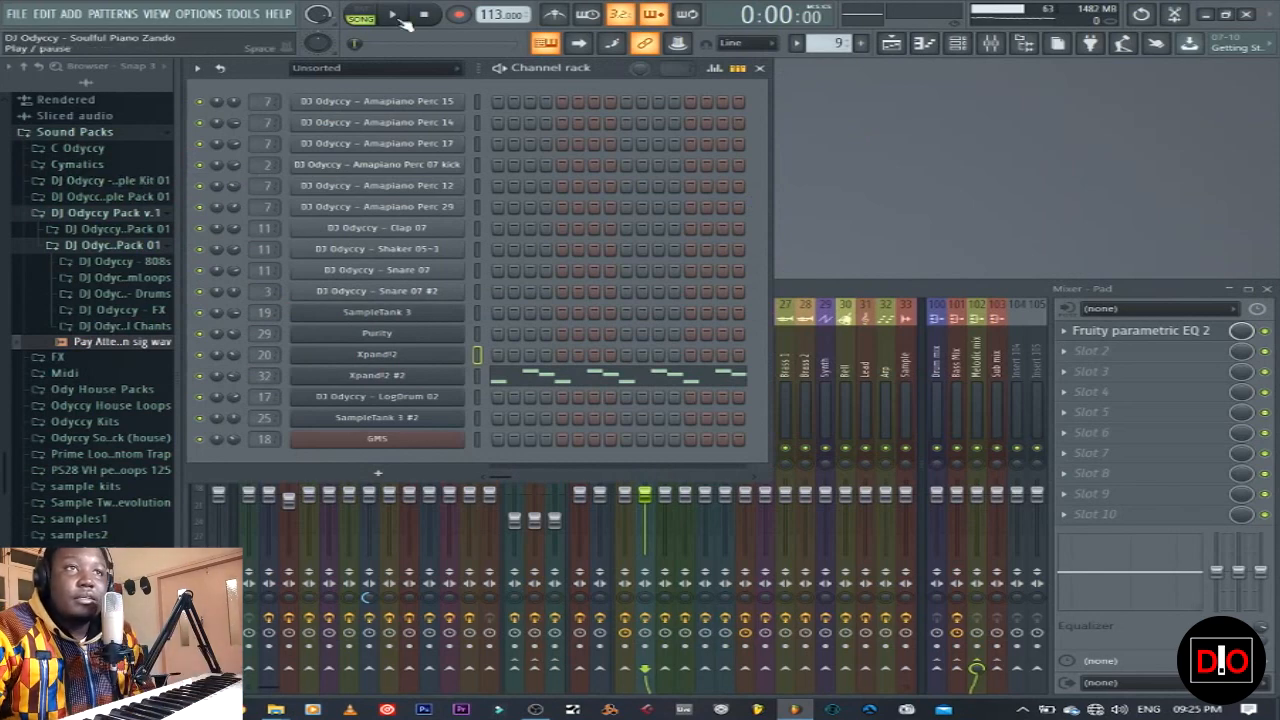
left_click(360, 14)
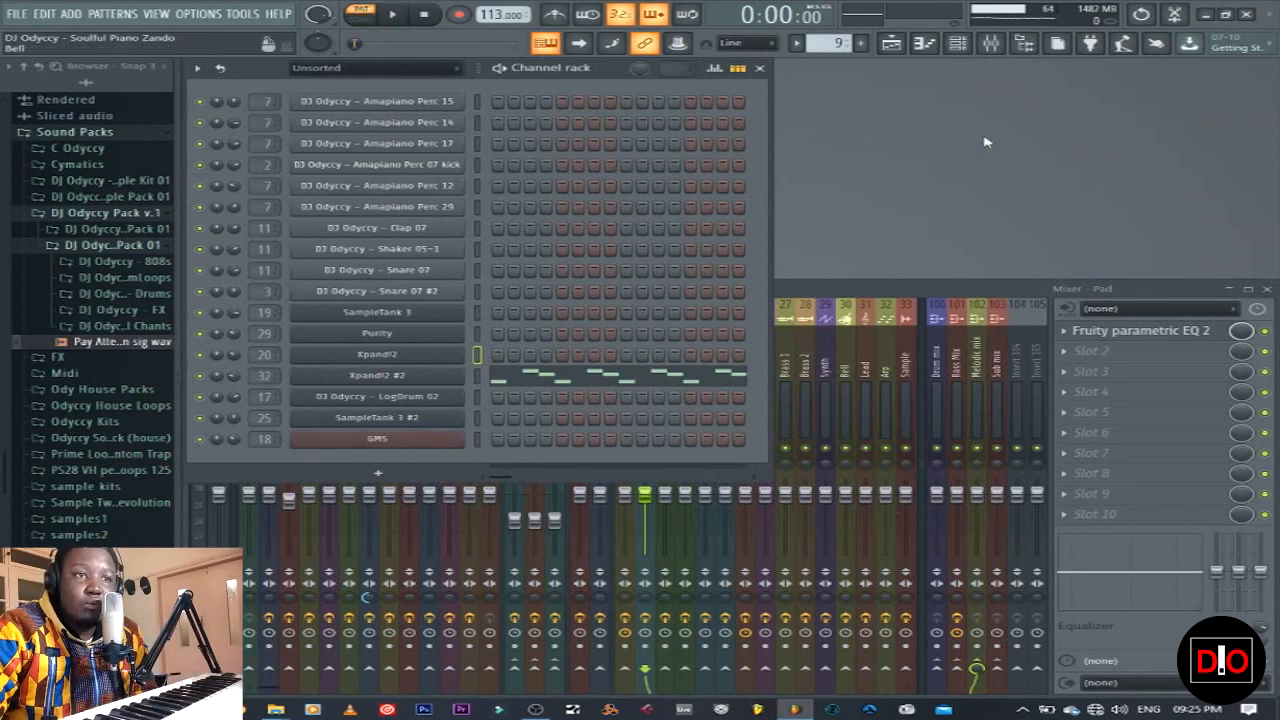
left_click(900, 45)
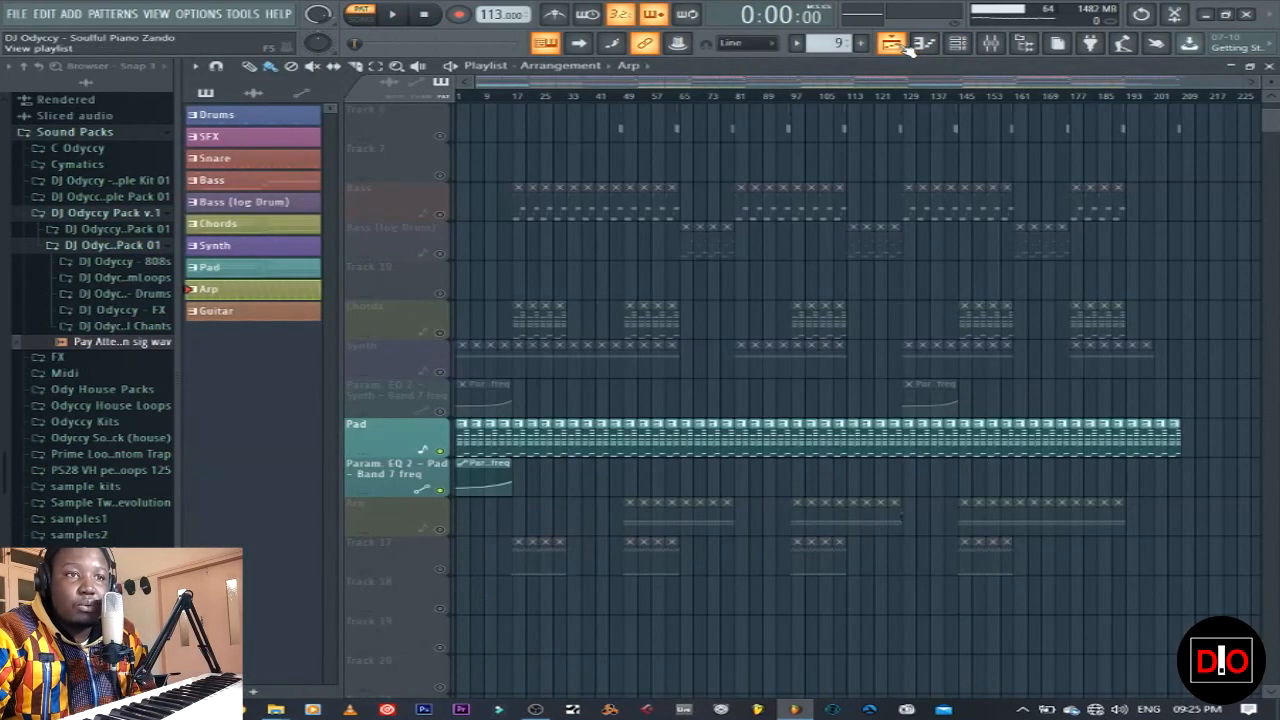
left_click(900, 45)
Step: Play pattern 9 and inspect the All Purpose Stack preset in the Xpand!2 #2 plugin
left_click(393, 14)
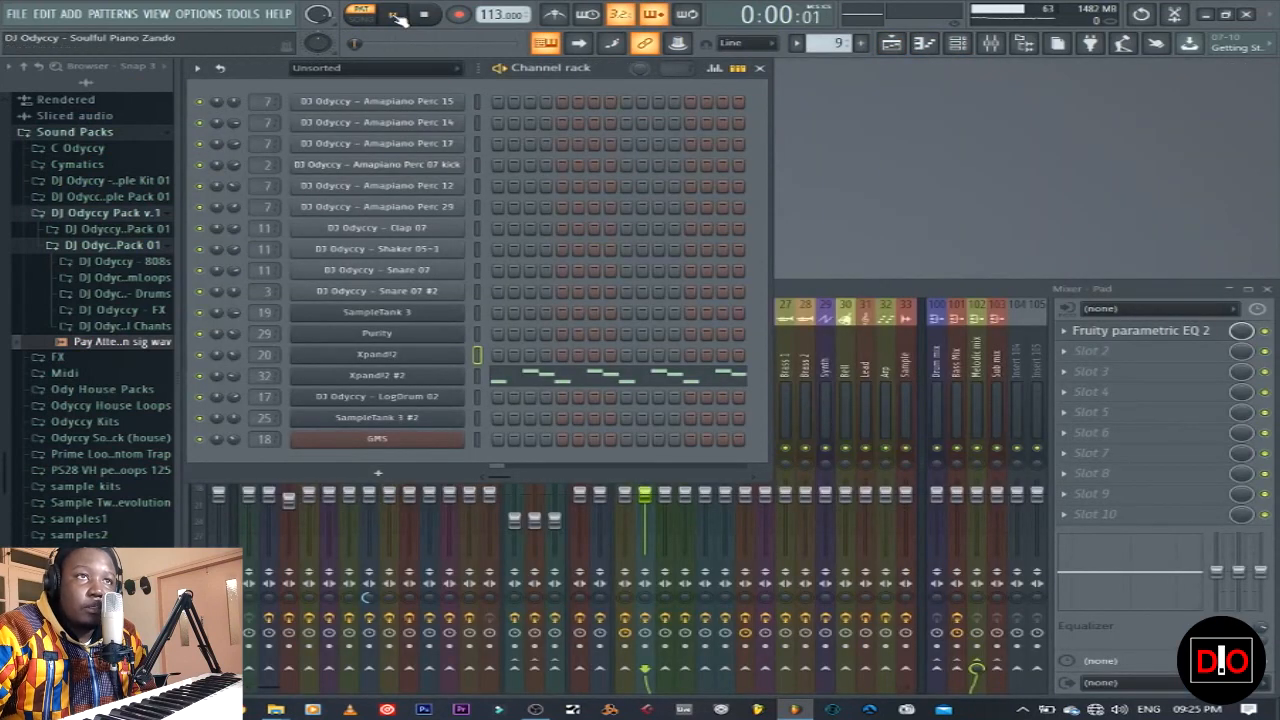
left_click(433, 385)
left_click(428, 18)
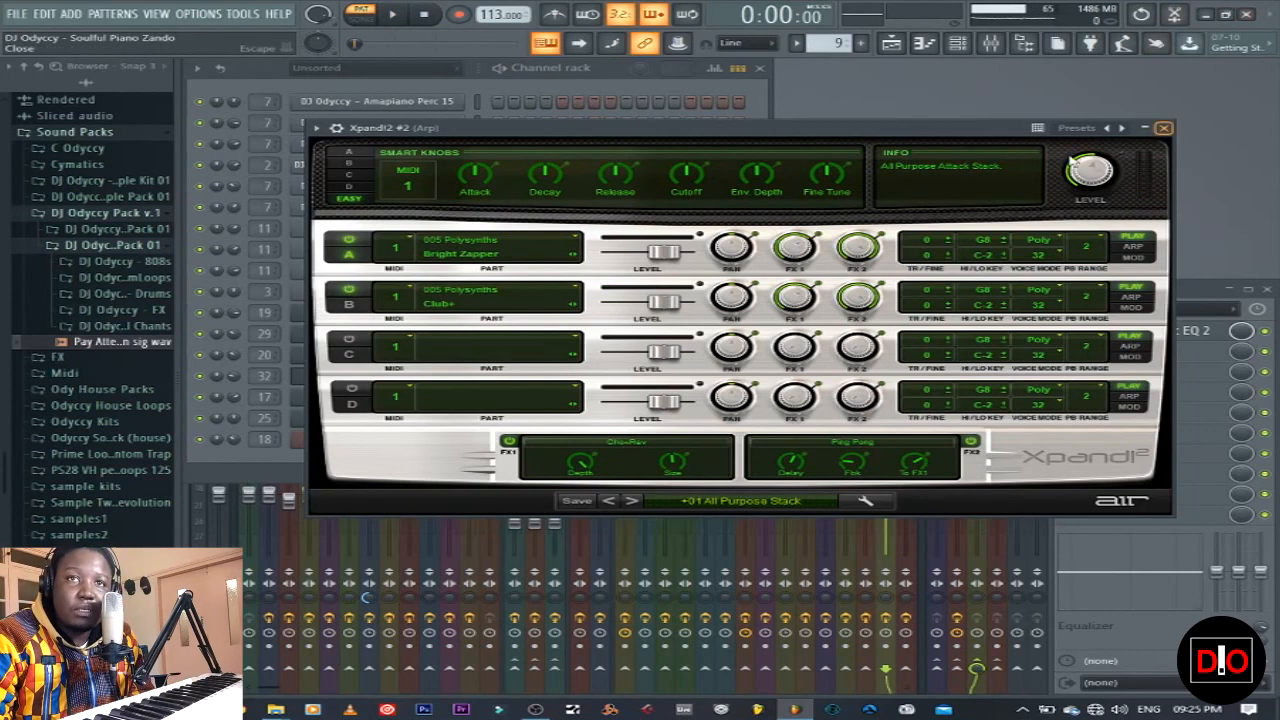
left_click(1163, 128)
Step: Audition the Xpand!2 #2 arp notes in the piano roll, and switch the channel rack to pattern 10
left_click(630, 374)
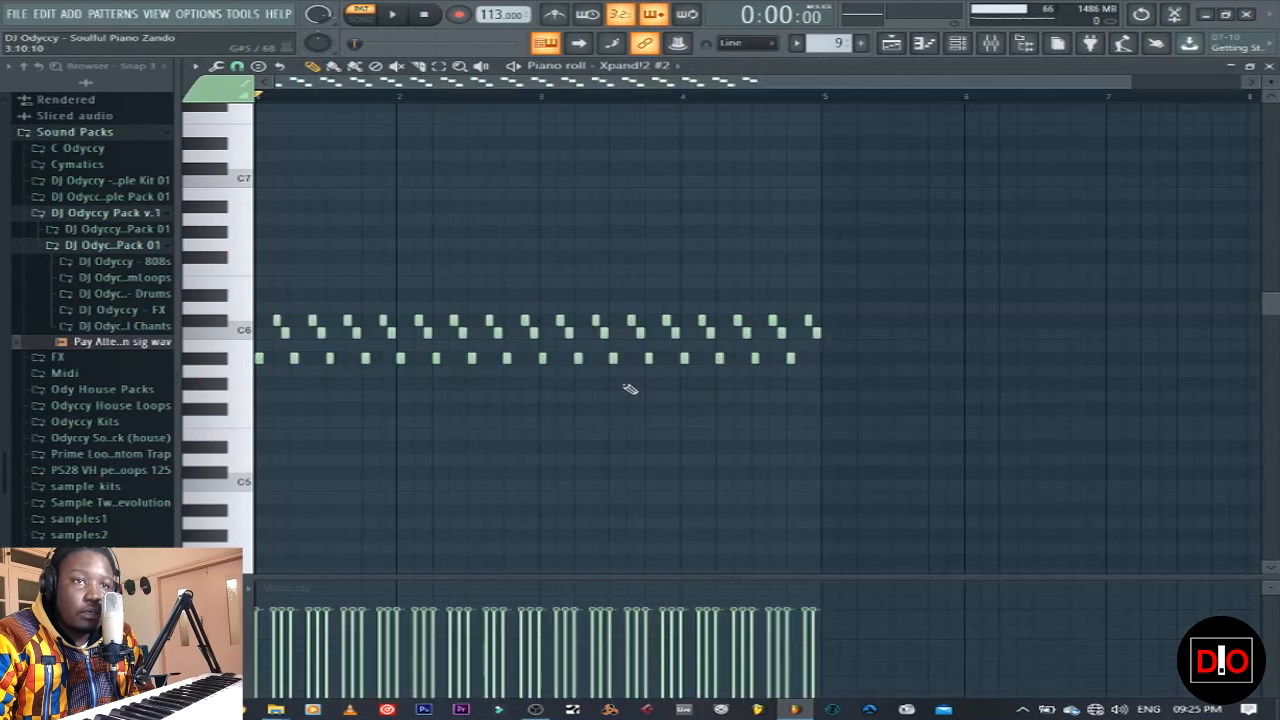
left_click_drag(1132, 88, 748, 126)
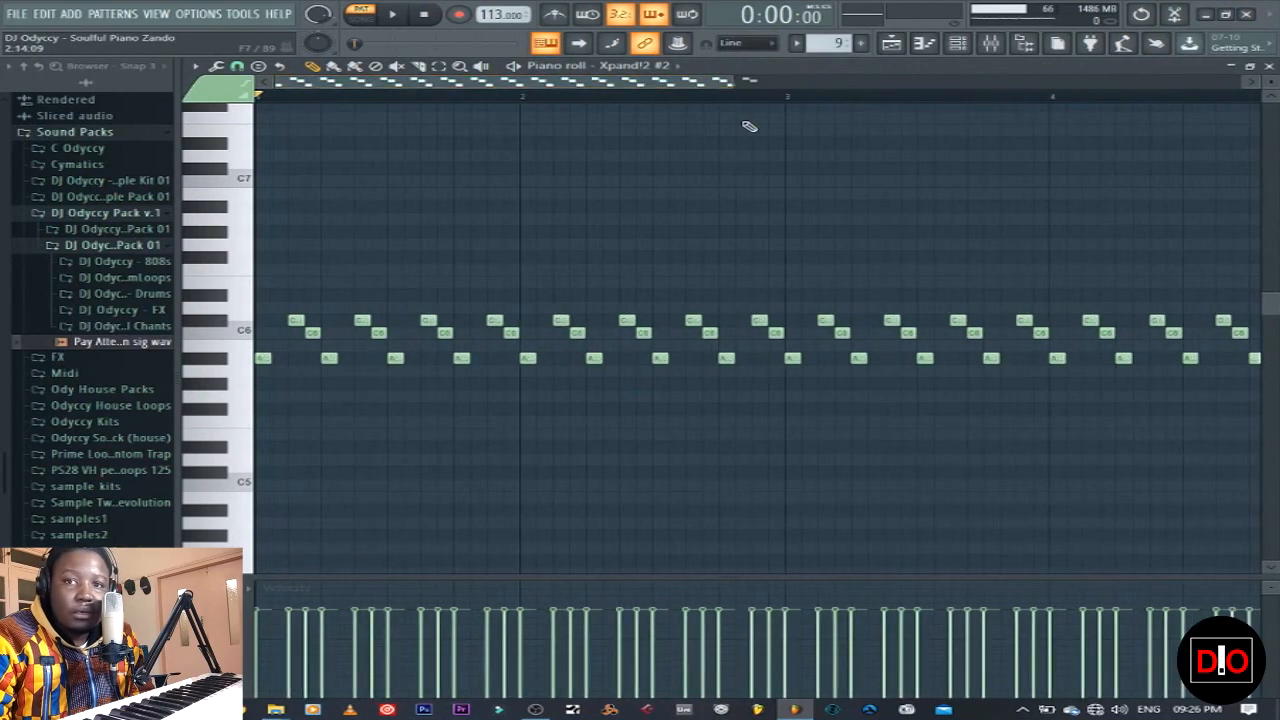
left_click(392, 14)
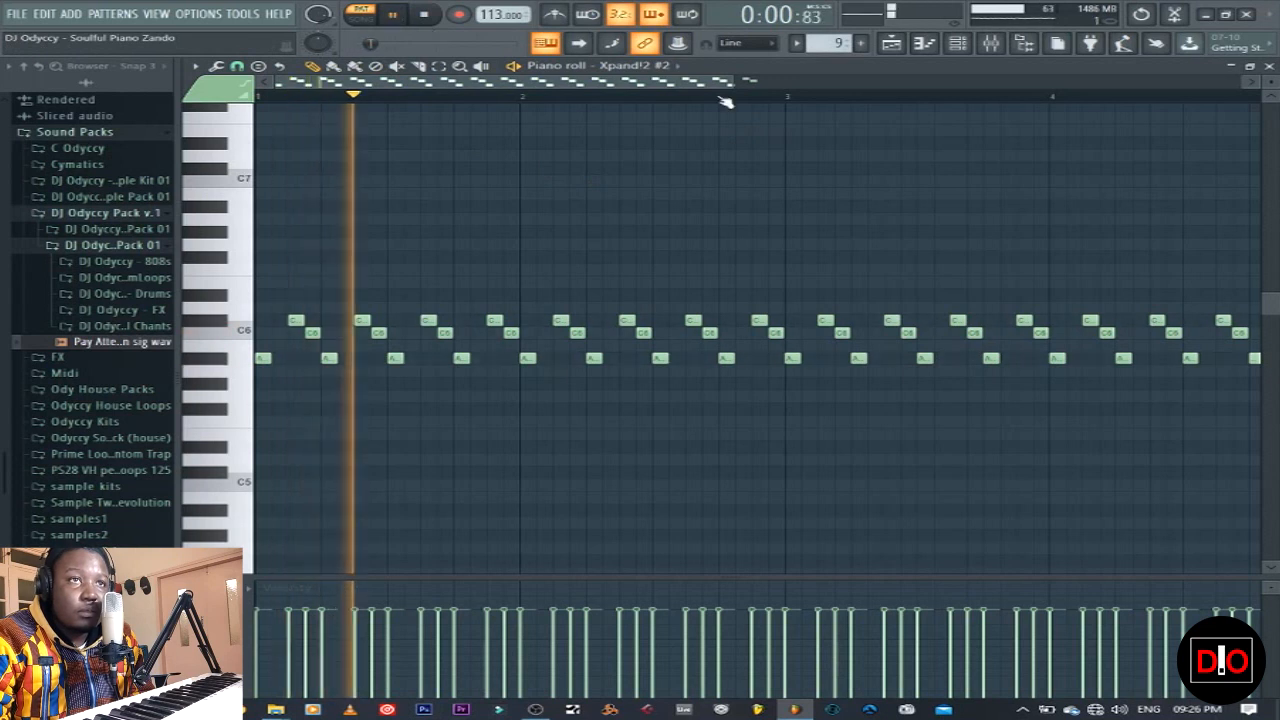
left_click_drag(740, 87, 900, 104)
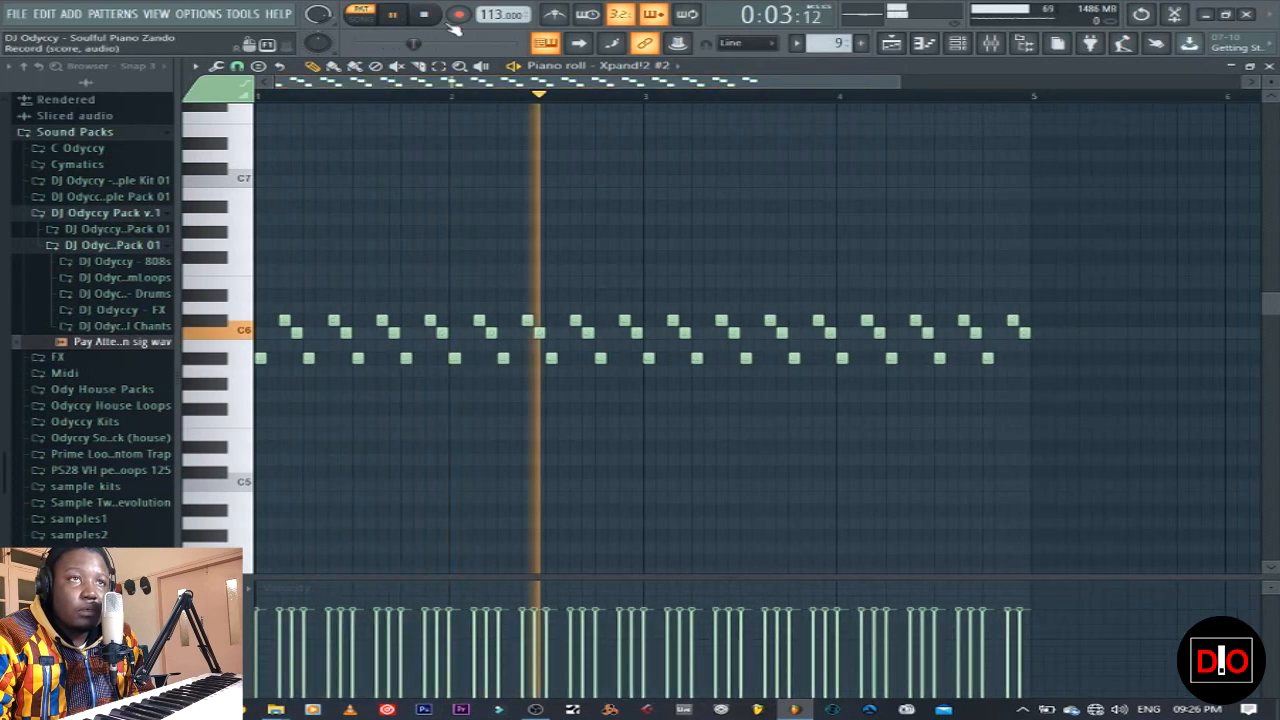
left_click(426, 15)
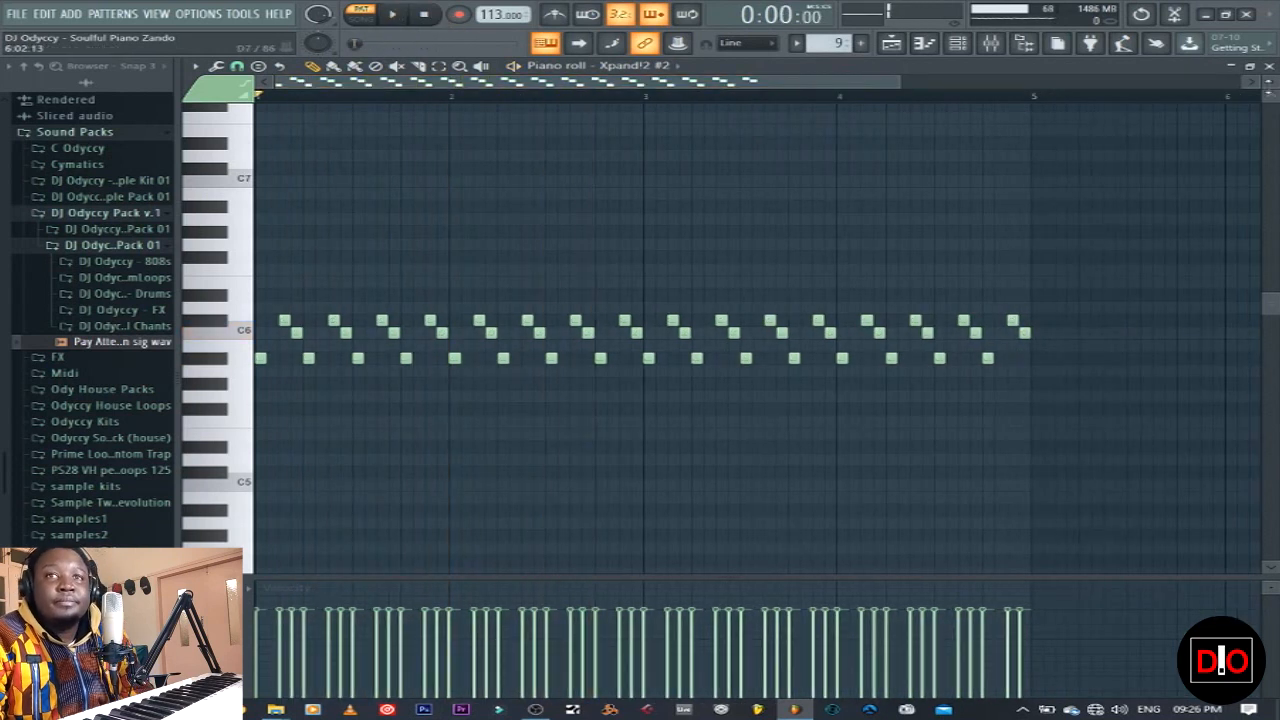
key("F7")
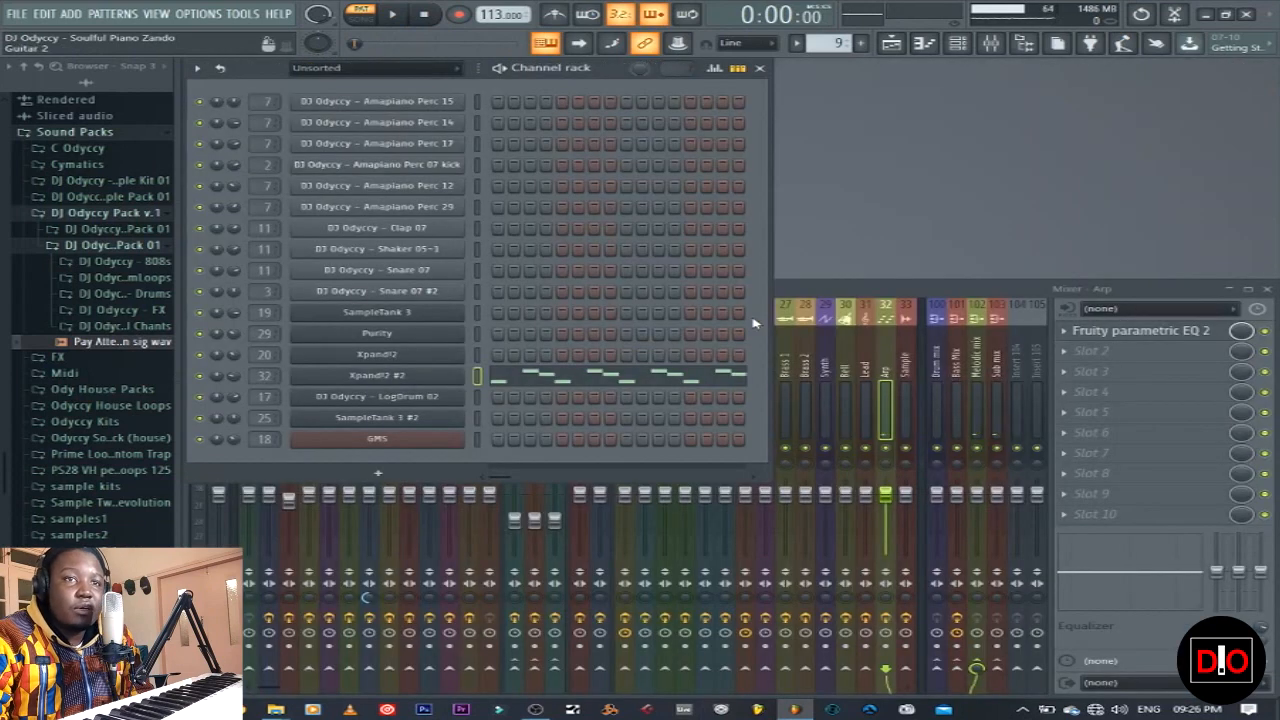
key("KP_Add")
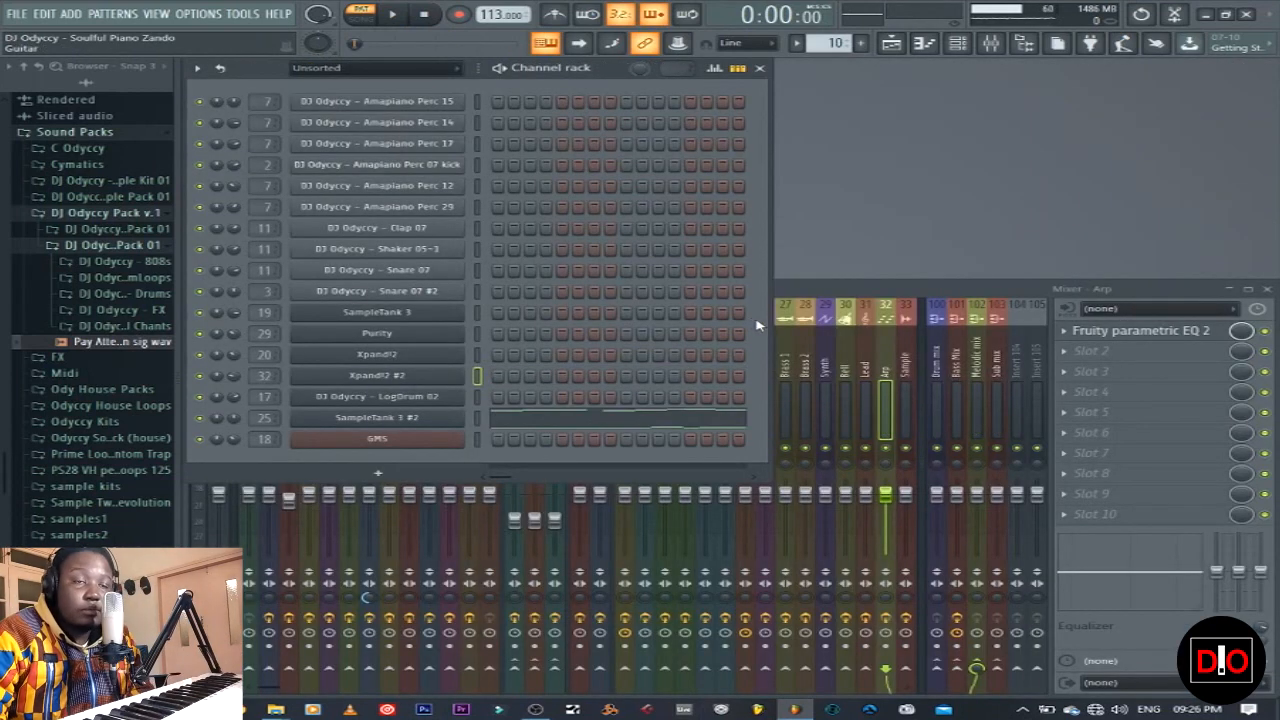
Step: Select pattern 10's SampleTank 3 #2 channel and inspect the Nylon String 1 Finger instrument loaded in its plugin
left_click(476, 418)
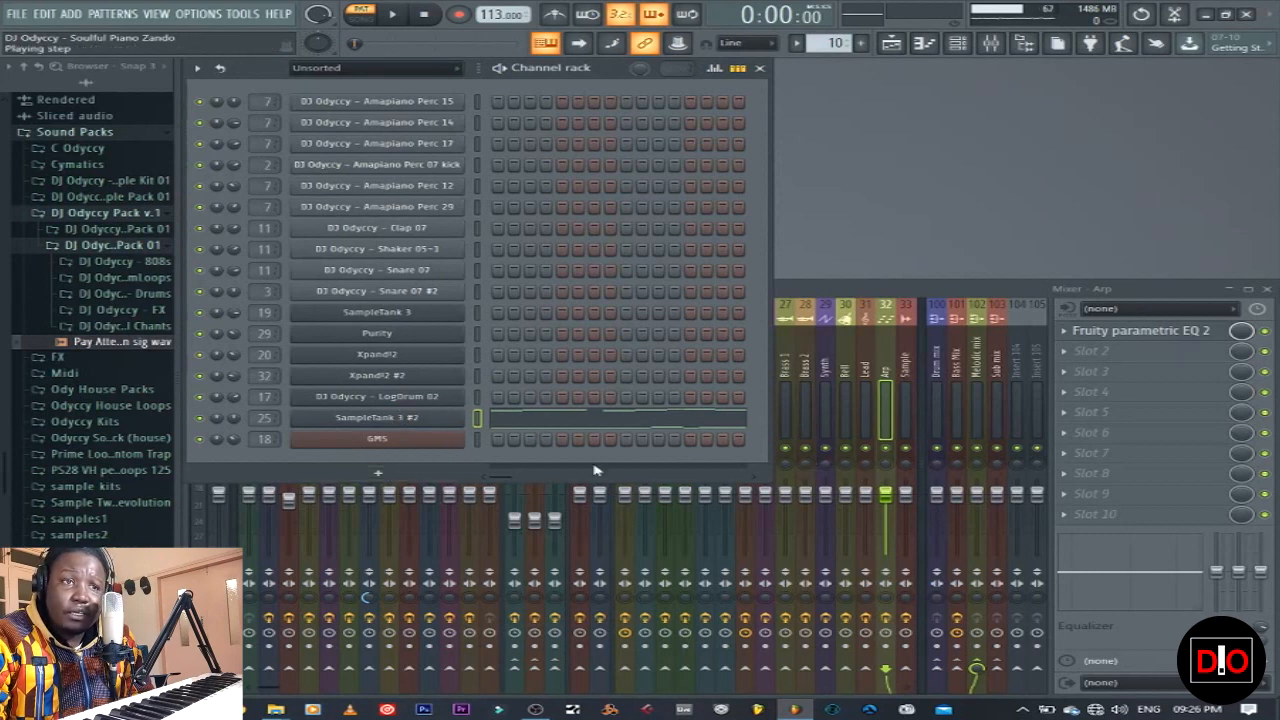
left_click(377, 422)
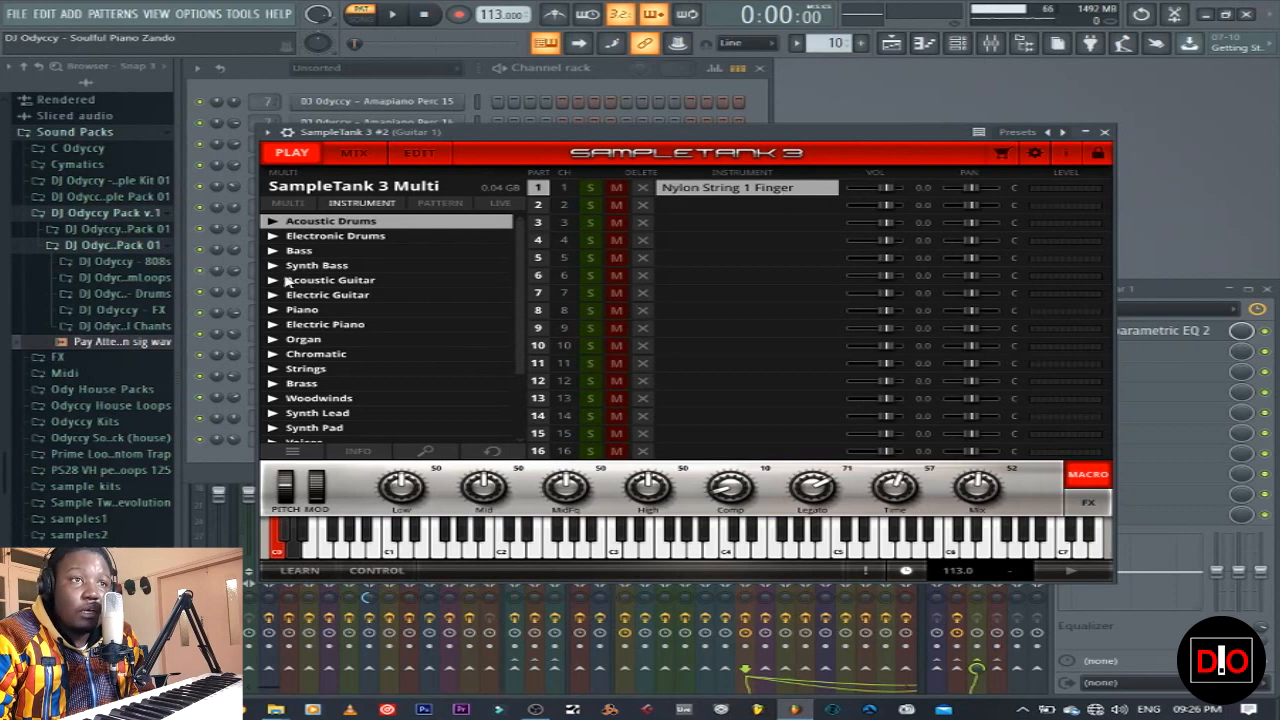
left_click(1105, 132)
Step: Play the SampleTank 3 #2 guitar melody in the piano roll, and look over the lower octaves
left_click(514, 423)
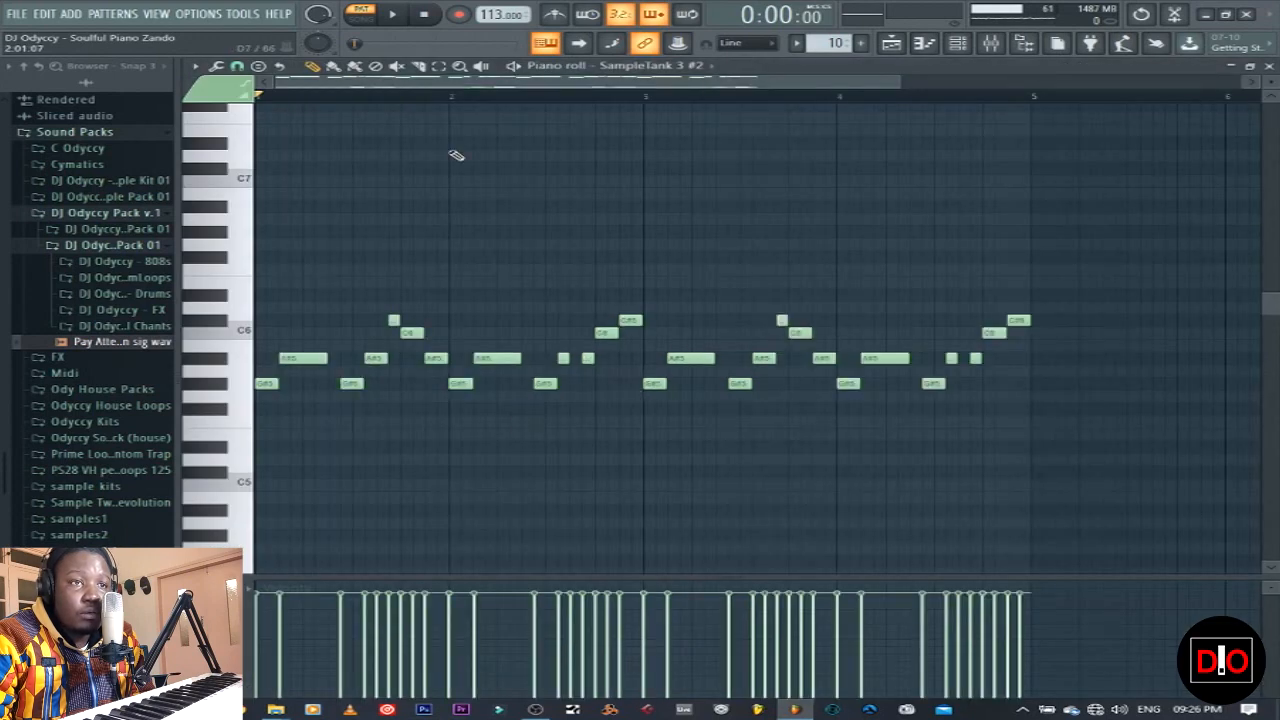
key("space")
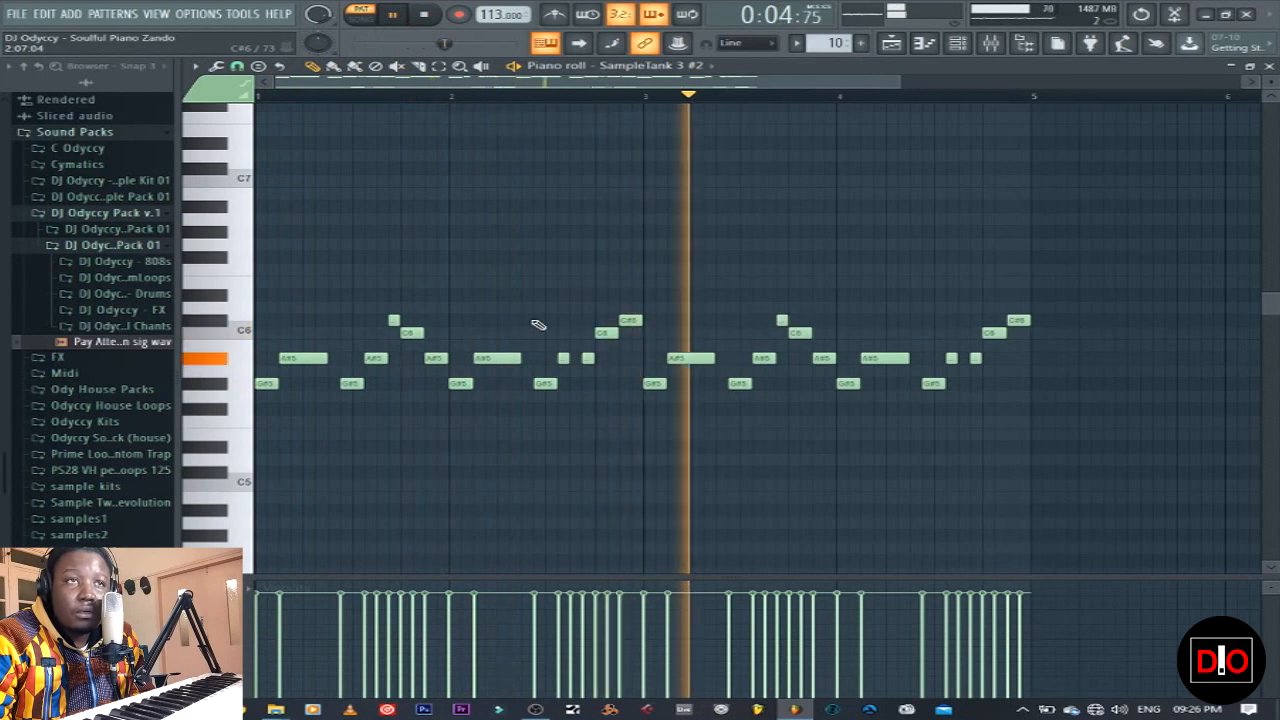
left_click(425, 15)
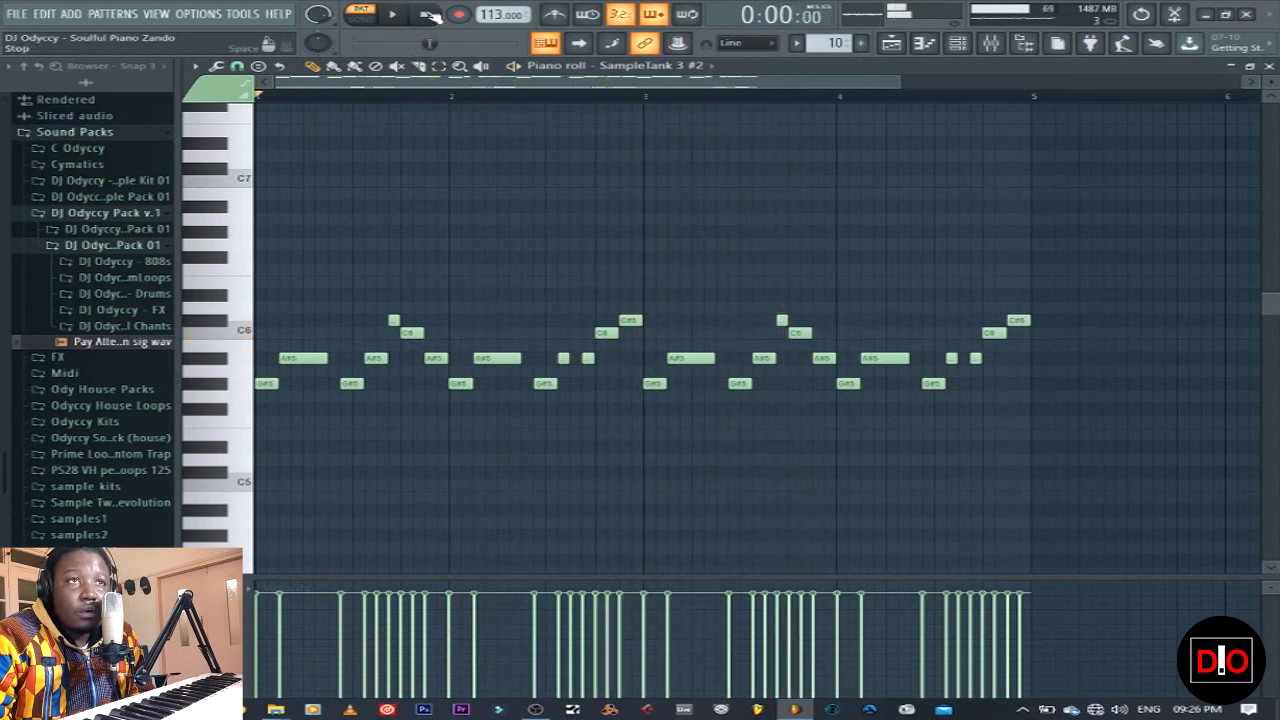
scroll(751, 271, "down", 3)
scroll(751, 271, "down", 1)
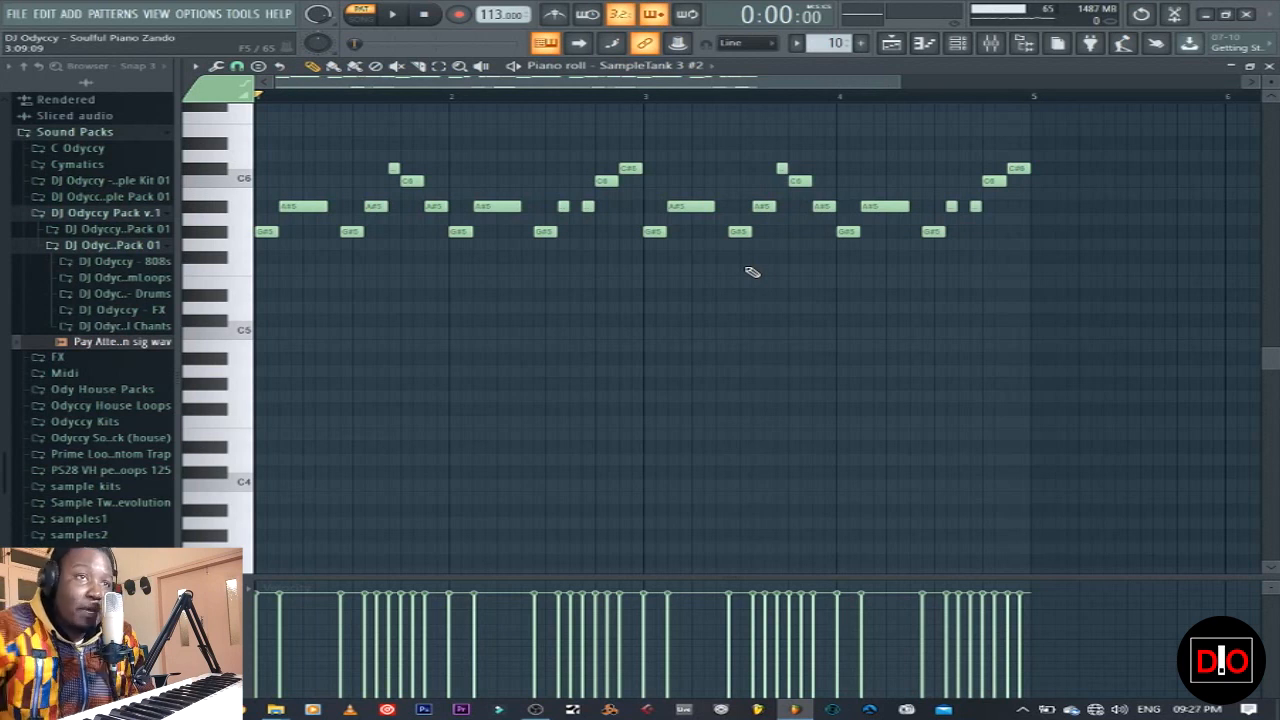
scroll(752, 272, "down", 4)
scroll(757, 294, "up", 4)
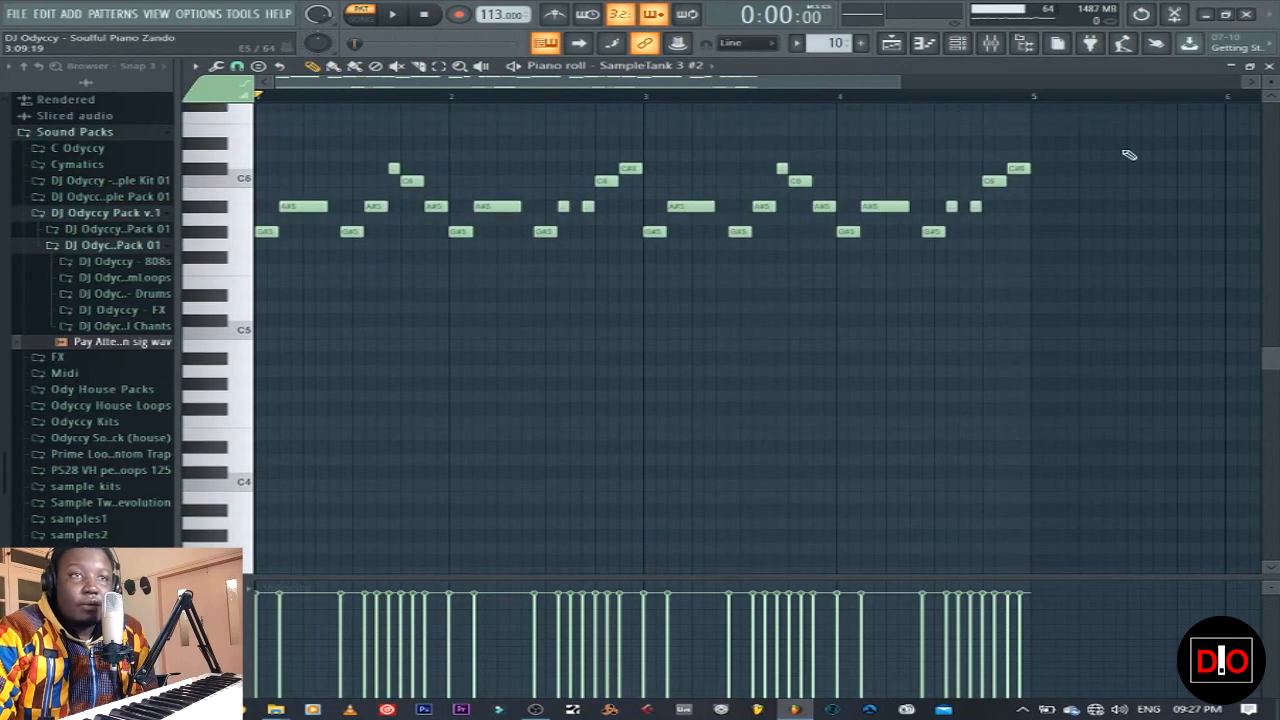
left_click(1270, 65)
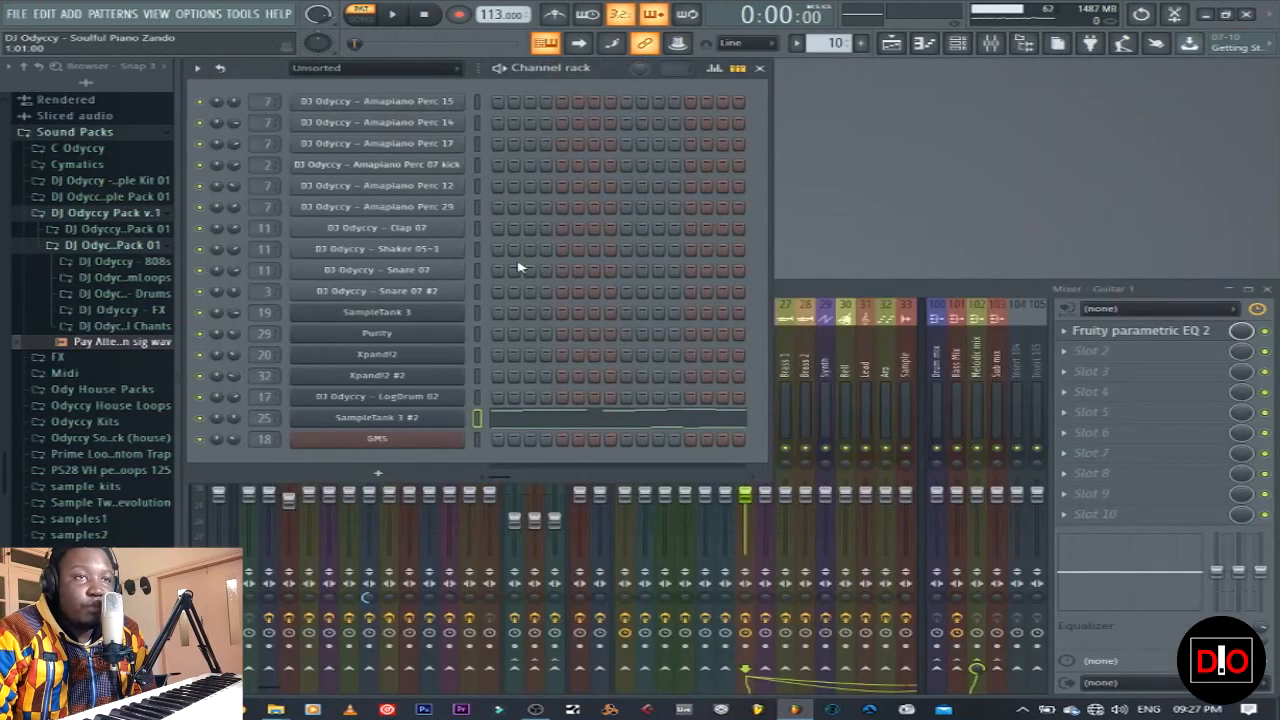
Step: Reopen the SampleTank 3 #2 plugin and demonstrate switching among the C0, C#0 and D0 key switches on its keyboard
left_click(377, 418)
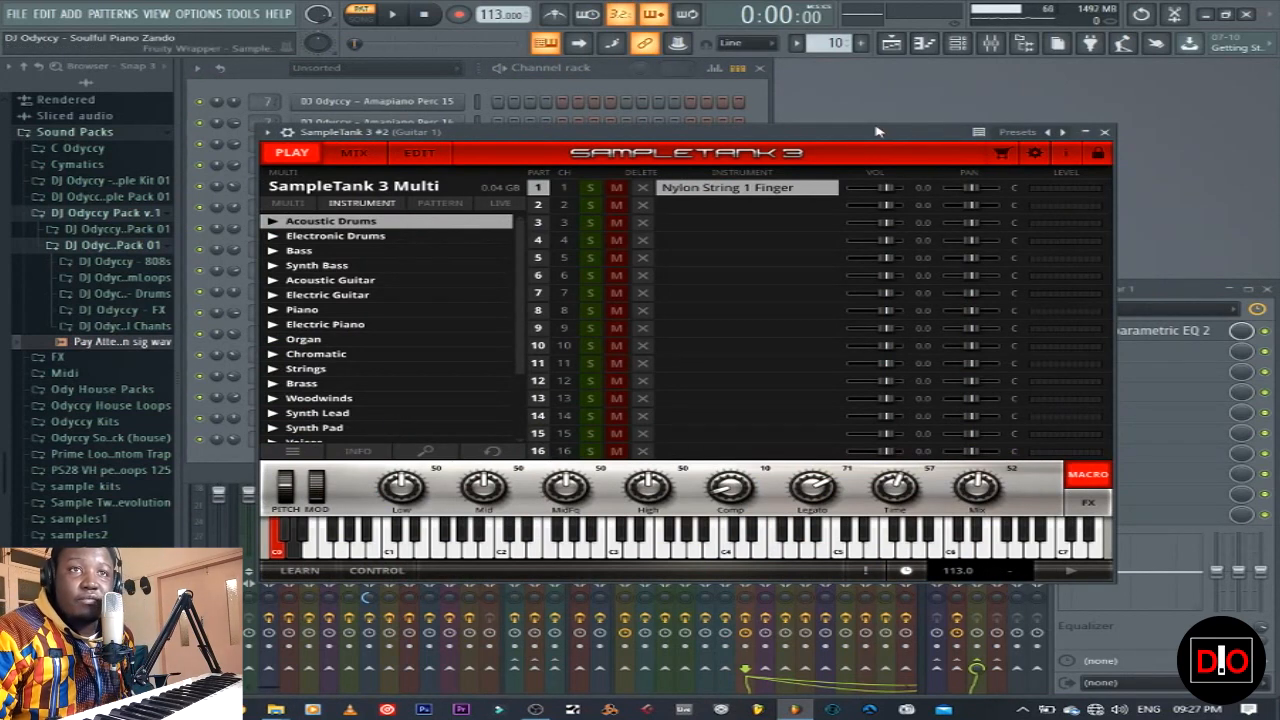
left_click_drag(826, 133, 835, 113)
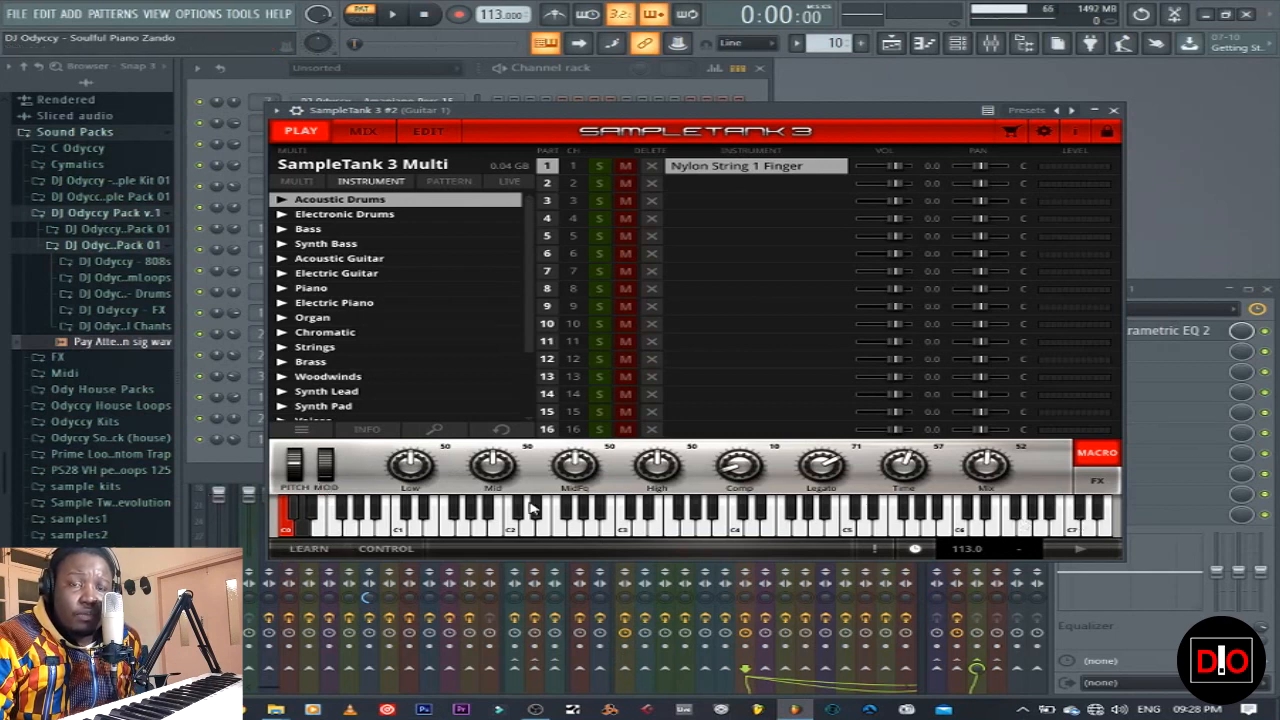
left_click(296, 513)
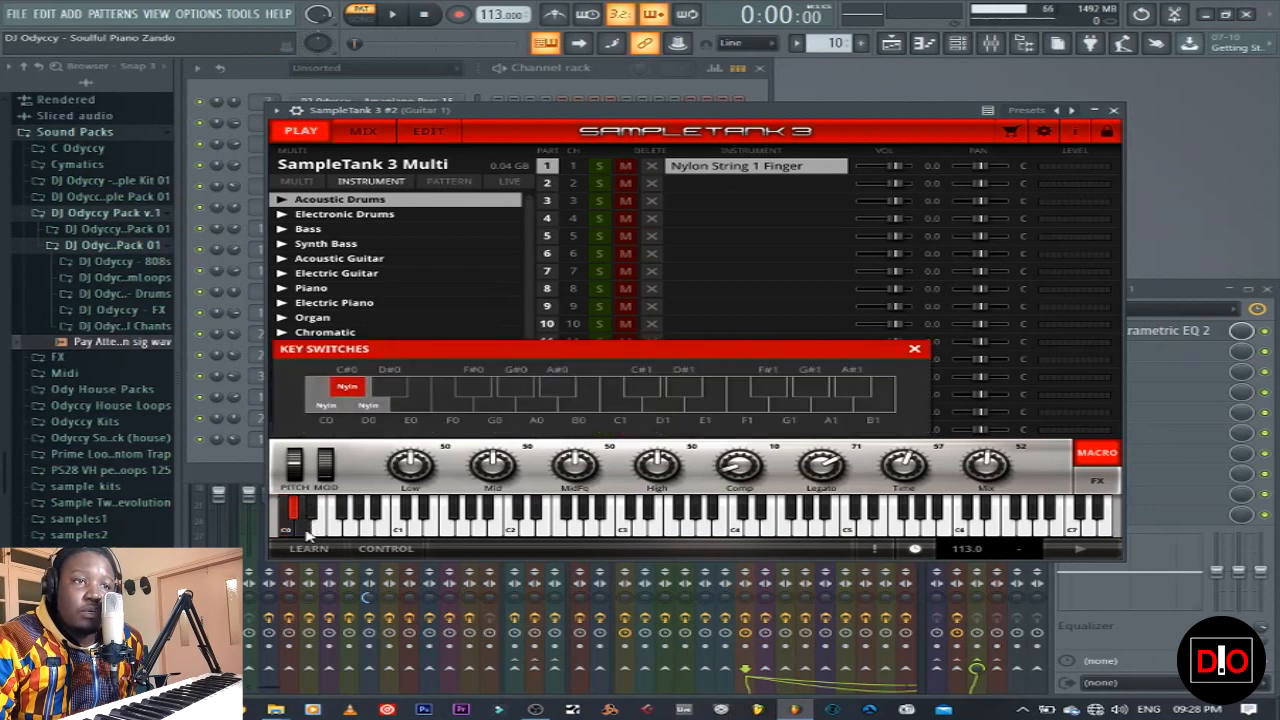
left_click(304, 528)
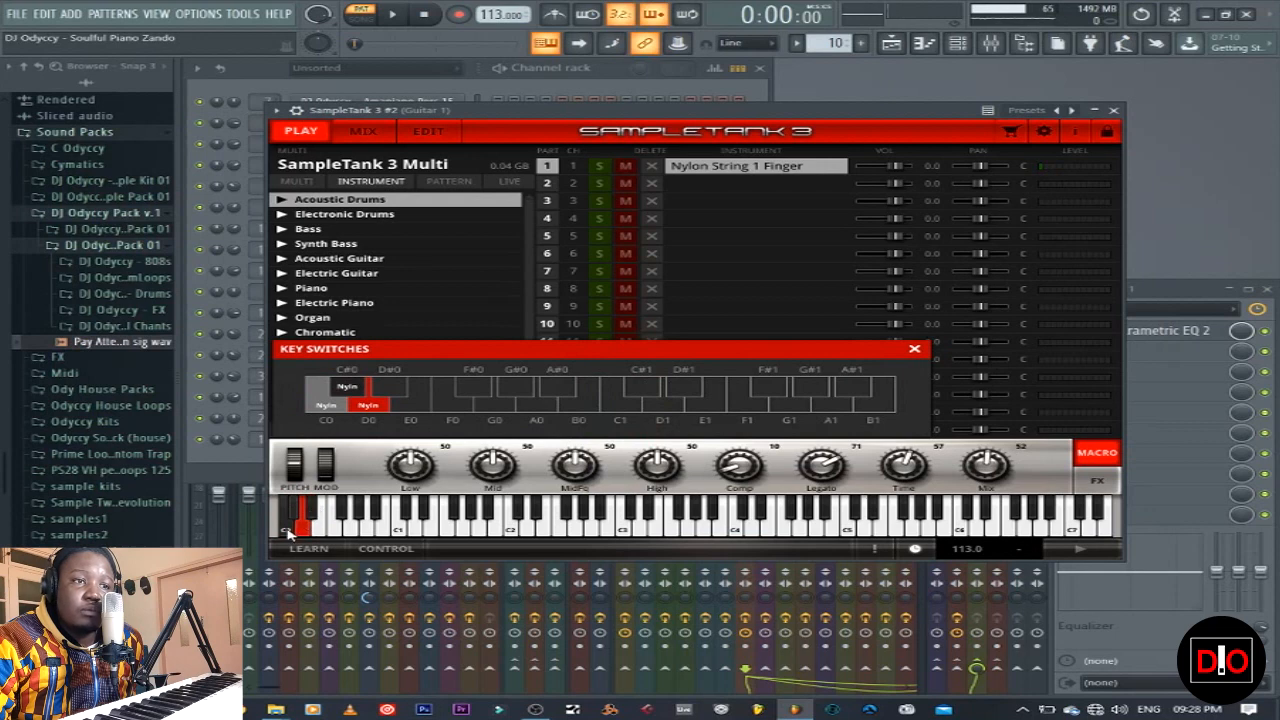
left_click(295, 512)
left_click(287, 531)
left_click(293, 514)
left_click(301, 528)
left_click(287, 530)
left_click(294, 514)
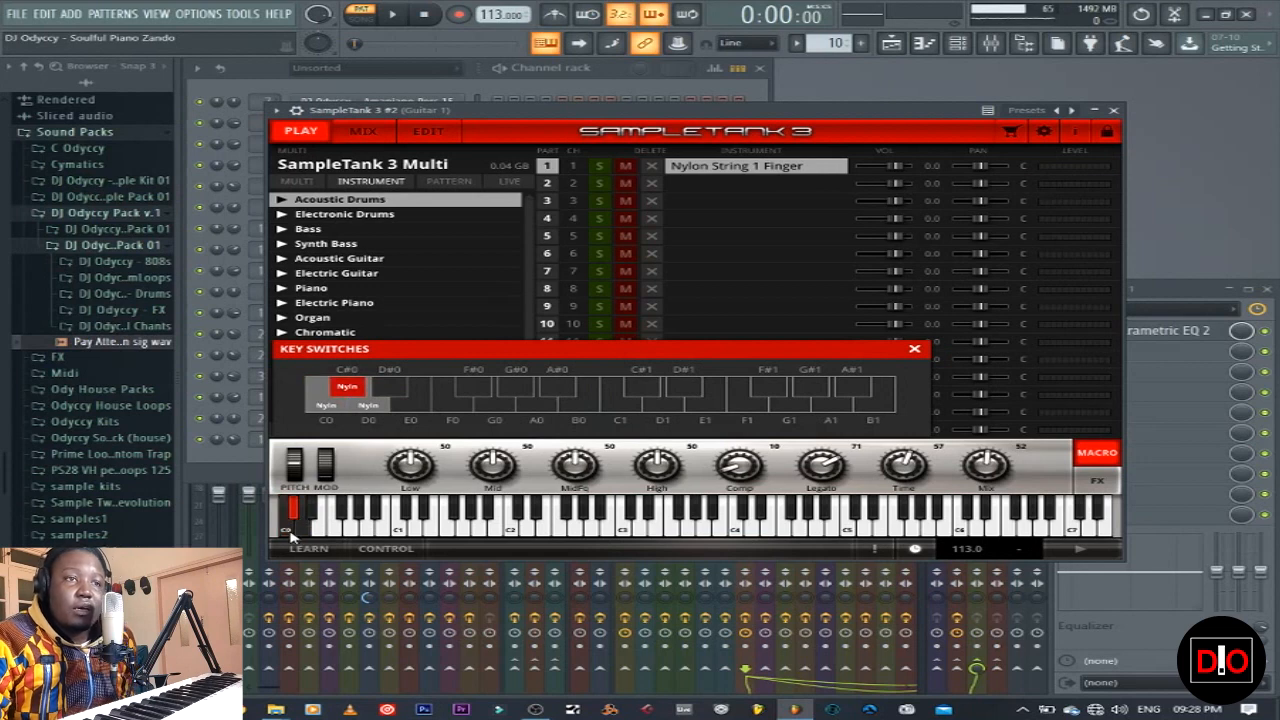
left_click(290, 533)
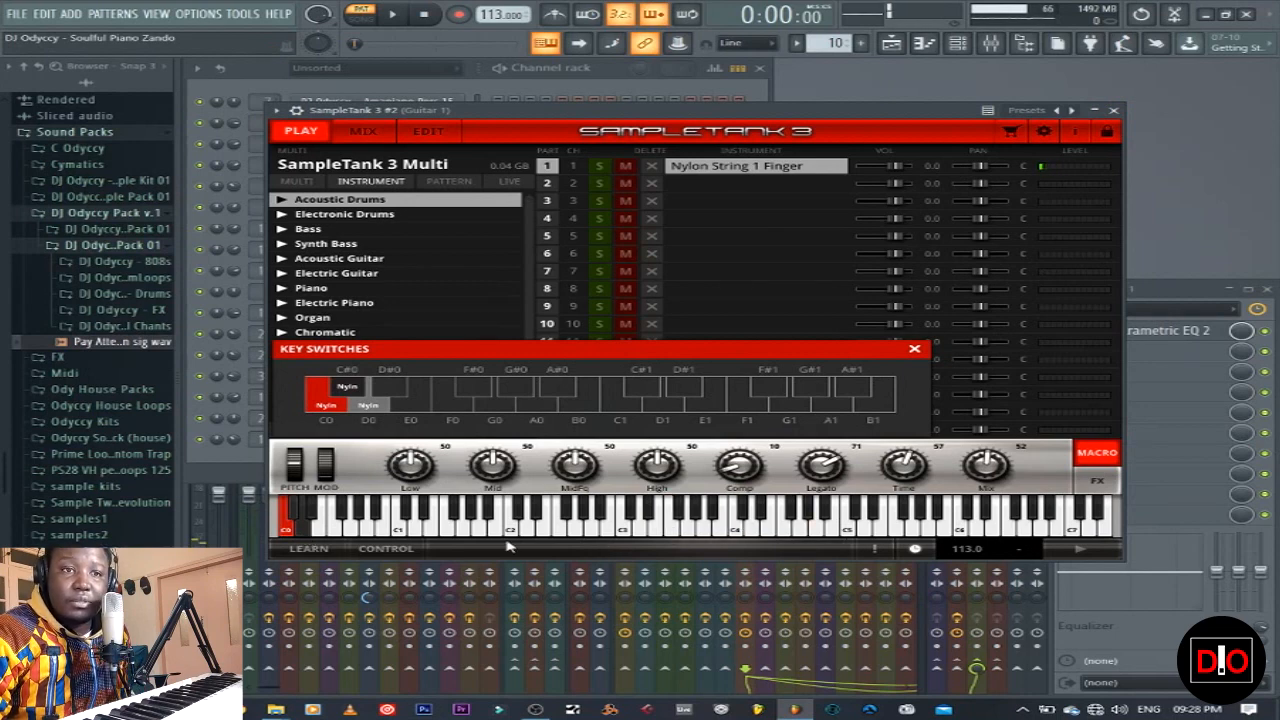
Step: Audition the same guitar note under the C#0, C0 and D0 key switches, ending on the C0 key switch
left_click(297, 512)
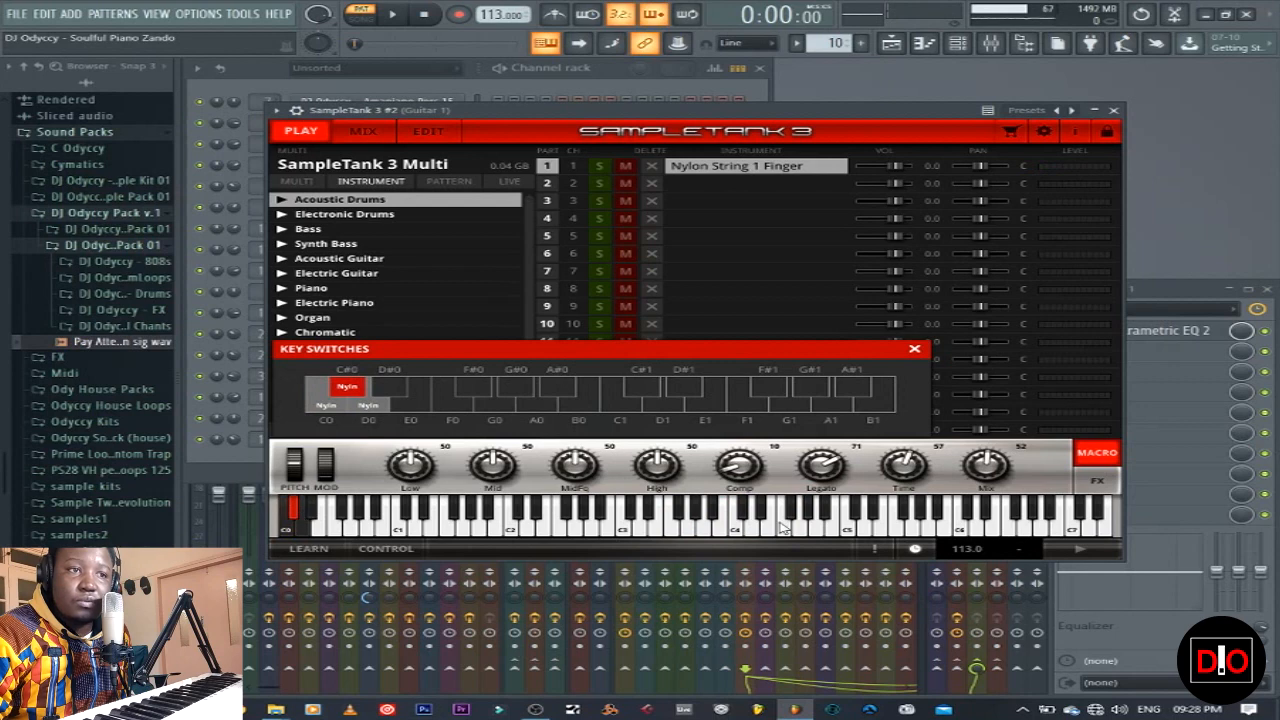
left_click(710, 530)
left_click(640, 531)
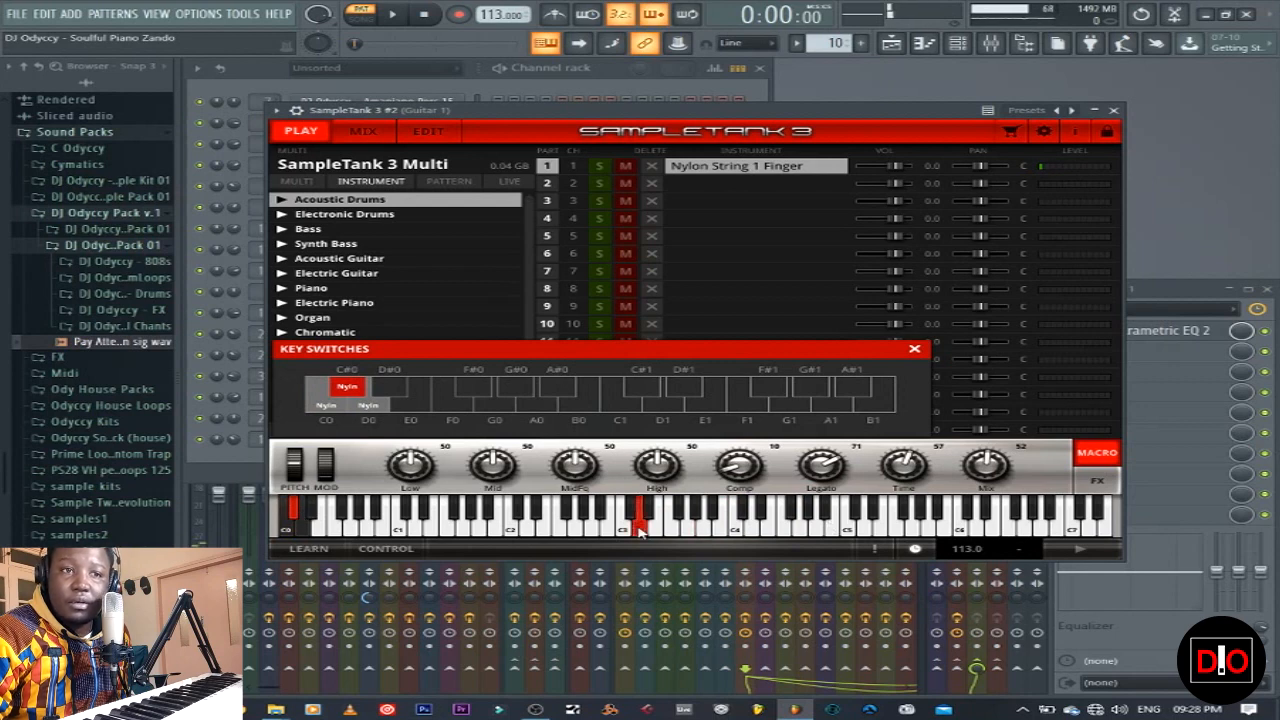
left_click(640, 531)
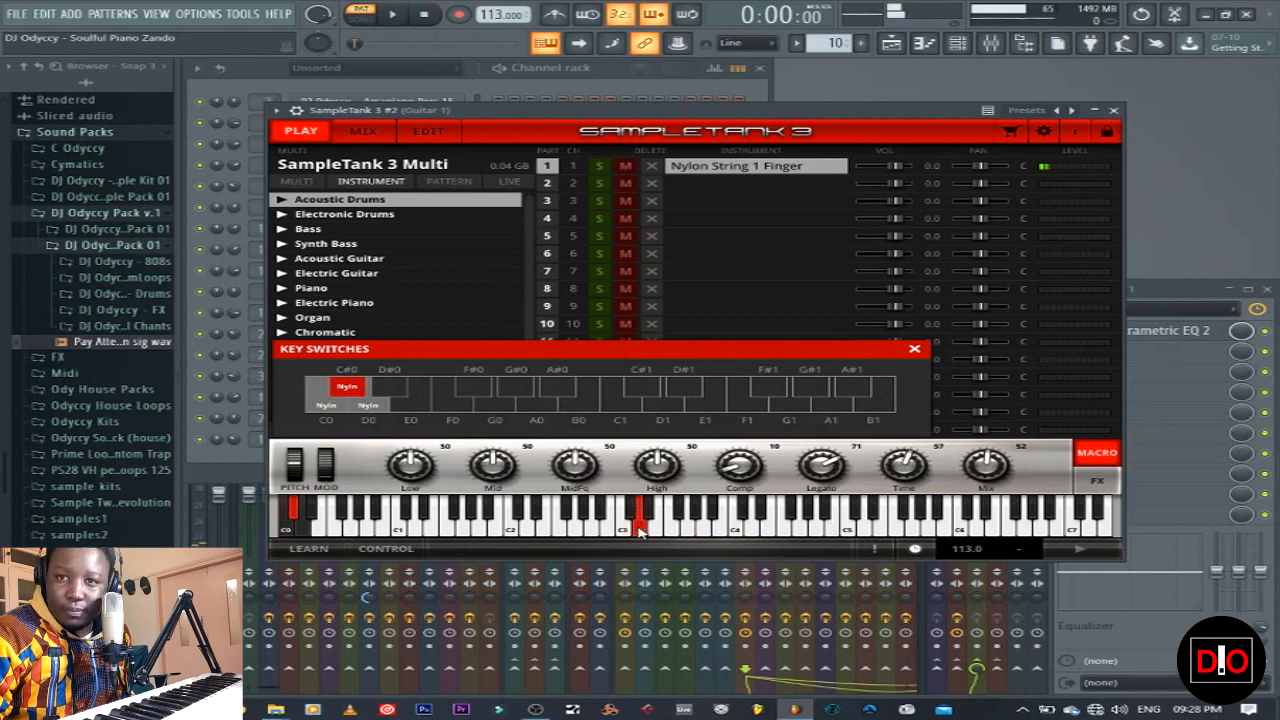
left_click(286, 528)
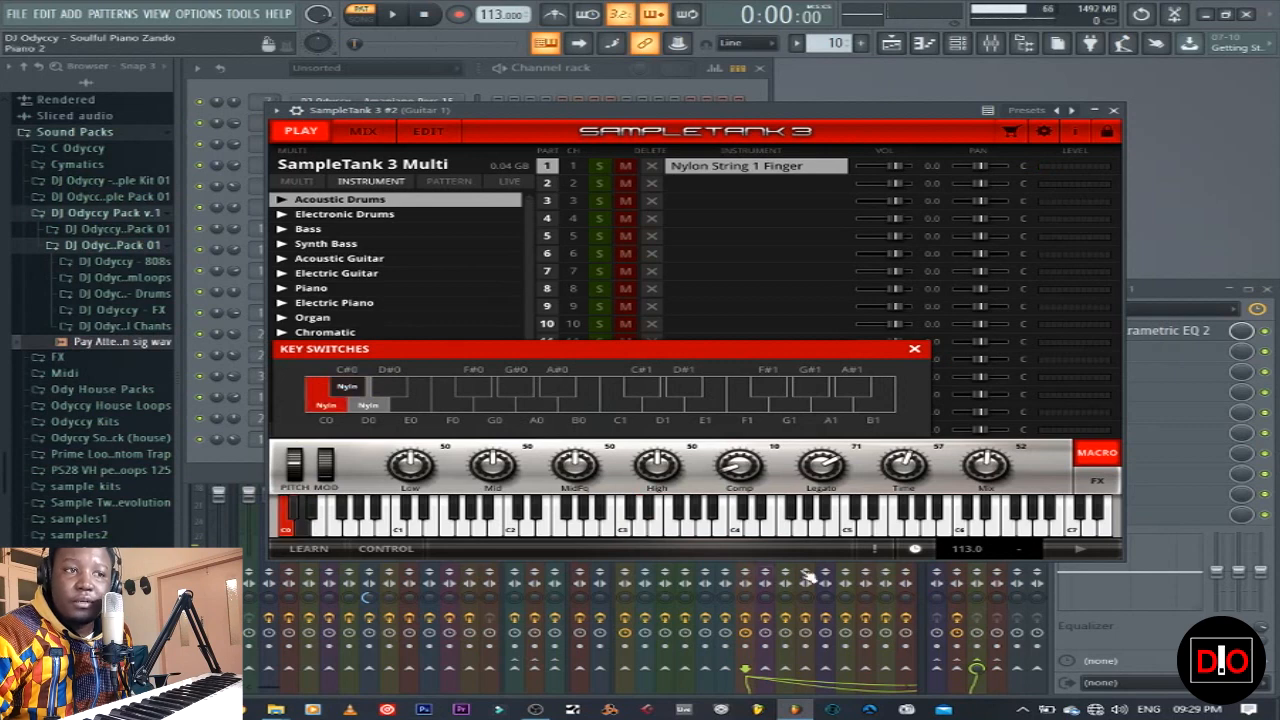
left_click(640, 531)
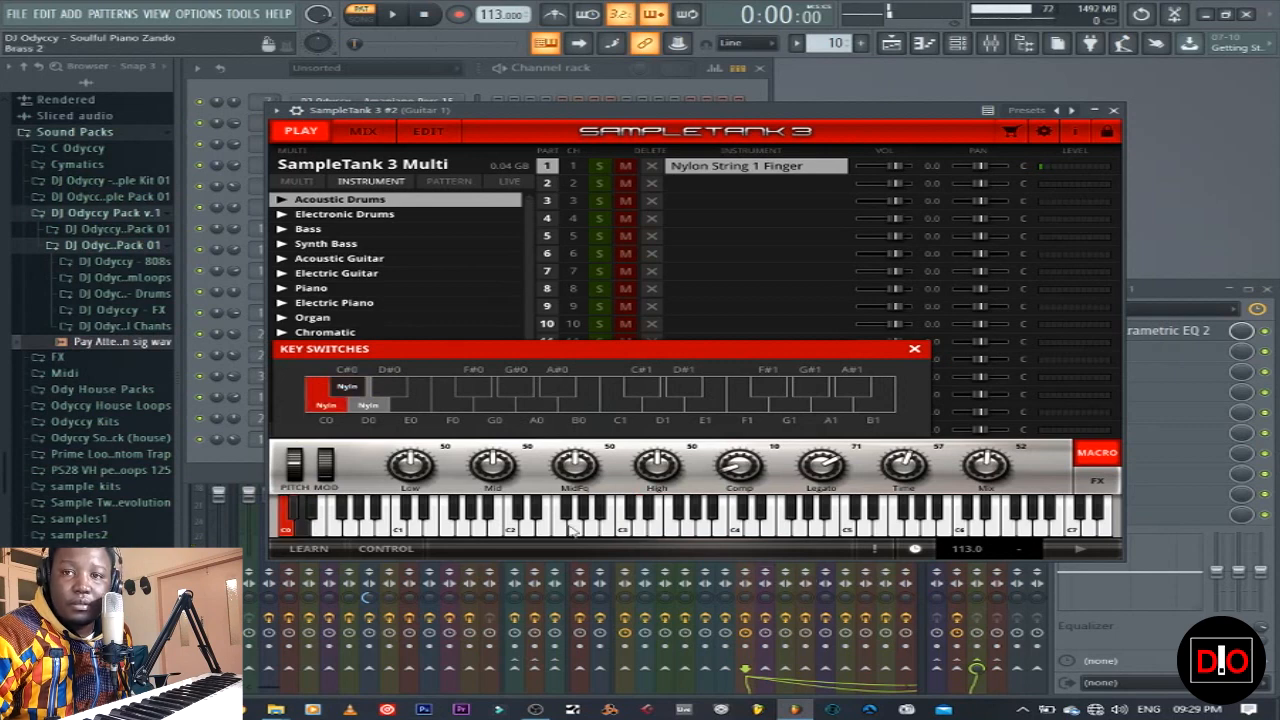
left_click(294, 512)
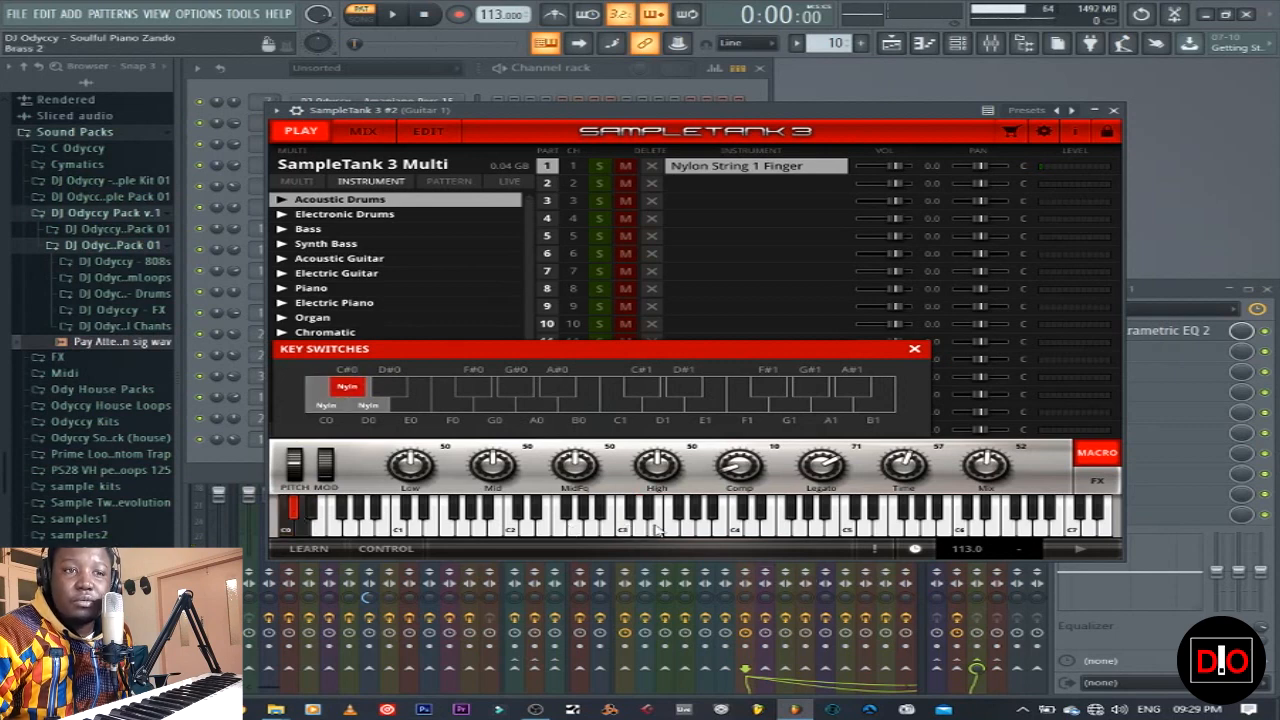
left_click(640, 532)
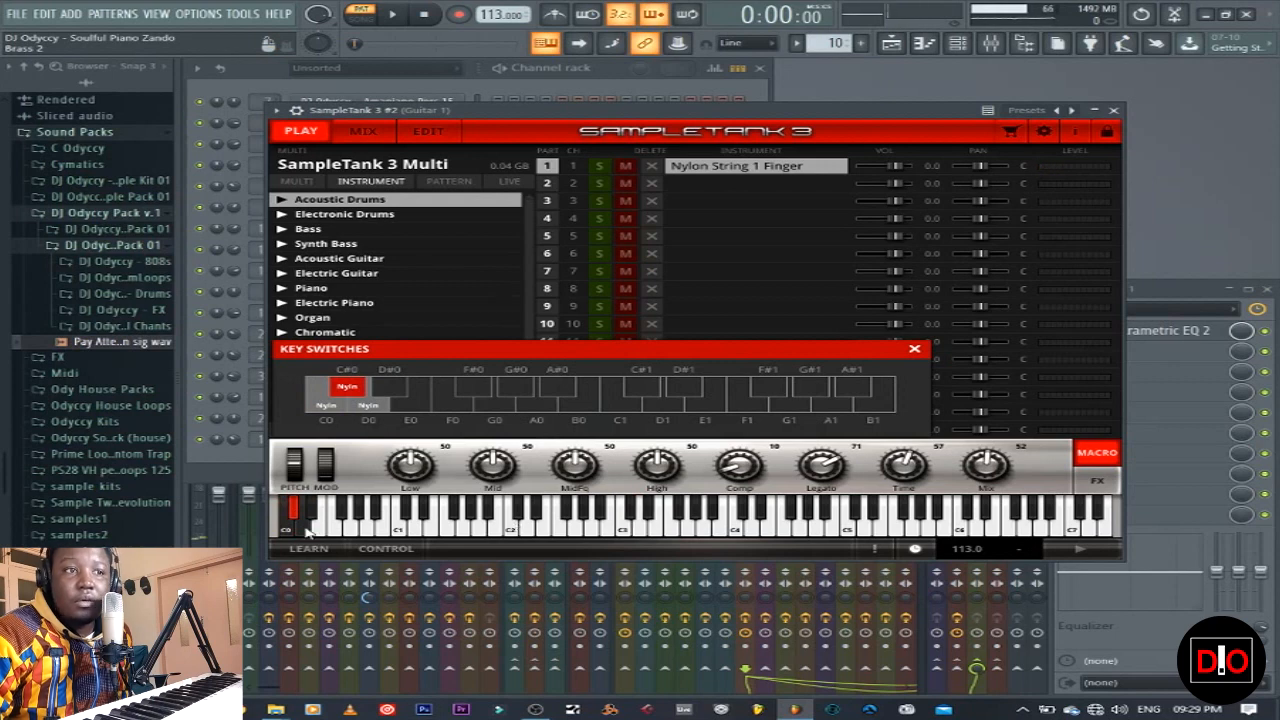
left_click(306, 529)
left_click(640, 530)
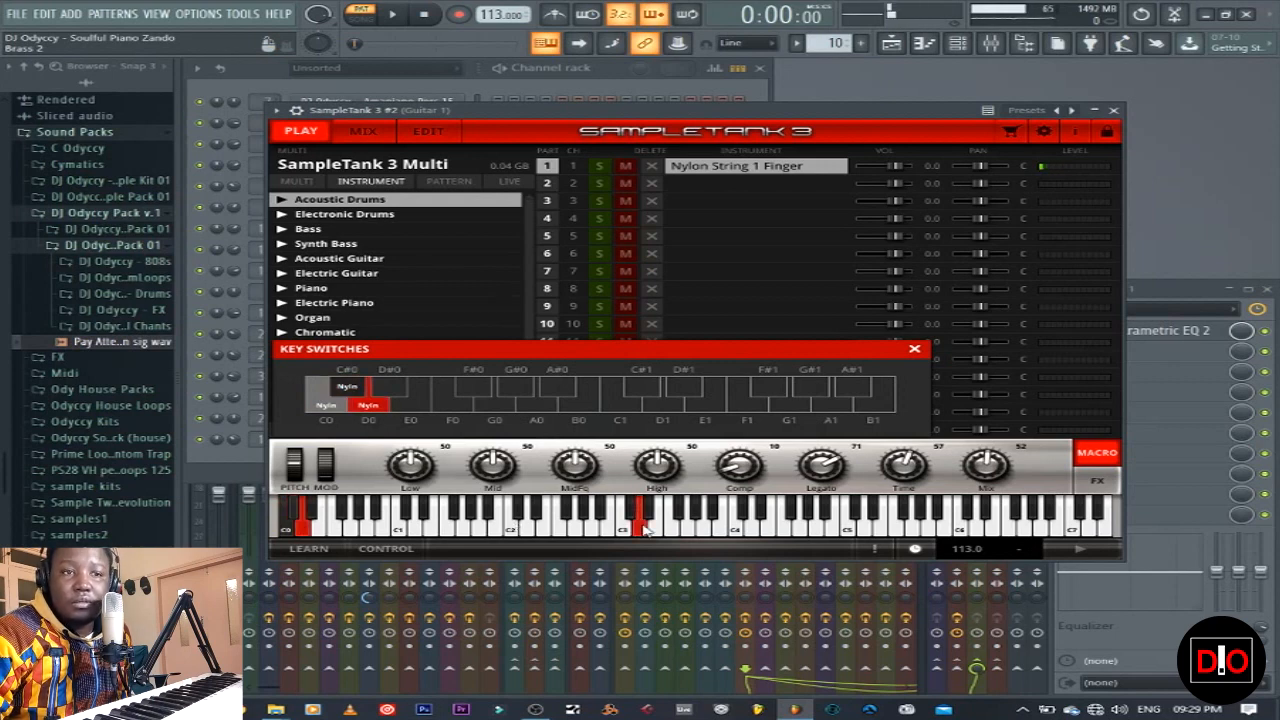
left_click(284, 530)
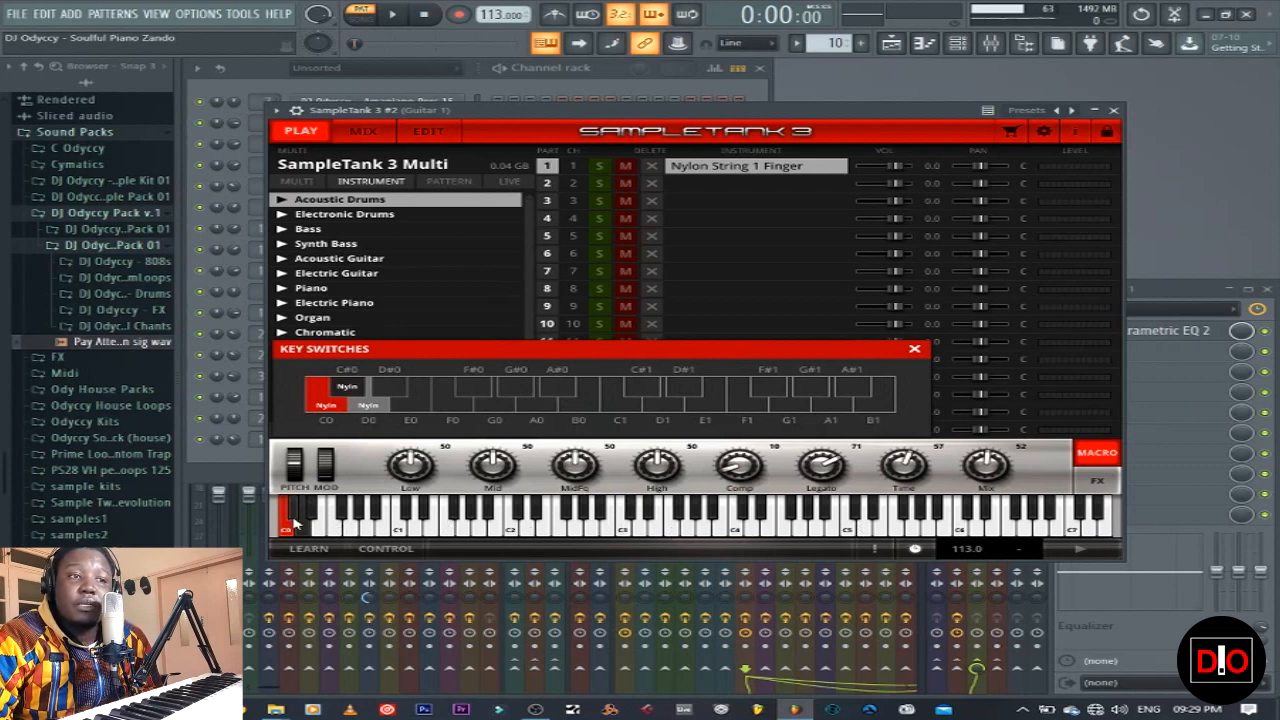
Step: Play pattern 10 while viewing the key-switch notes around C2 in the SampleTank 3 #2 piano roll
left_click(1113, 110)
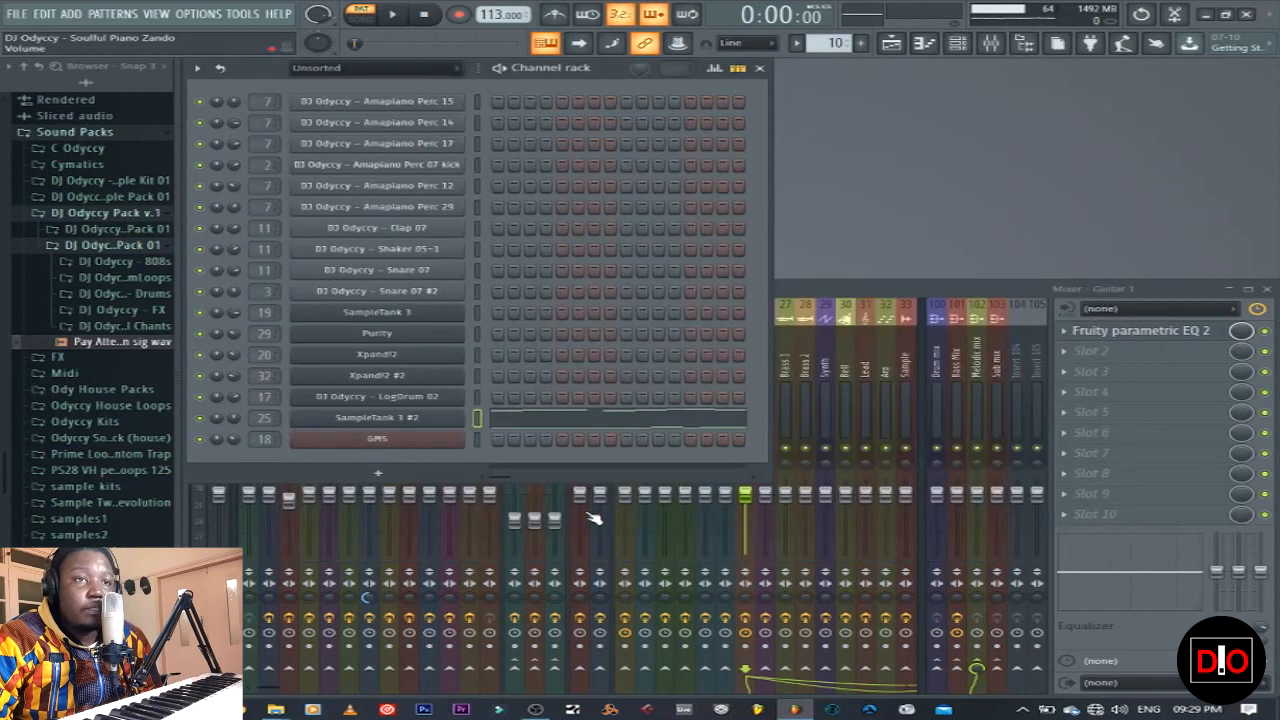
left_click(543, 415)
scroll(535, 451, "down", 3)
scroll(537, 448, "down", 3)
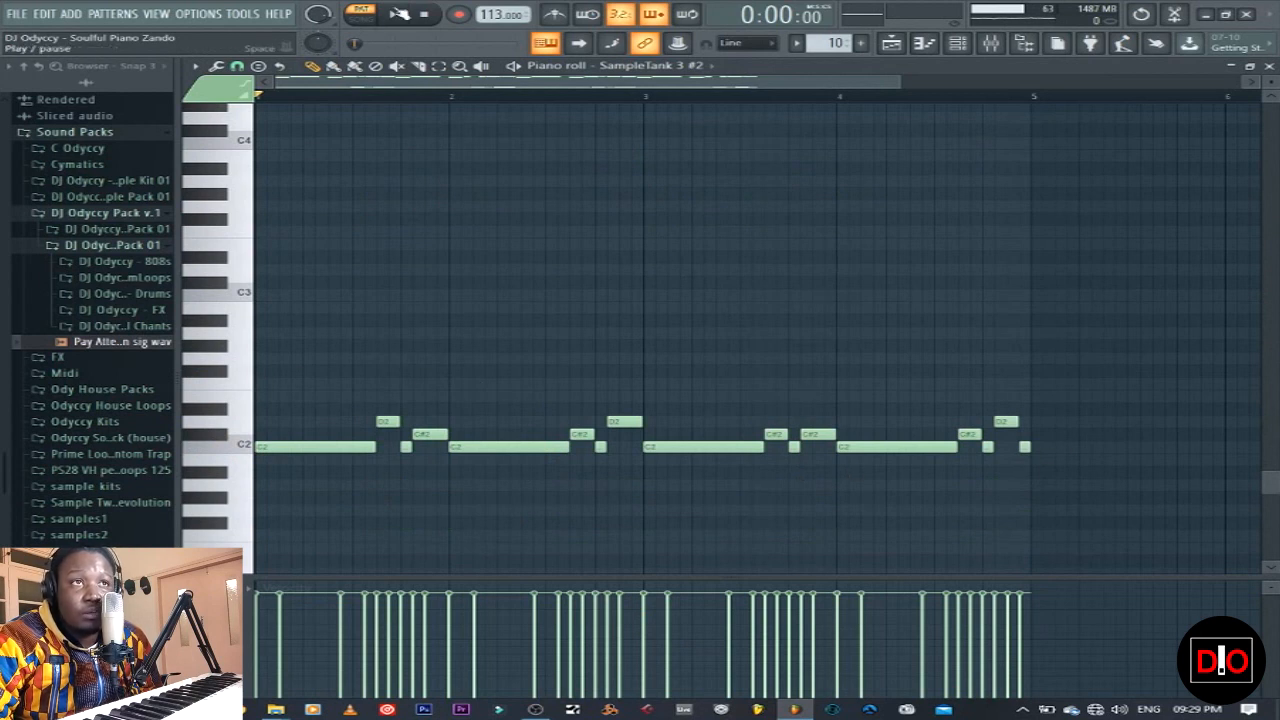
left_click(405, 18)
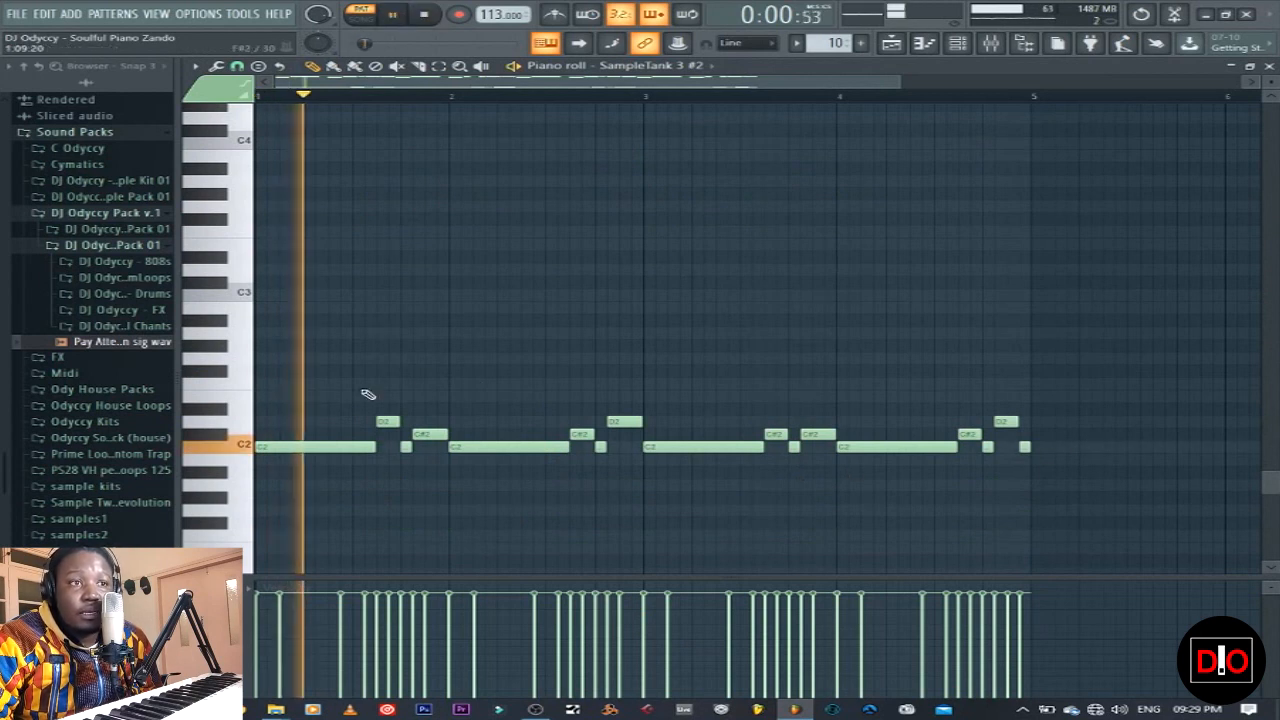
left_click(425, 15)
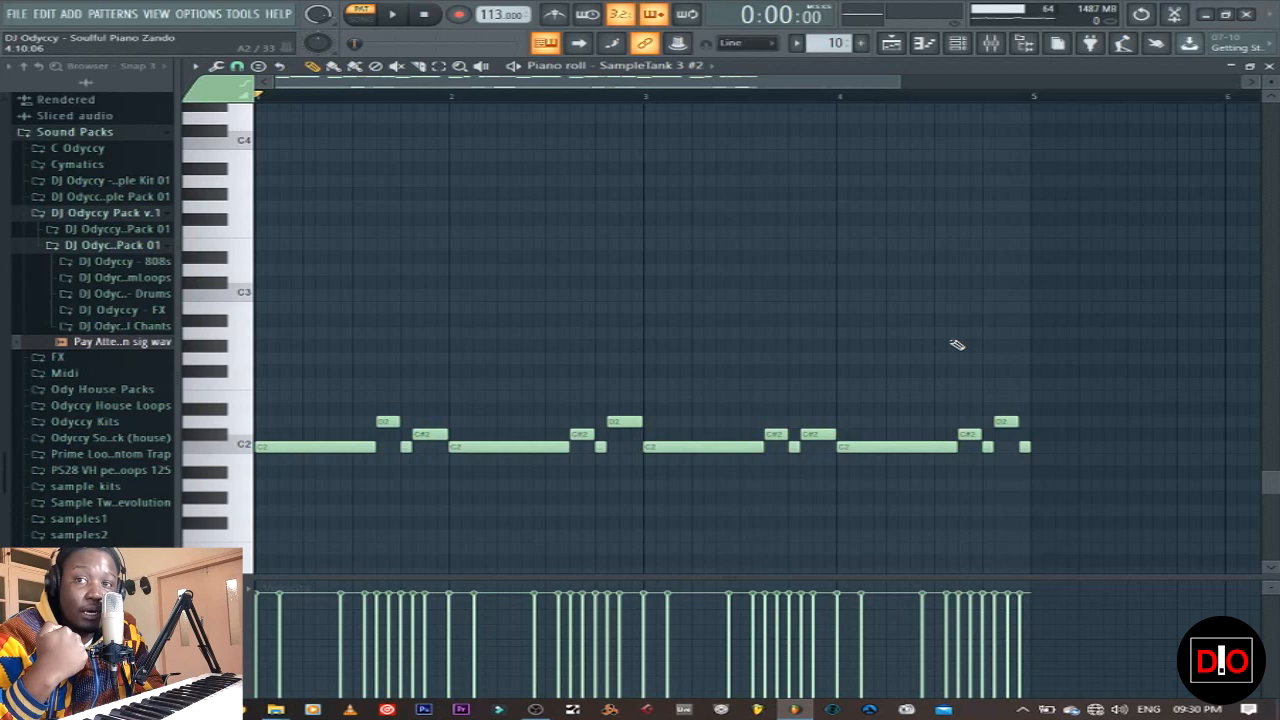
left_click(1268, 66)
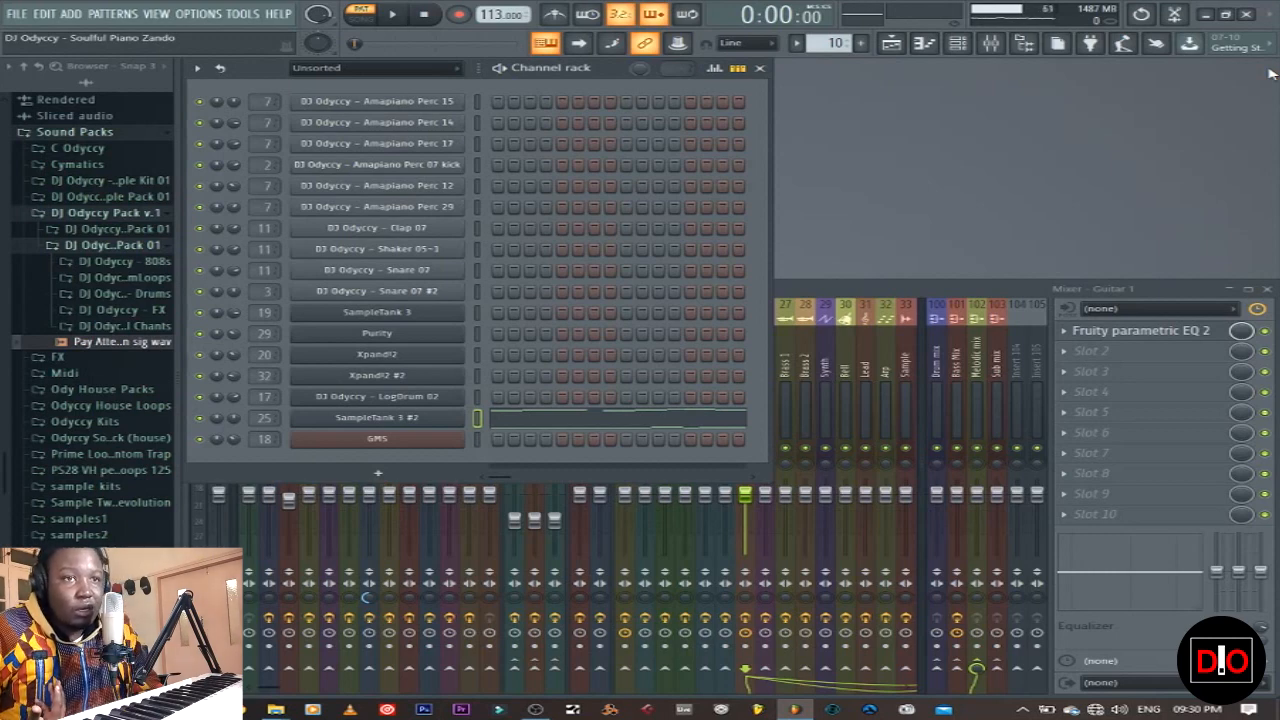
Step: Switch to pattern 11 and unsolo the Pad track in the playlist so that every track is enabled
key("KP_Add")
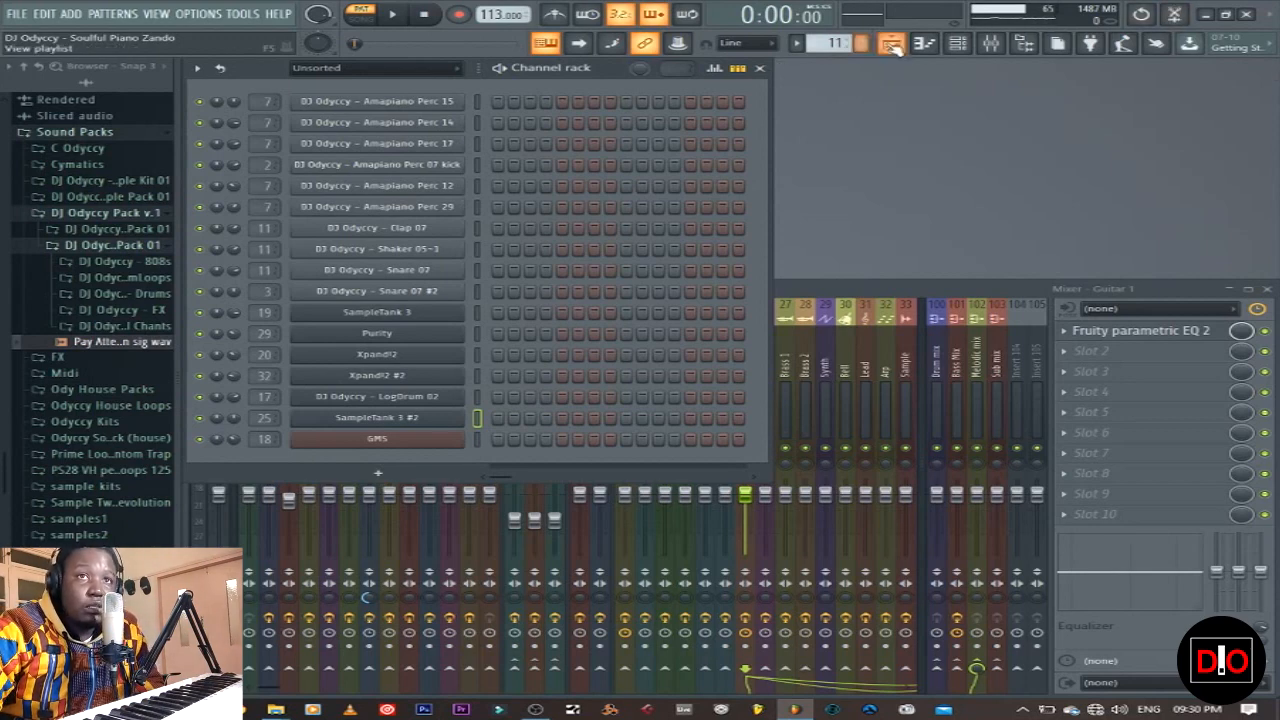
left_click(892, 43)
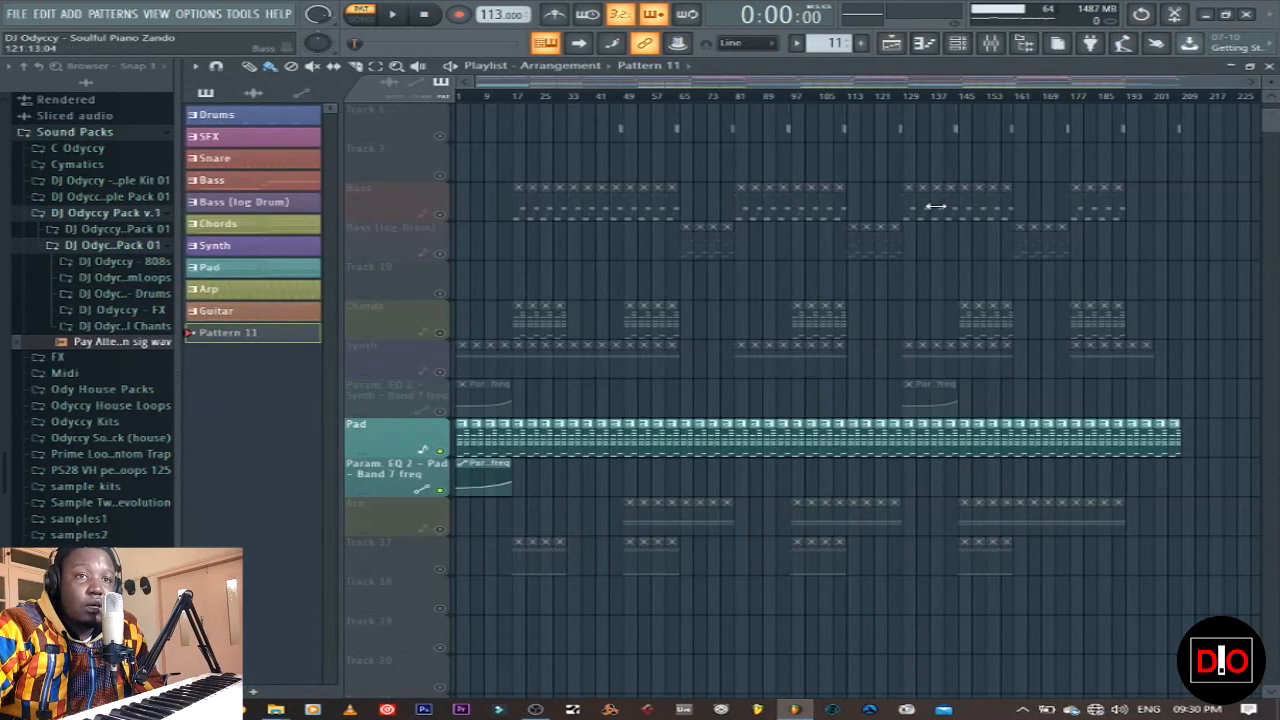
right_click(443, 454)
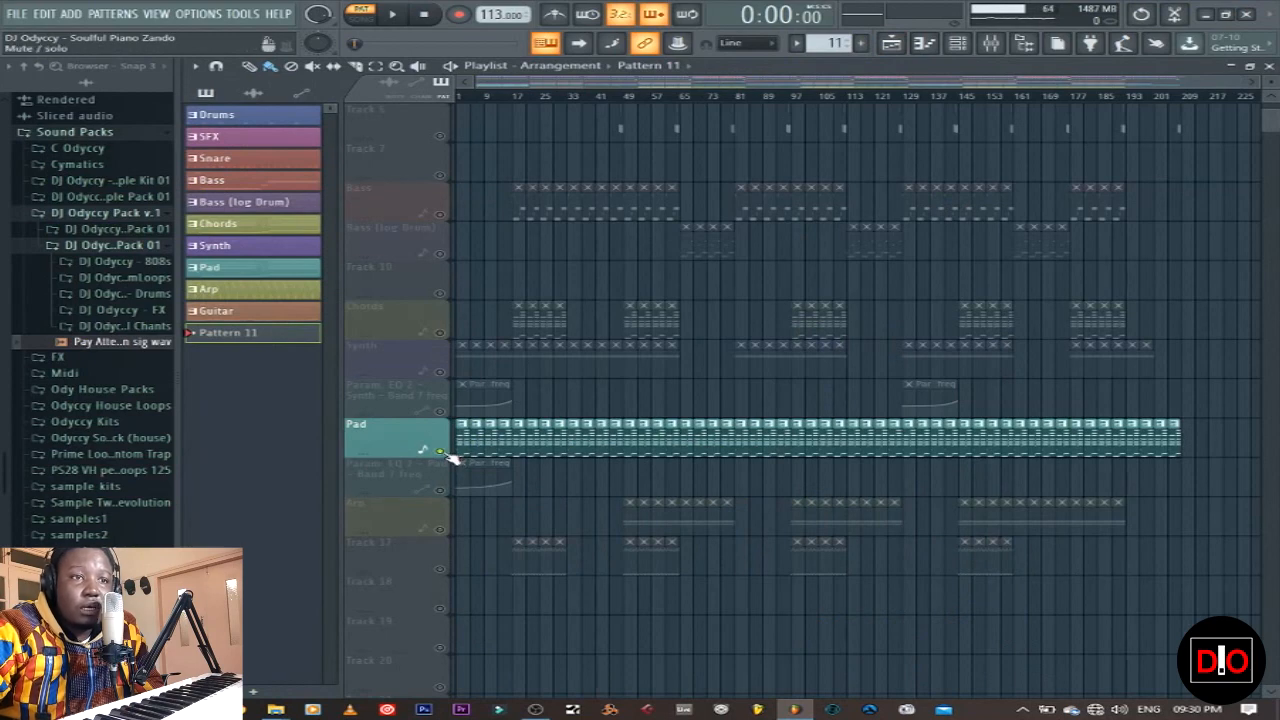
right_click(443, 454)
scroll(618, 272, "up", 4)
scroll(618, 272, "up", 2)
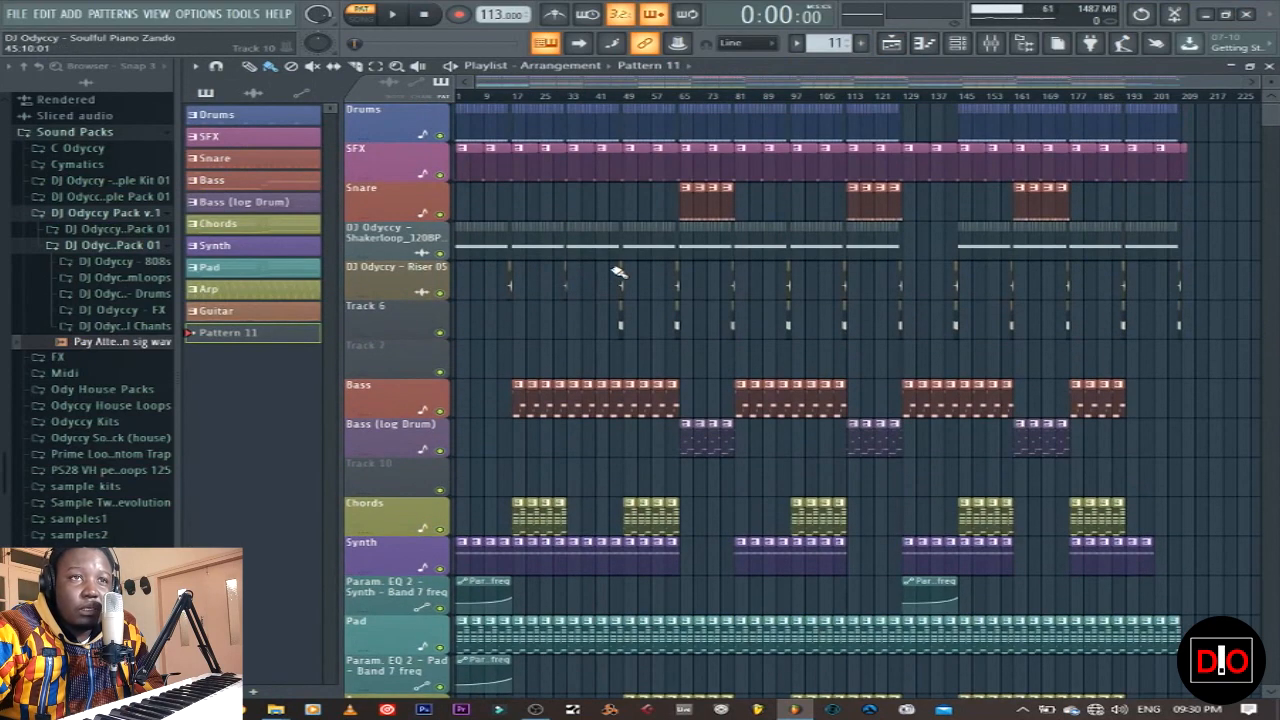
Step: Inspect the Shakerloop_120BPM 10 audio clip's sampler settings, and zoom the playlist in on the opening 32 bars
left_click(472, 247)
double_click(472, 247)
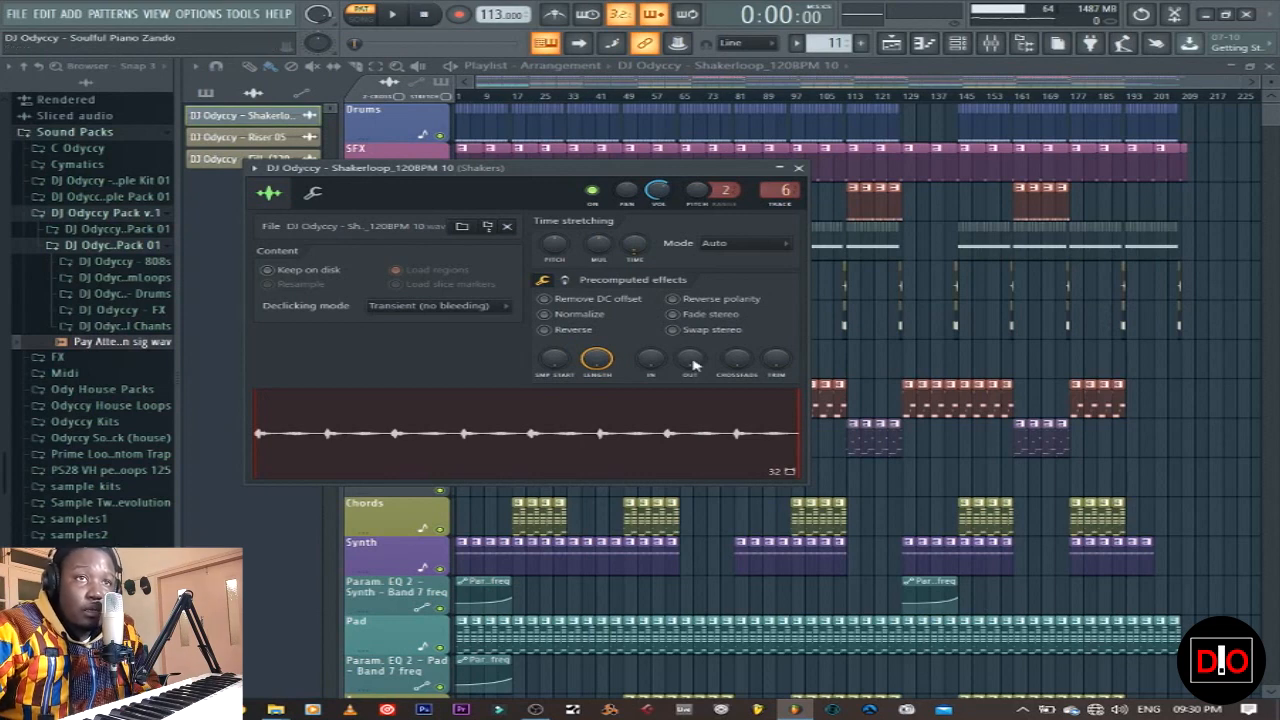
key("Escape")
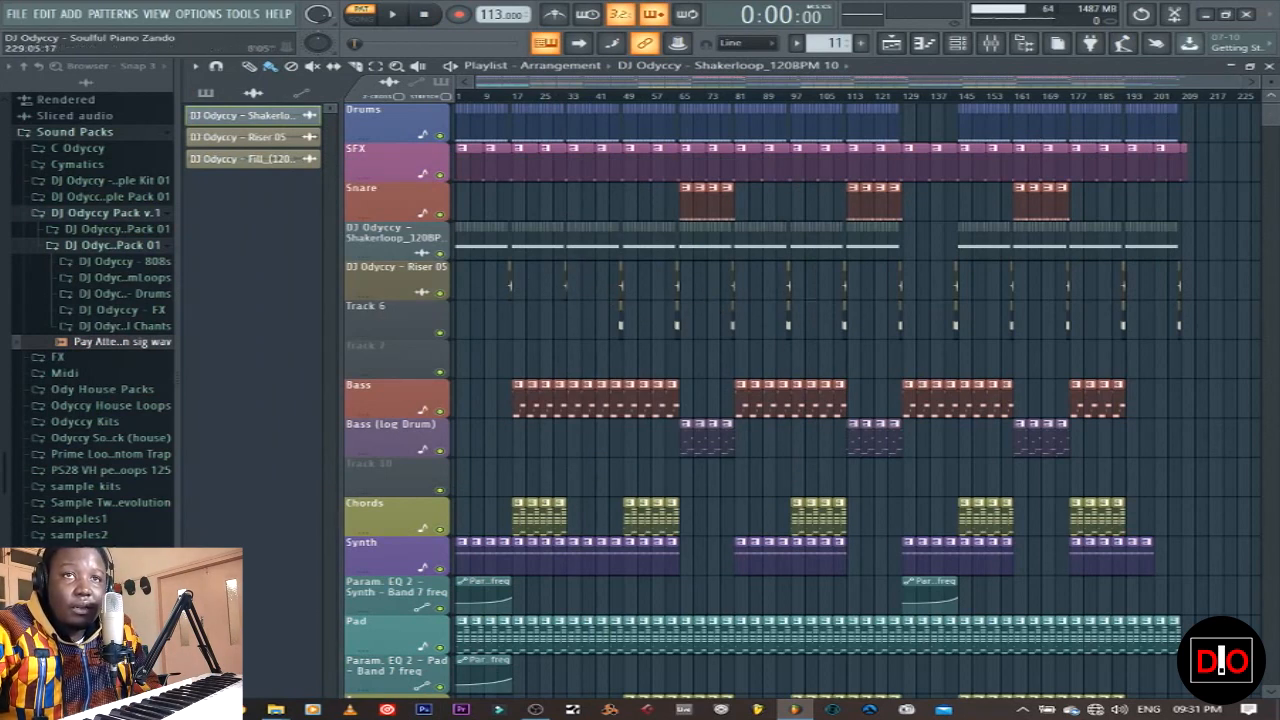
left_click_drag(1240, 83, 600, 84)
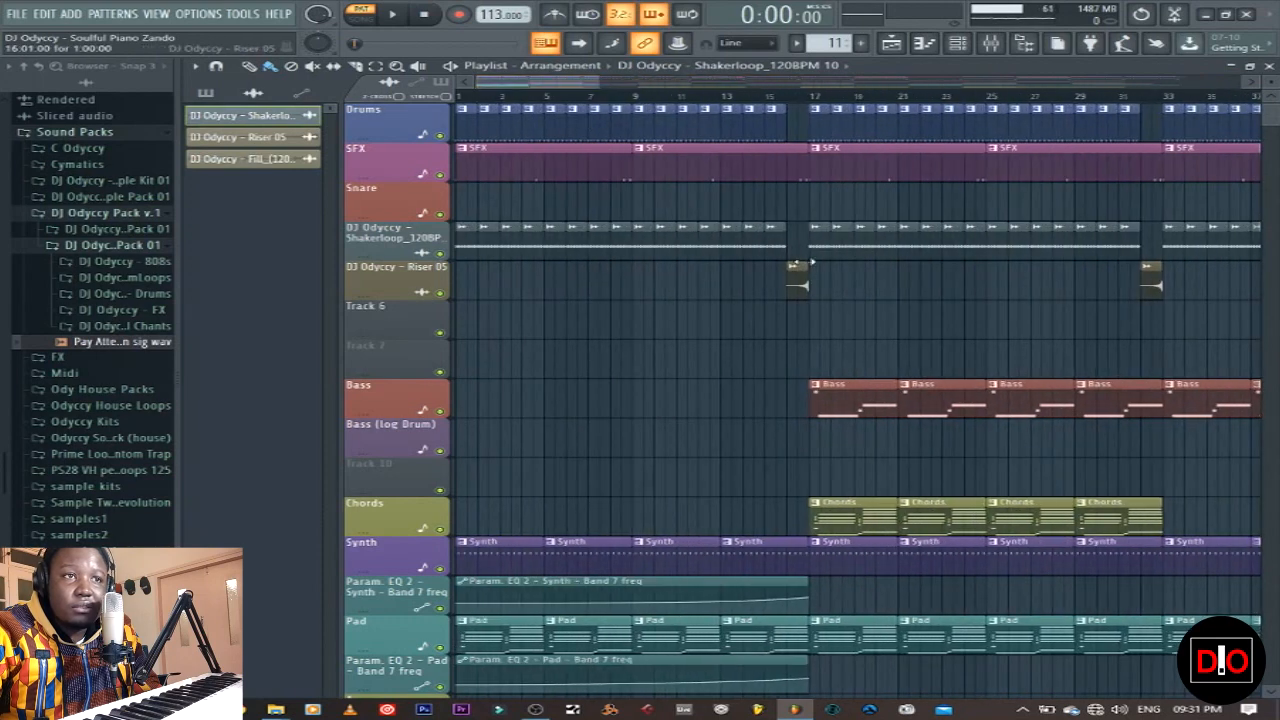
Step: Inspect the sampler settings and waveform of the Riser 05 audio clip placed just before bar 17
double_click(797, 284)
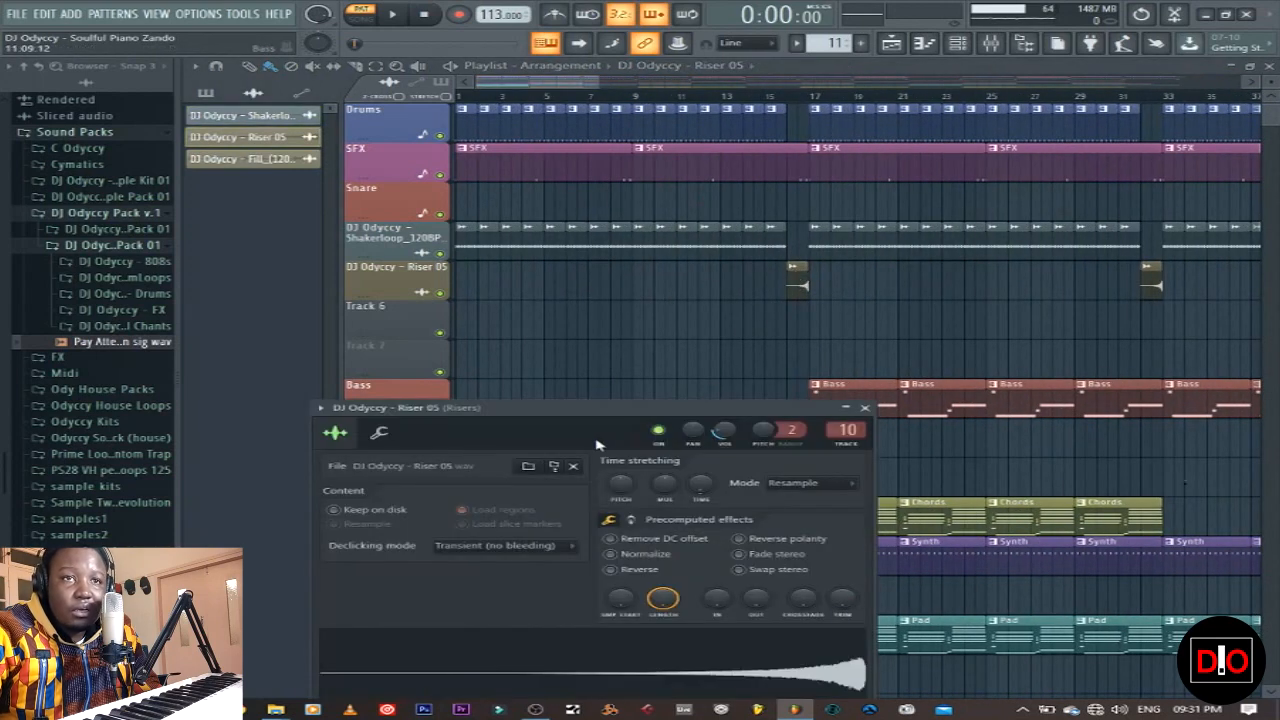
left_click_drag(671, 409, 616, 112)
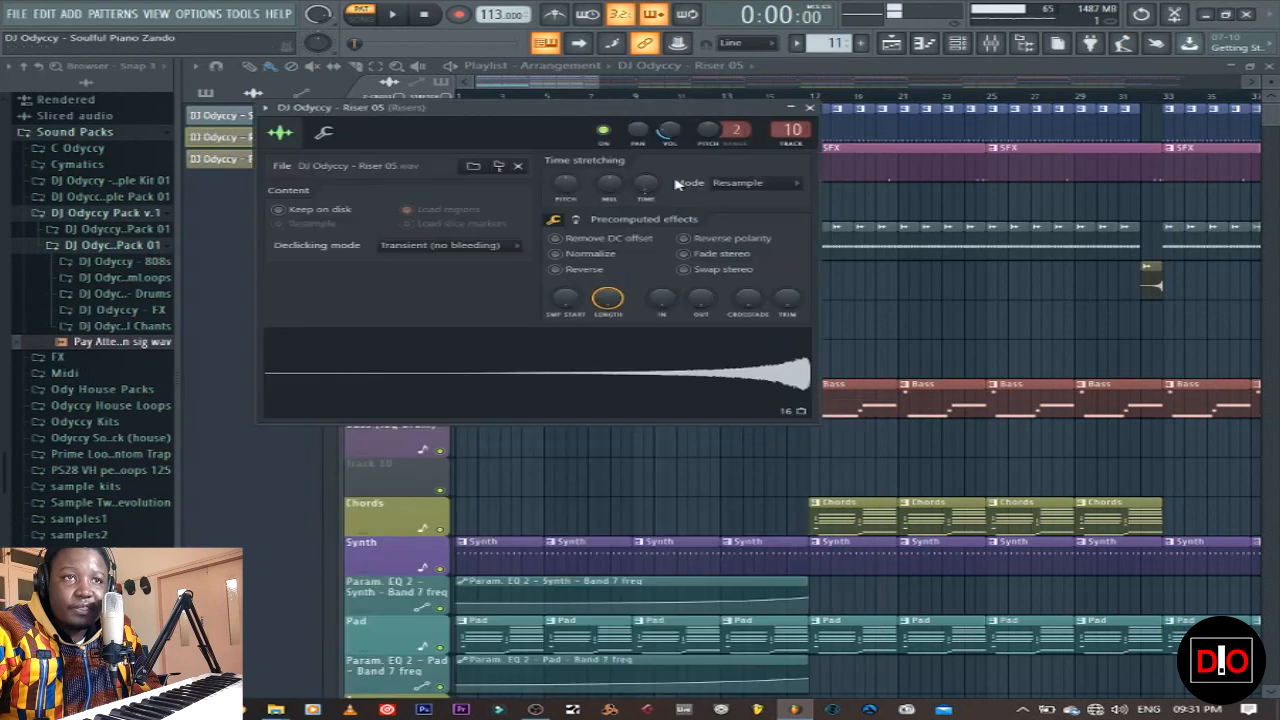
left_click(809, 107)
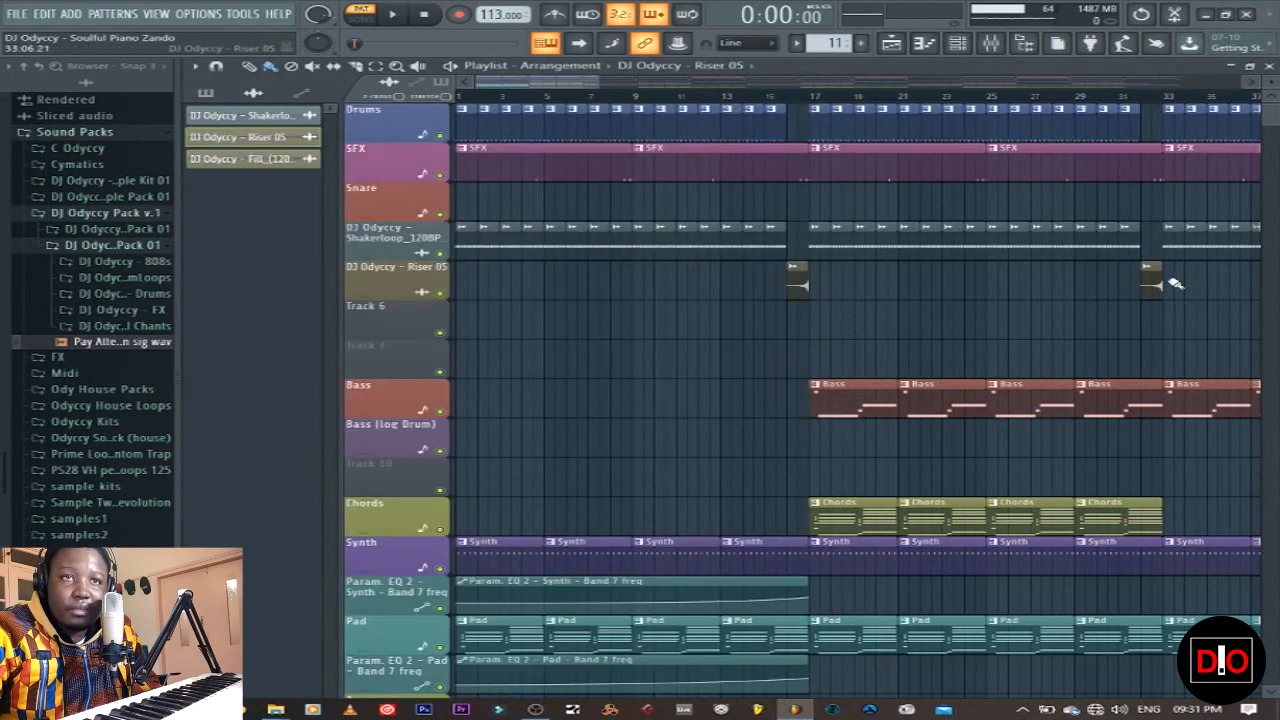
Step: Inspect the sampler settings of the Fill_(120bpm) 08 audio clip just before bar 49 and audition its sample
left_click_drag(563, 85, 676, 85)
double_click(765, 325)
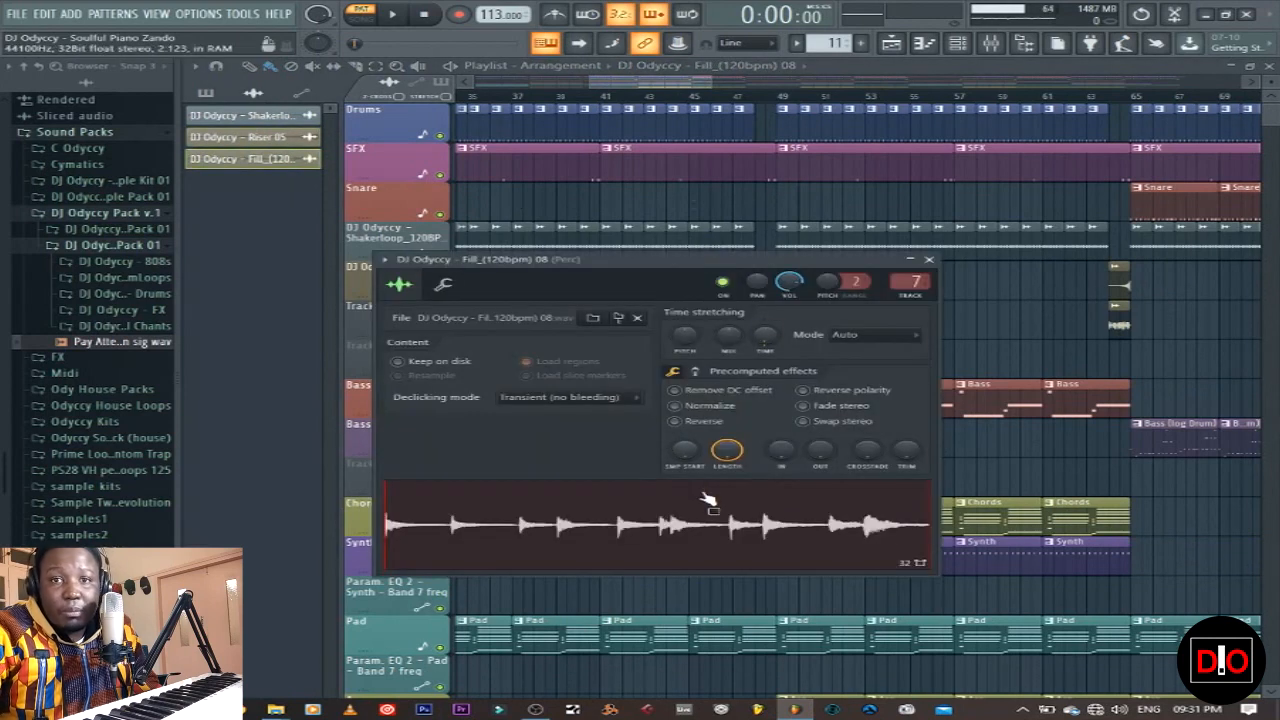
left_click(643, 515)
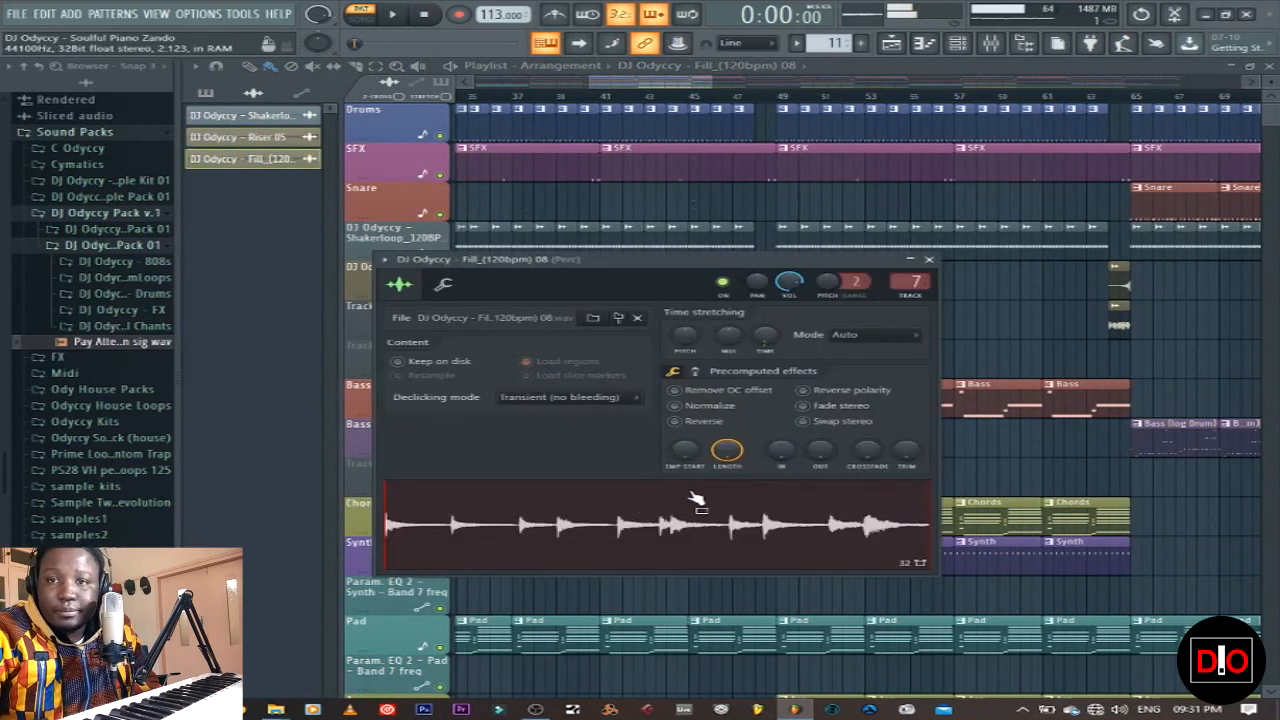
left_click(929, 259)
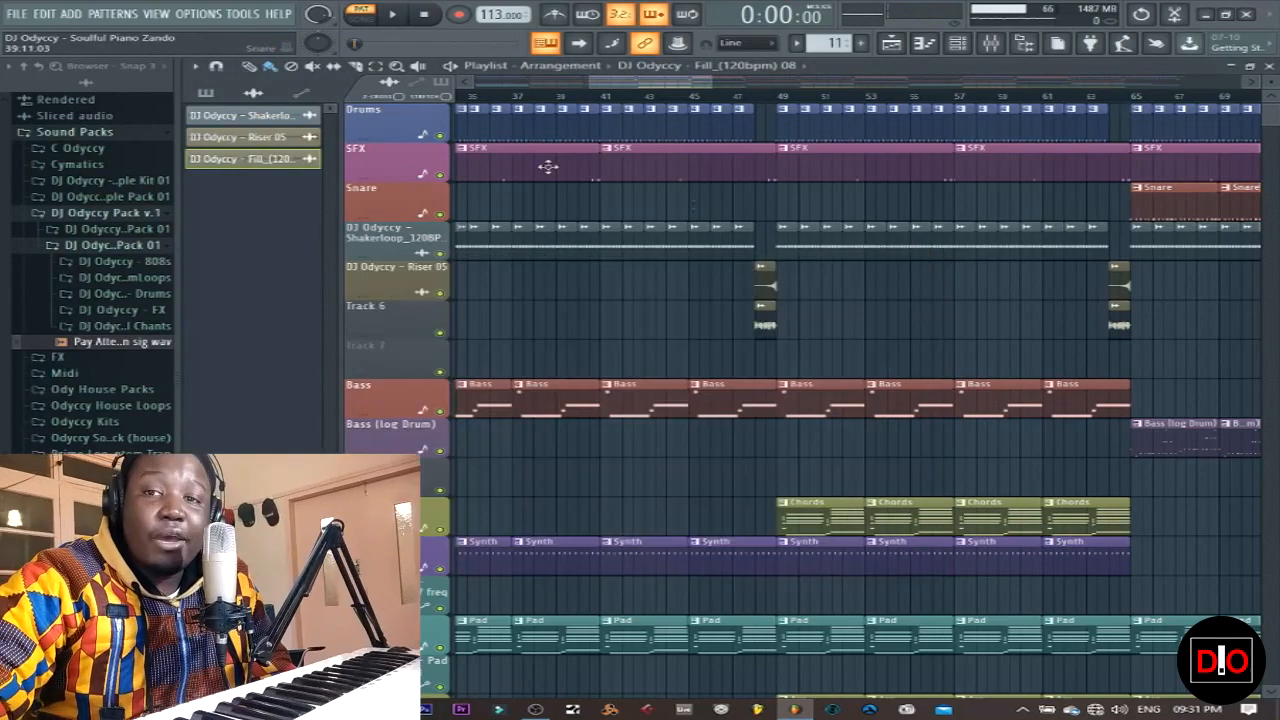